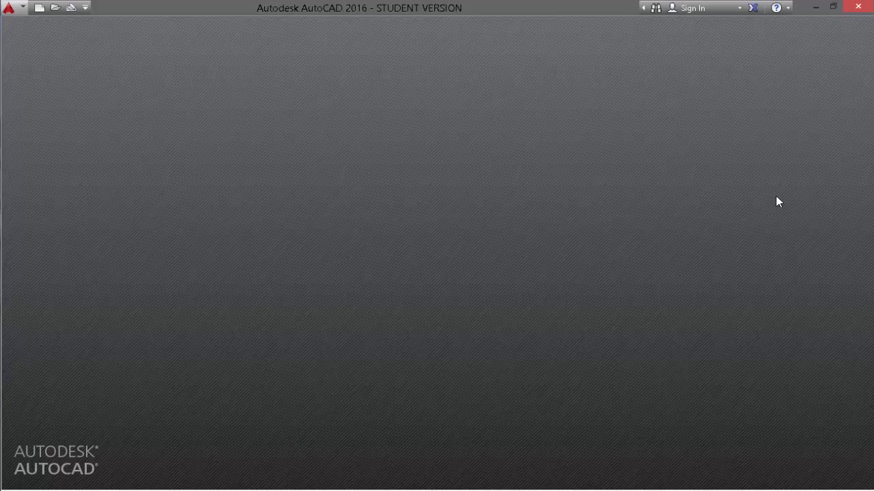
Create a new drawing from the _CadExpress Premium.dwt template
key("ctrl+n")
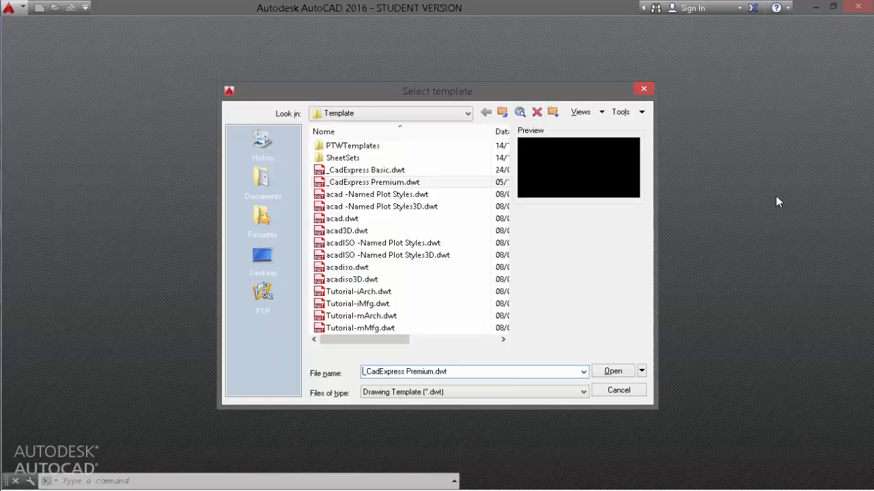
key("Return")
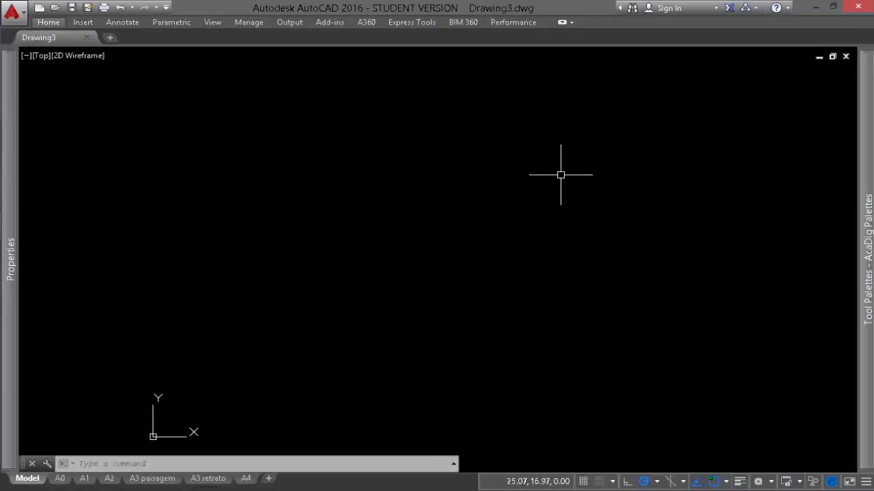
Draw an open stepped polyline of four segments: right about 10 units, up, right about 5 units, and down
type("pl")
key("Return")
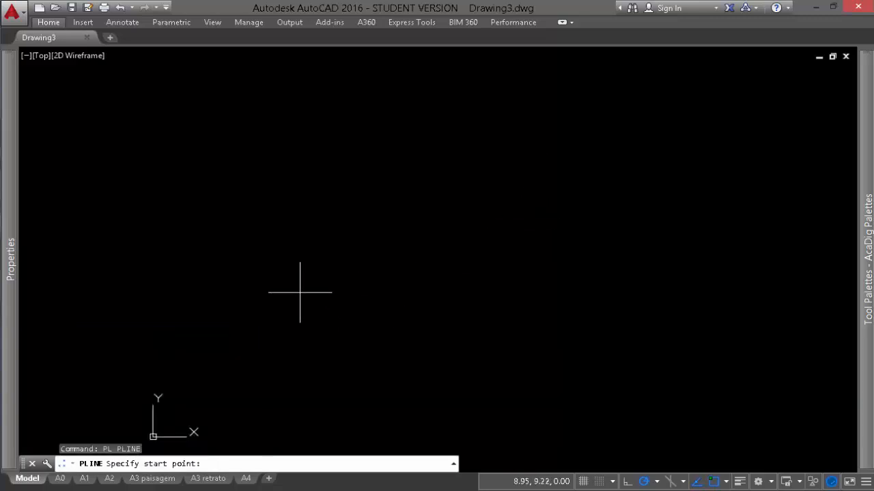
left_click(312, 280)
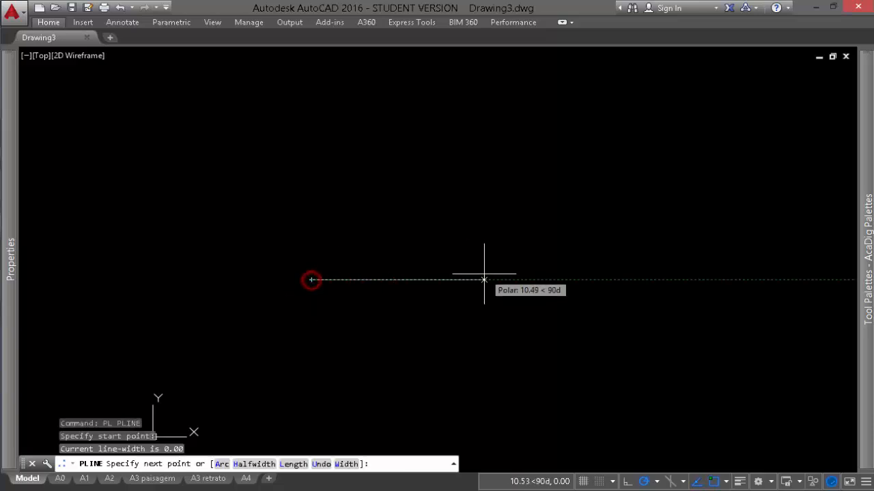
left_click(476, 280)
left_click(476, 201)
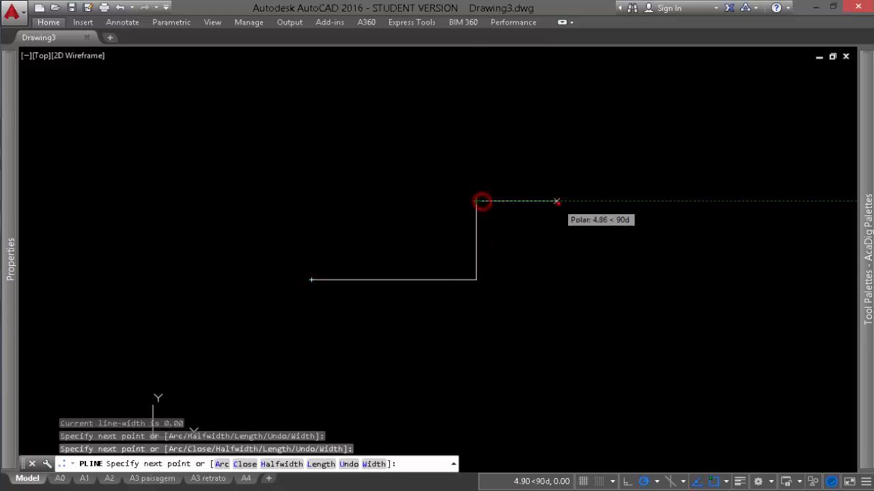
left_click(557, 201)
left_click(558, 321)
key("Return")
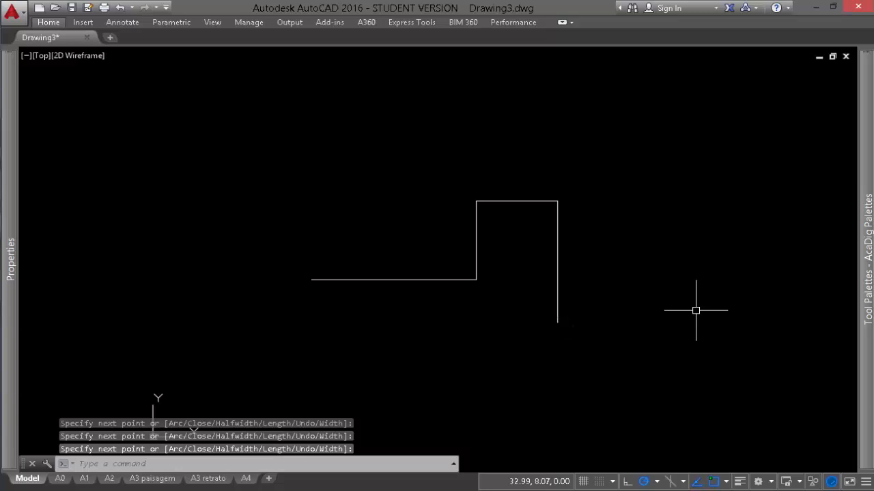
Draw four connected lines above and left of the polyline, going right, up about 4.3 units, right and down
type("l")
key("Return")
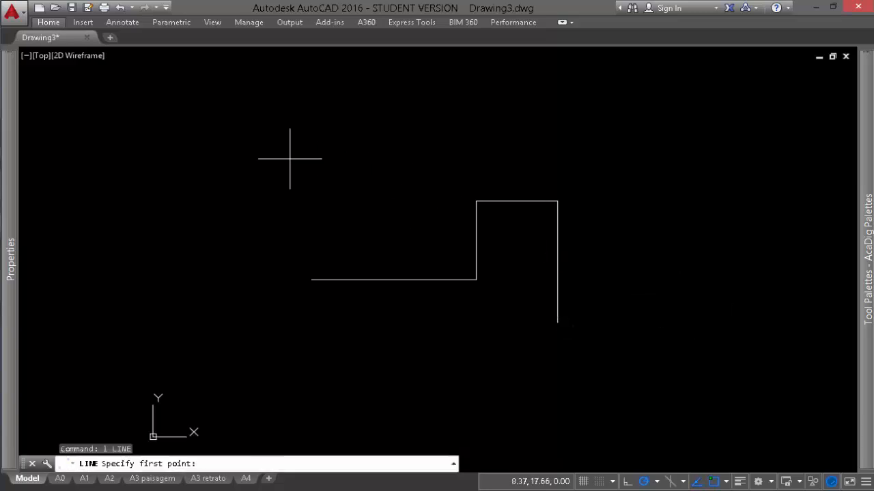
left_click(235, 146)
left_click(304, 146)
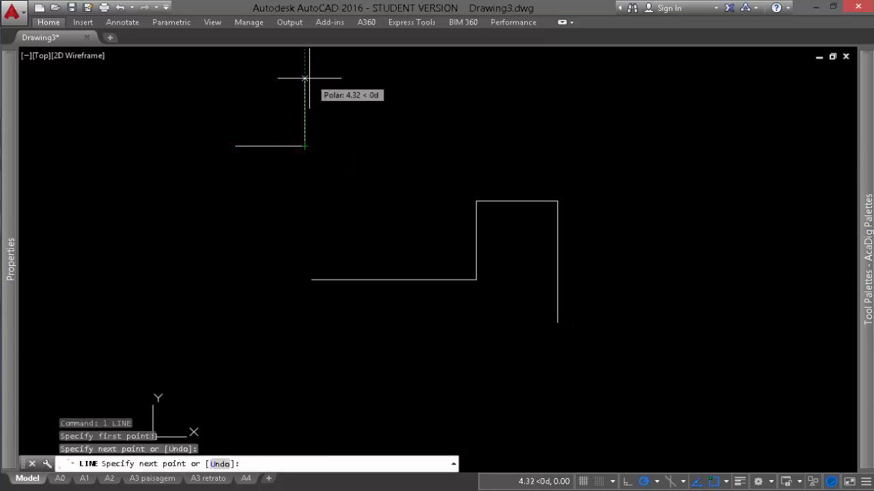
left_click(304, 78)
left_click(375, 79)
left_click(375, 193)
key("Return")
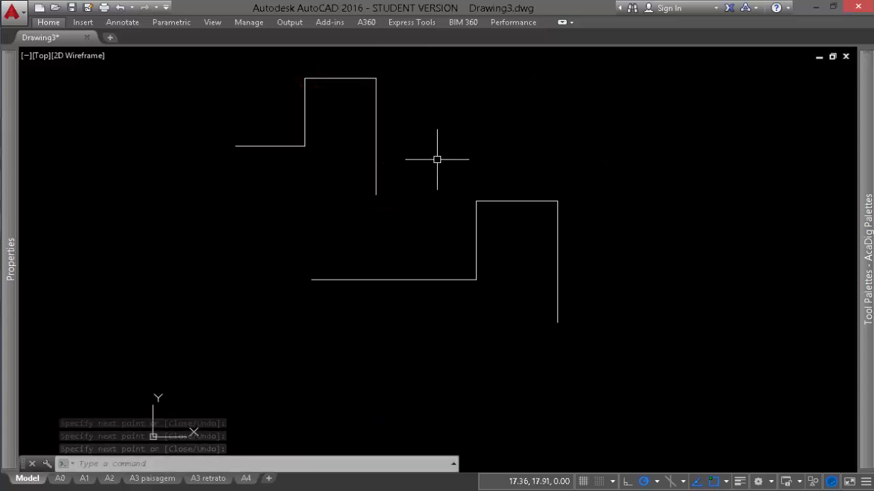
Select the separate lines and the stepped polyline in turn to compare how each is selected, and clear the selection
left_click(402, 198)
left_click(372, 145)
left_click(322, 168)
left_click(276, 109)
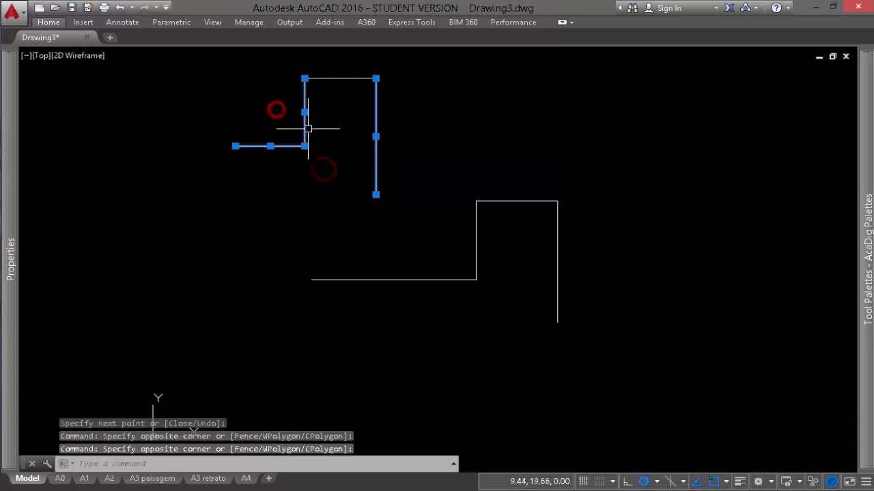
key("Escape")
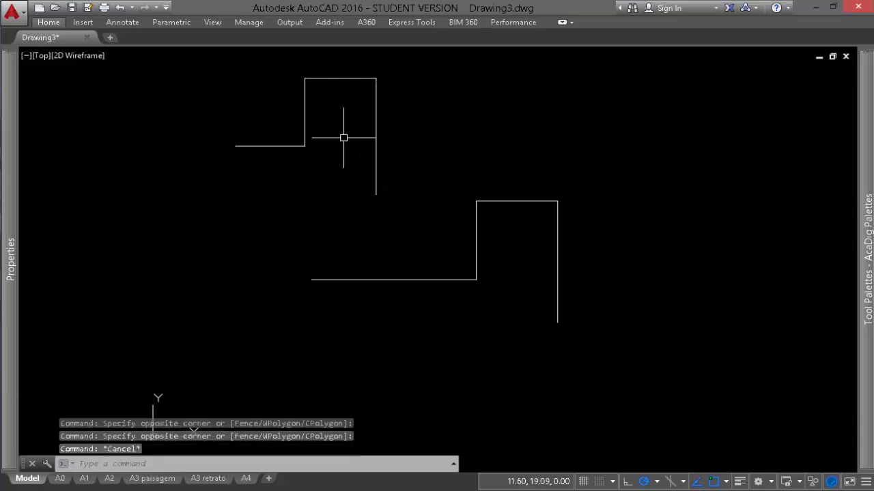
left_click(514, 201)
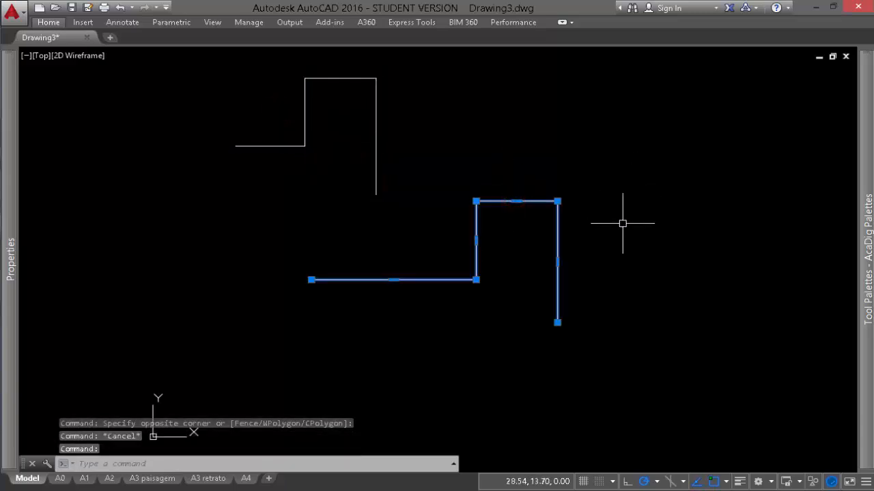
middle_click_drag(624, 227, 615, 228)
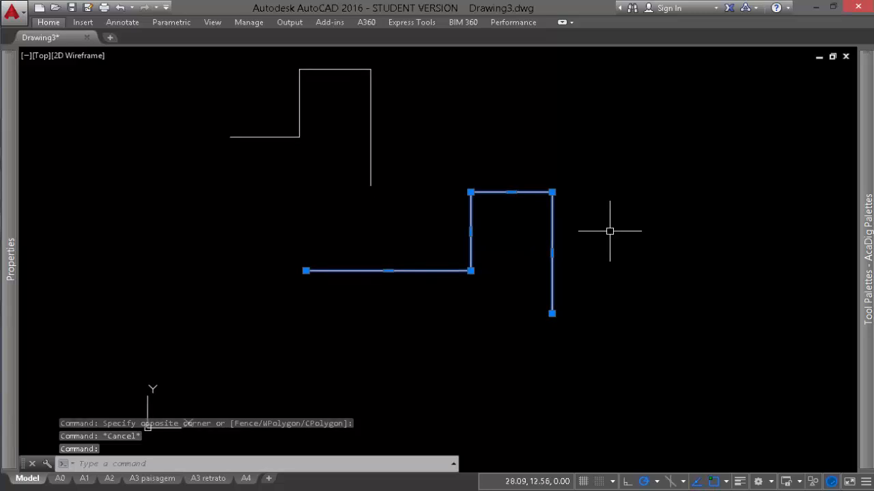
key("Escape")
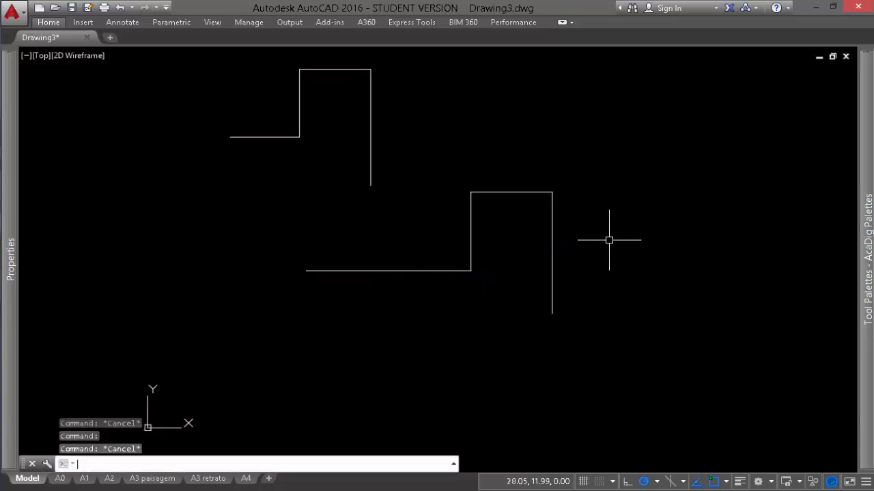
Draw a small upright rectangle to the right of the stepped polyline
type("re")
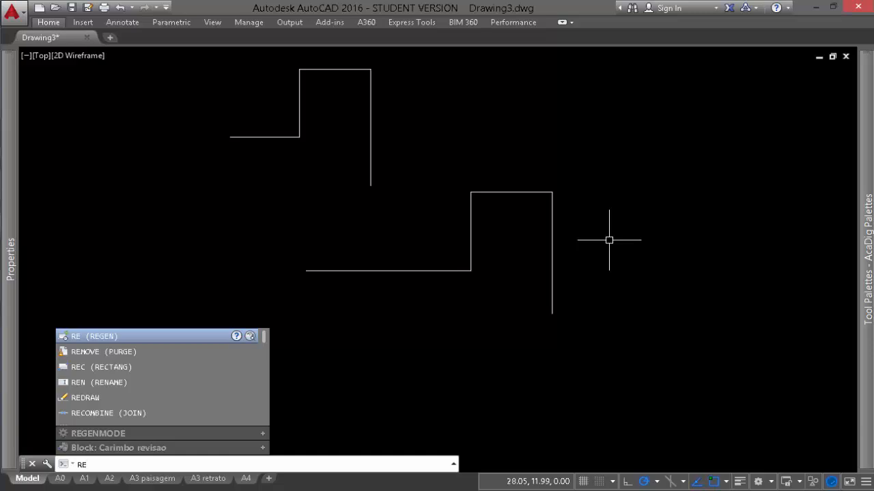
type("c")
key("Return")
left_click(633, 234)
left_click(679, 170)
key("Return")
key("Escape")
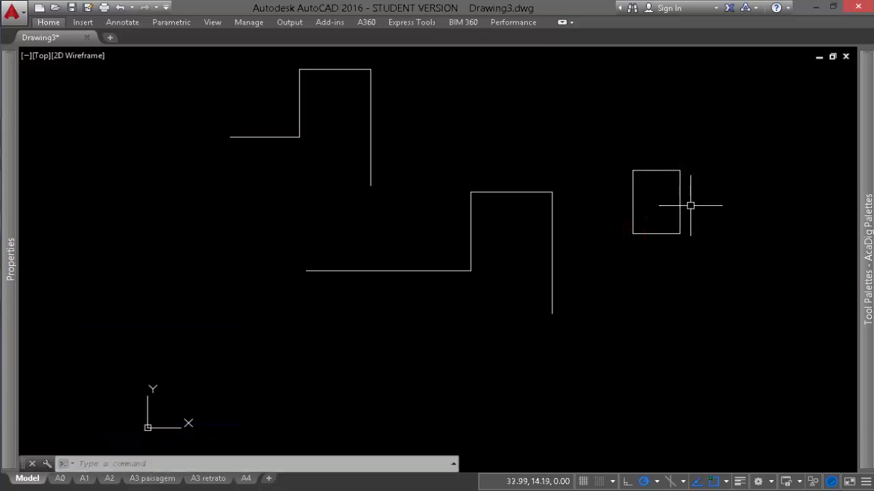
Explode the small rectangle into individual lines
left_click(689, 212)
left_click(648, 198)
type("x")
key("Return")
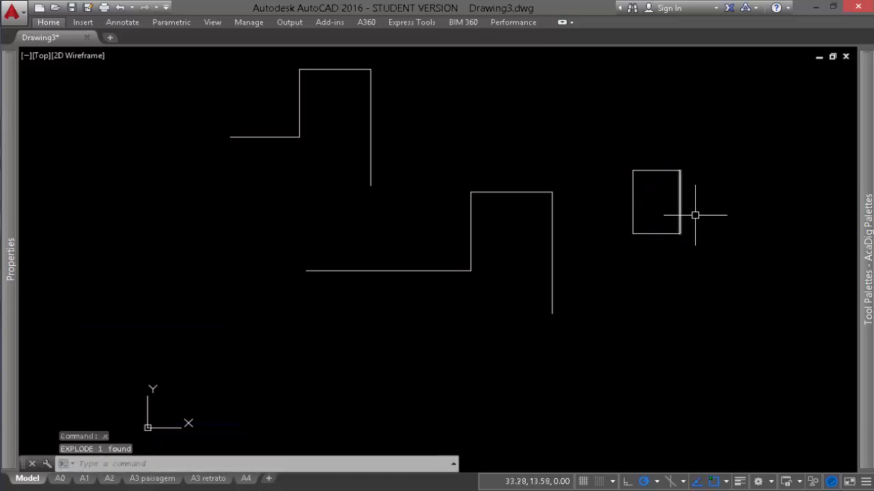
Select the sides of the exploded rectangle to check them as individual lines, and clear the selection
left_click(644, 216)
left_click(605, 152)
left_click(673, 253)
left_click(630, 176)
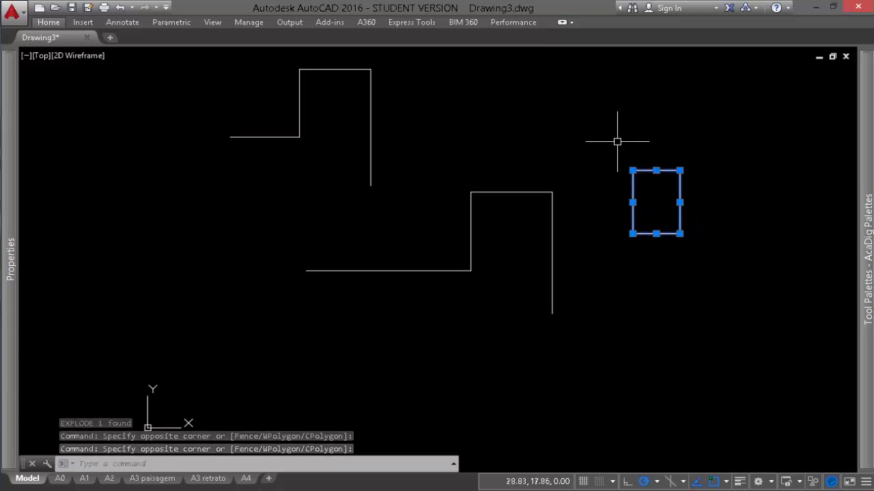
key("Escape")
key("Escape")
key("Escape")
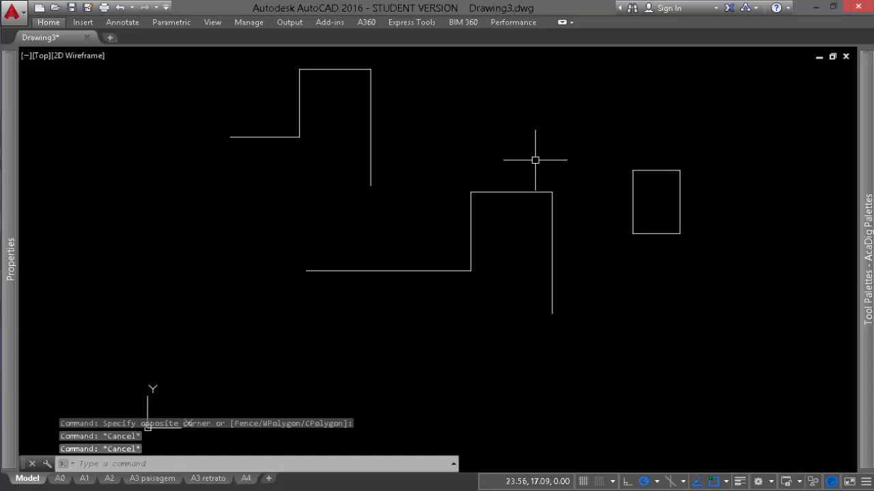
Draw an open polyline above the stepped one with a horizontal and a vertical segment, two opposite arcs, and a final vertical segment
type("pl")
key("Return")
left_click(458, 119)
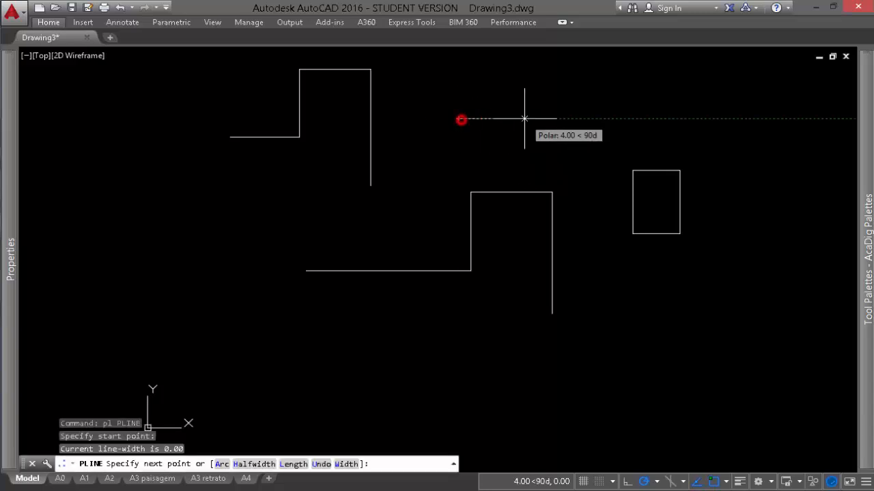
left_click(530, 70)
type("a")
key("Return")
middle_click_drag(585, 84, 571, 160)
left_click(573, 141)
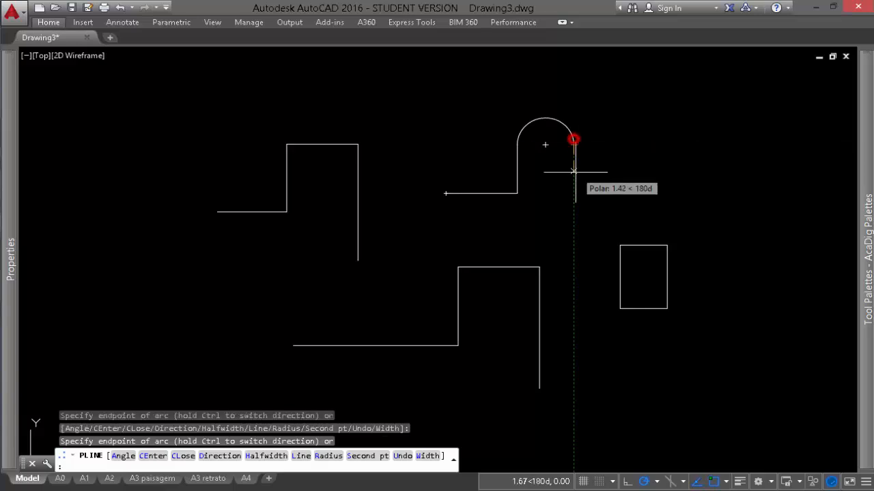
left_click(651, 158)
type("l")
key("Return")
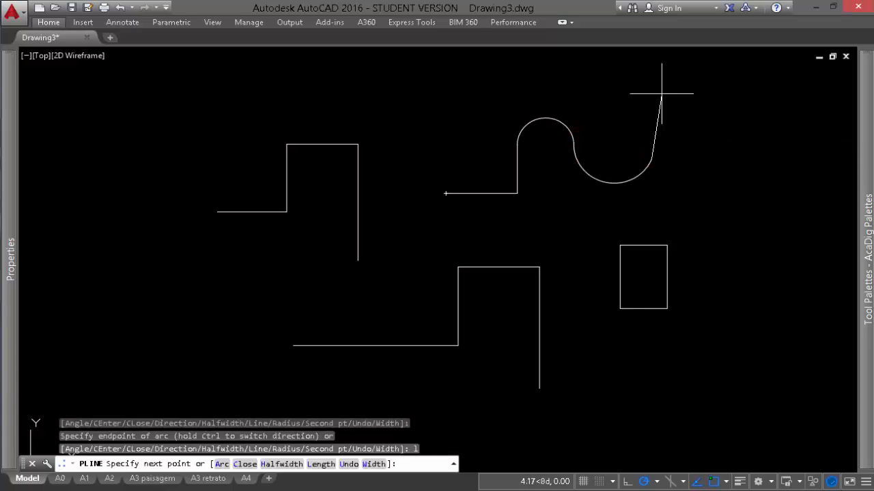
left_click(651, 91)
key("Return")
Select the polyline with arcs and examine its line and arc segments as one object
left_click(653, 110)
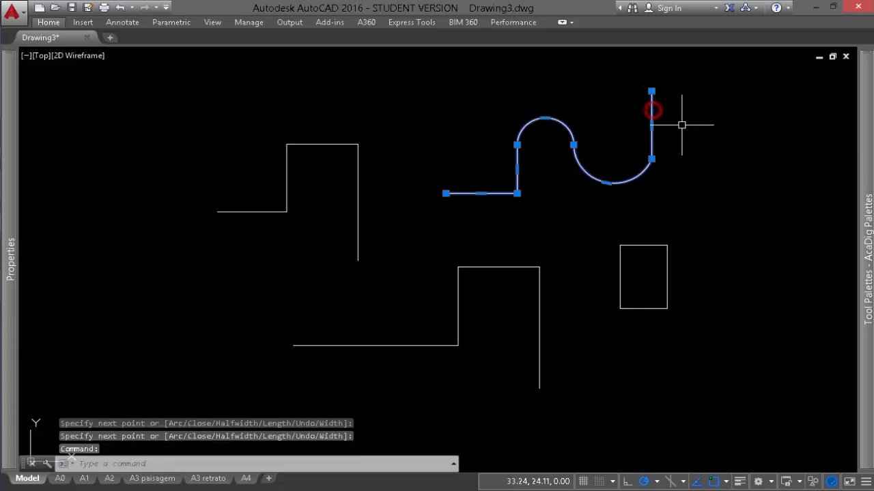
scroll(681, 125, "up", 3)
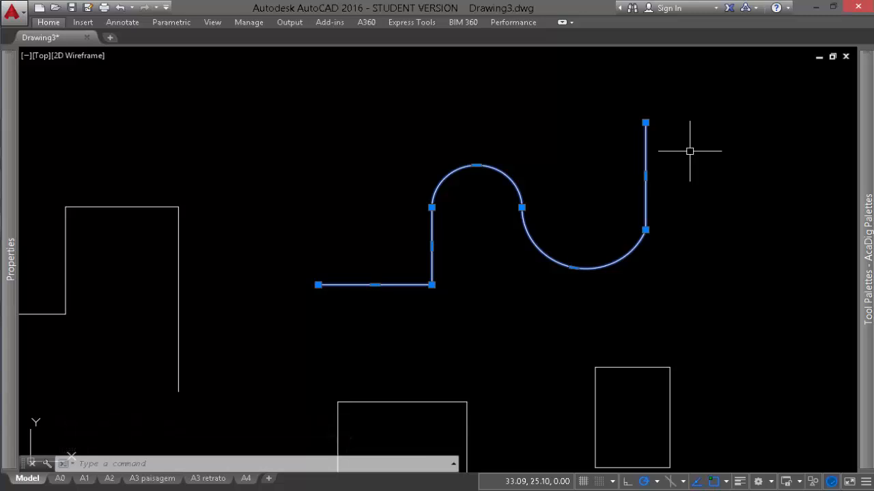
scroll(692, 159, "down", 2)
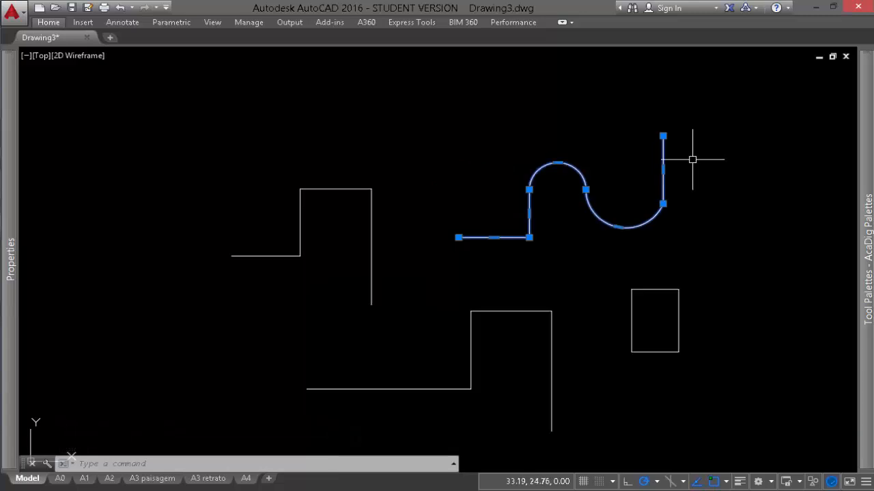
middle_click_drag(587, 301, 592, 273)
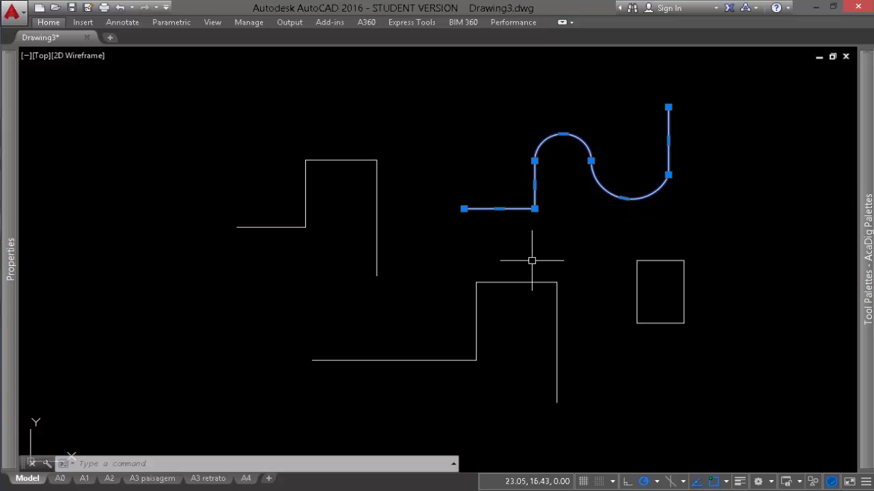
Draw a three-point arc from the free left end of the connected lines, and continue it with a tangent arc curving the opposite way
type("a")
key("Return")
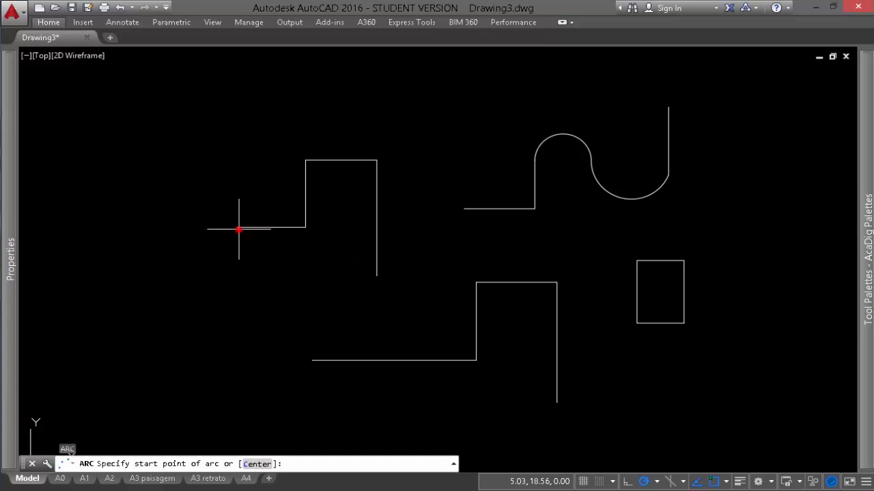
left_click(237, 227)
left_click(207, 191)
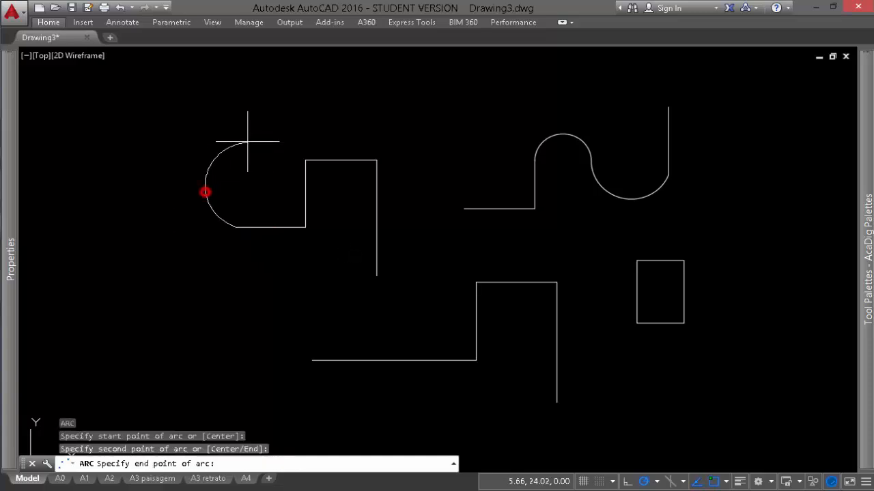
left_click(221, 144)
key("Return")
key("Return")
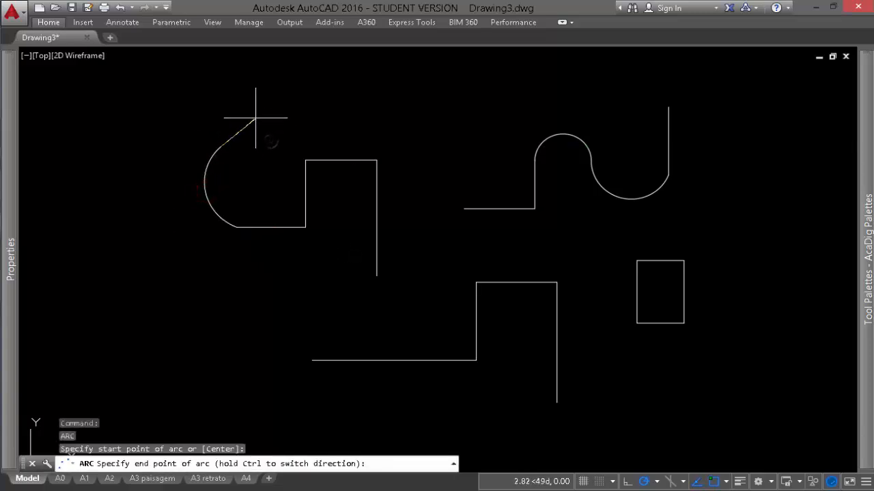
left_click(207, 93)
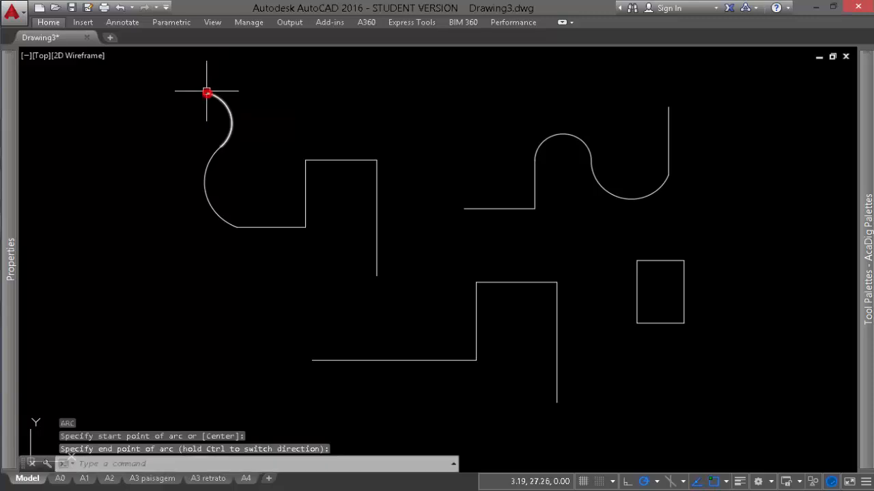
Select parts of the connected lines and arcs to check them as separate objects, and clear the selection
left_click(415, 255)
left_click(347, 170)
left_click(322, 230)
left_click(242, 200)
left_click(264, 253)
key("Escape")
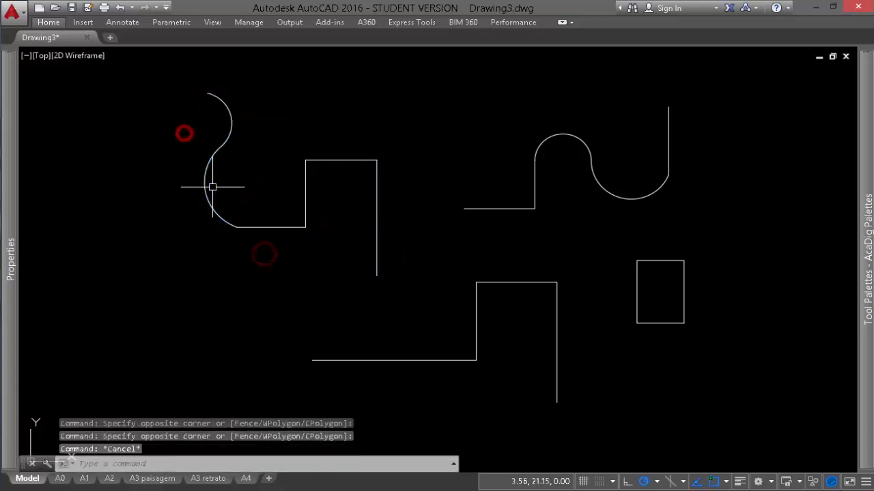
key("Escape")
Join the four connected lines and the two arcs into a single polyline, and select it to check the result
type("j")
key("Return")
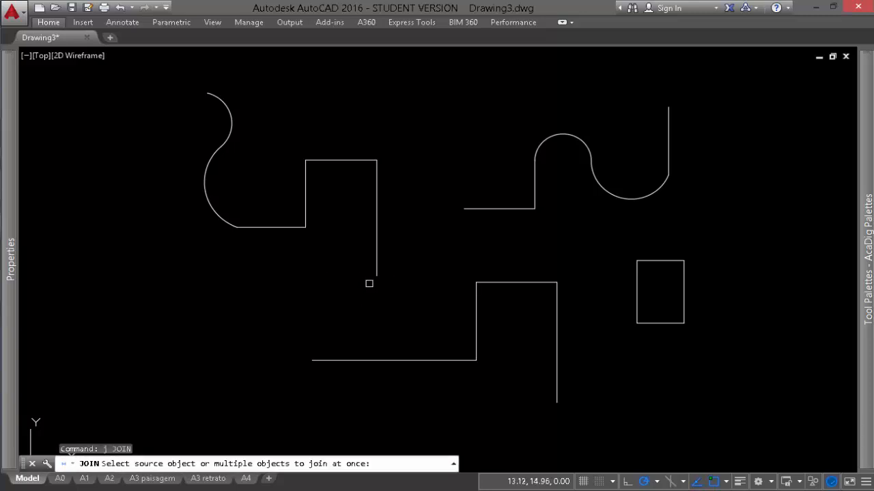
left_click(409, 298)
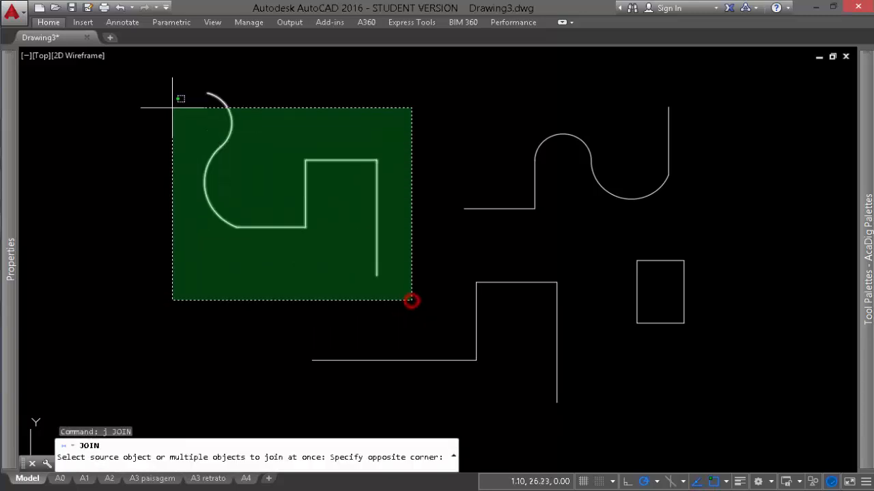
left_click(160, 77)
key("Return")
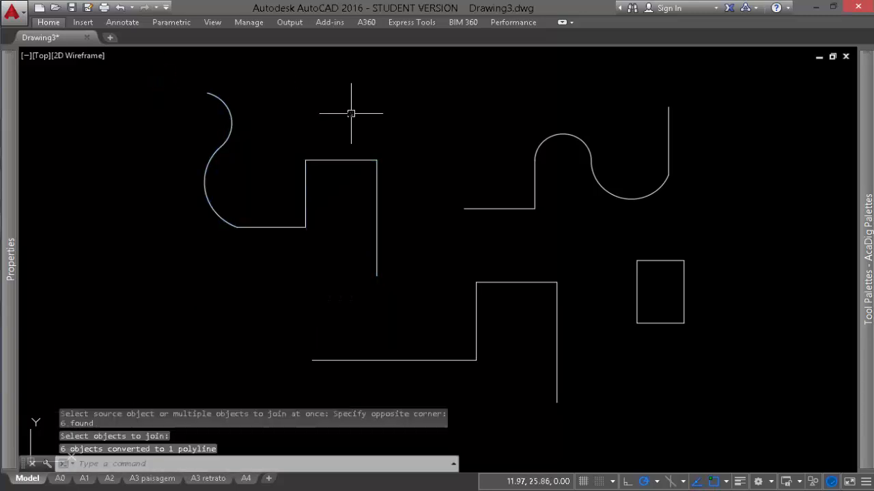
left_click(353, 160)
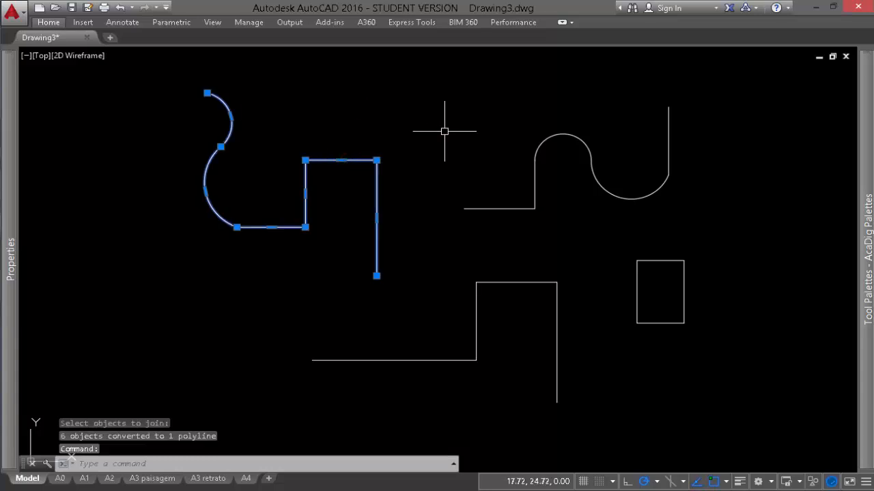
Draw three connected lines above the existing shapes: one rising diagonally, one horizontal and one falling diagonally
middle_click_drag(444, 131, 457, 148)
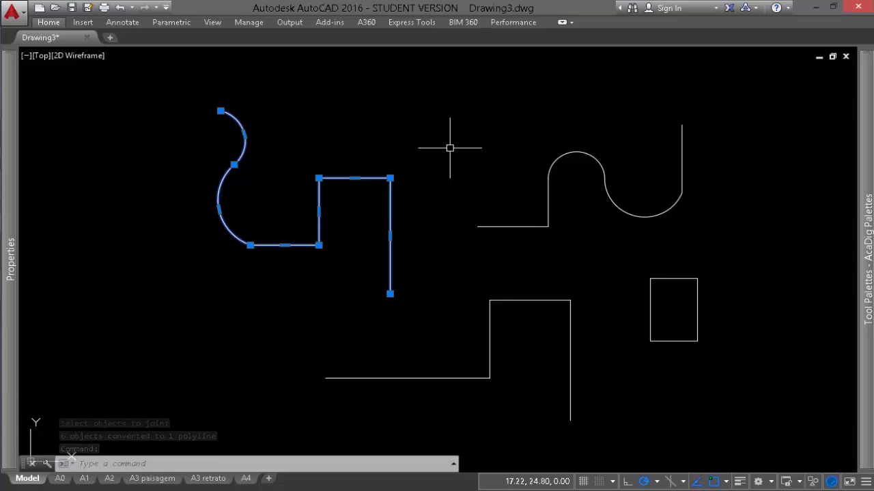
middle_click_drag(450, 147, 421, 208)
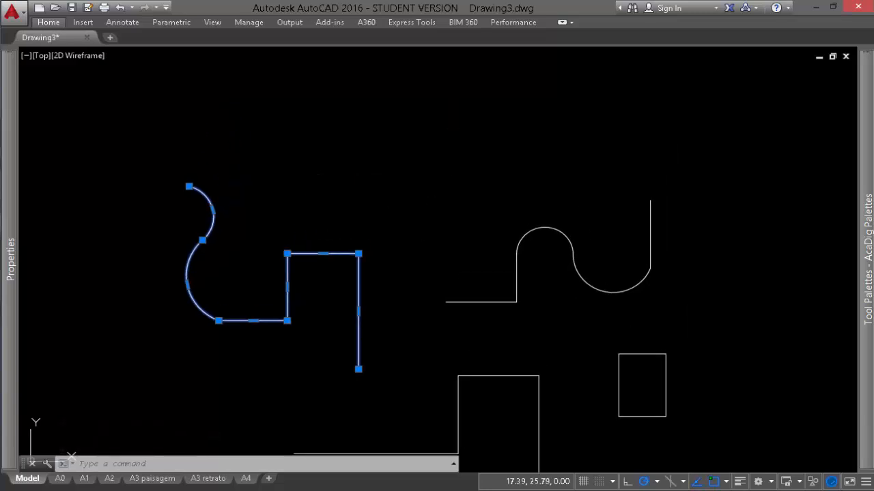
key("Escape")
key("Escape")
type("l")
key("Return")
left_click(352, 172)
left_click(385, 113)
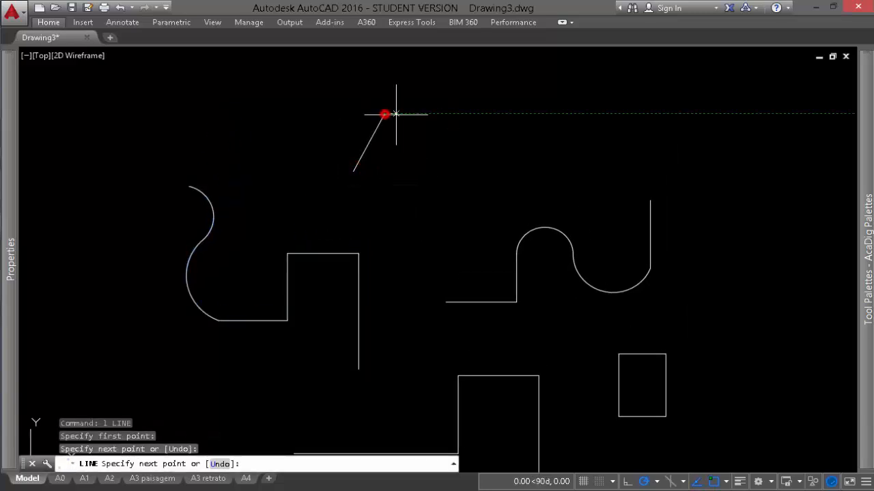
left_click(514, 113)
left_click(533, 174)
key("Return")
Assign the falling diagonal line of the three new lines to the layer Mobiliario_02
left_click(554, 180)
left_click(473, 138)
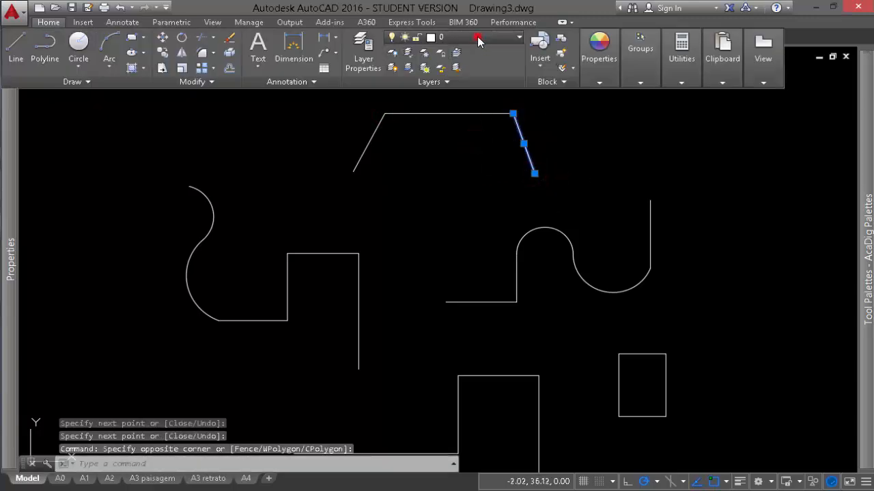
left_click(477, 36)
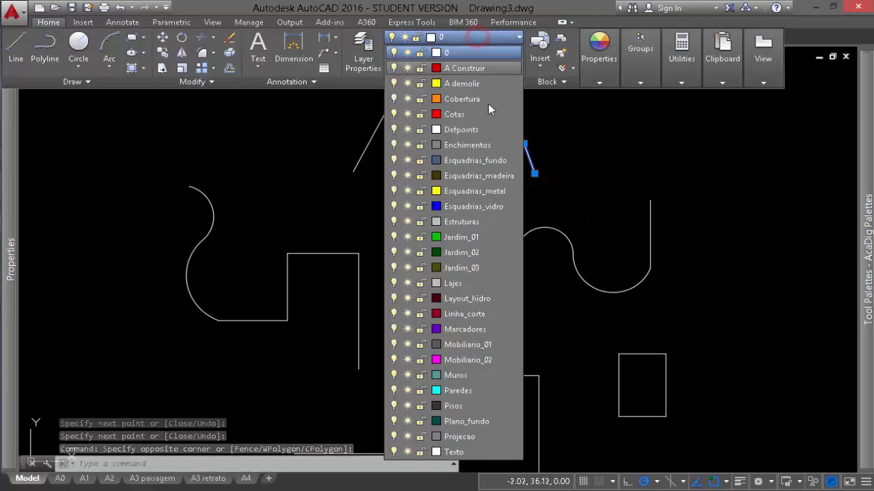
left_click(466, 359)
key("Escape")
Assign the horizontal line between the two diagonals to the layer Projecao
left_click(462, 161)
left_click(430, 110)
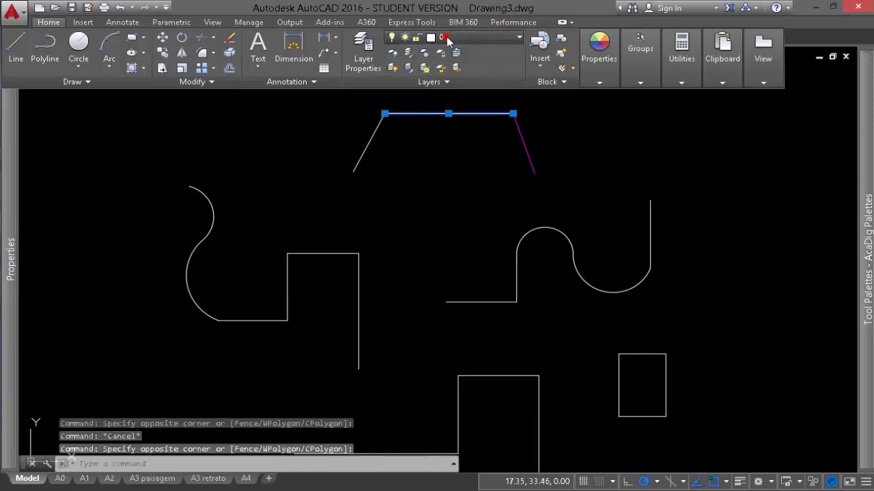
left_click(477, 37)
left_click(471, 437)
scroll(454, 219, "up", 2)
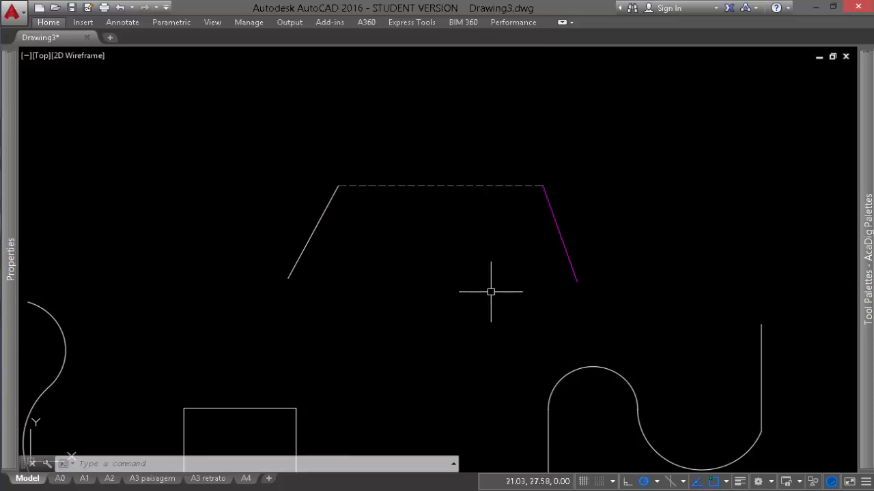
Join the three lines by selecting them all at once with a crossing window, and undo the join
type("j")
key("Return")
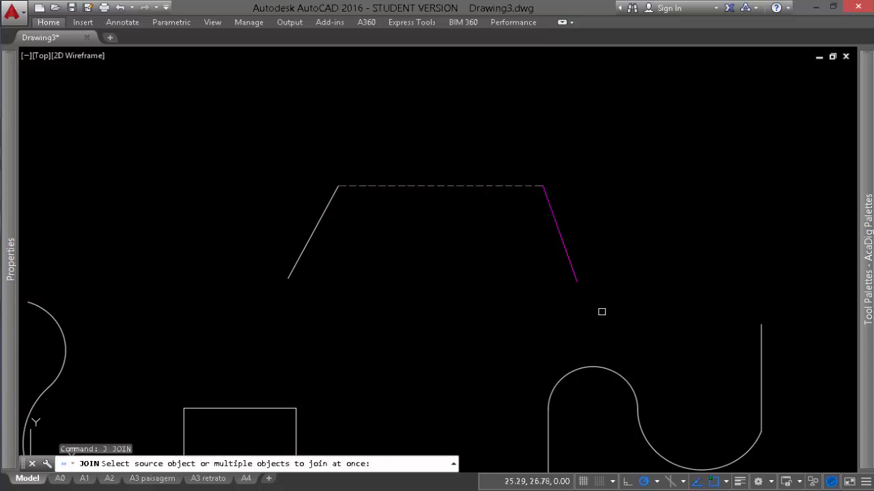
left_click_drag(606, 311, 581, 288)
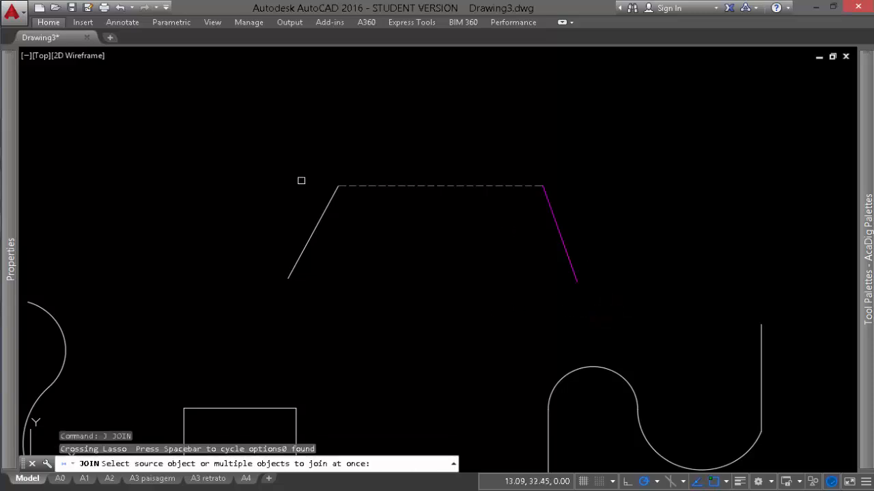
left_click(661, 338)
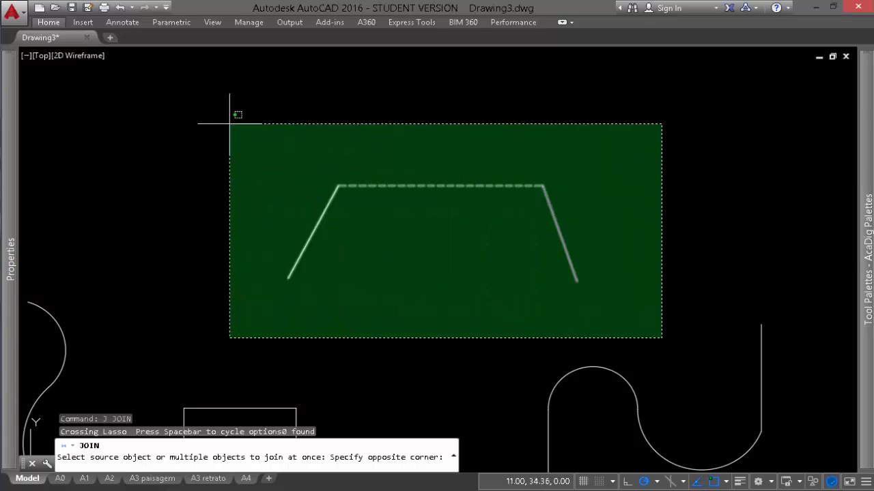
left_click(205, 120)
key("Return")
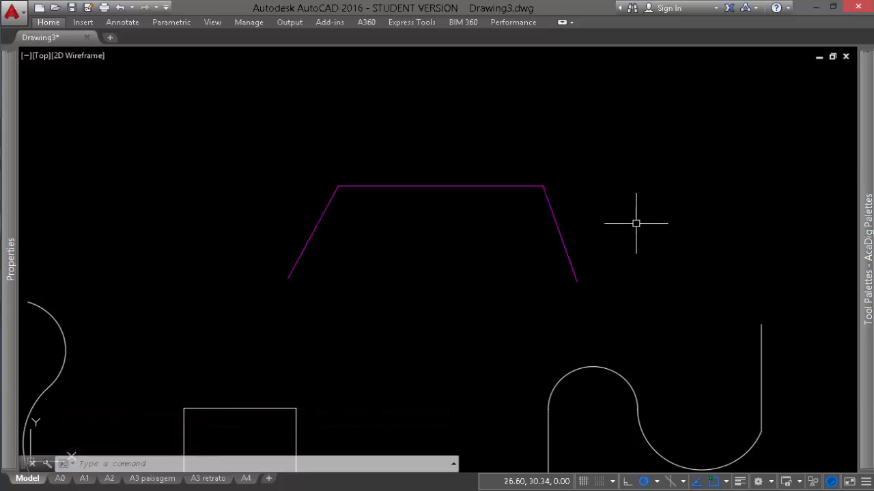
type("u")
key("Return")
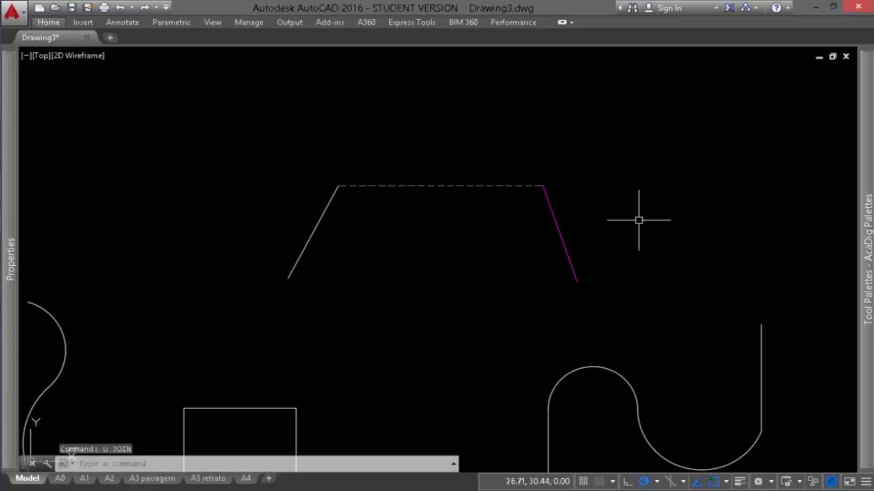
Join the three lines into one polyline, picking the dashed horizontal line first as the source object
type("j")
key("Return")
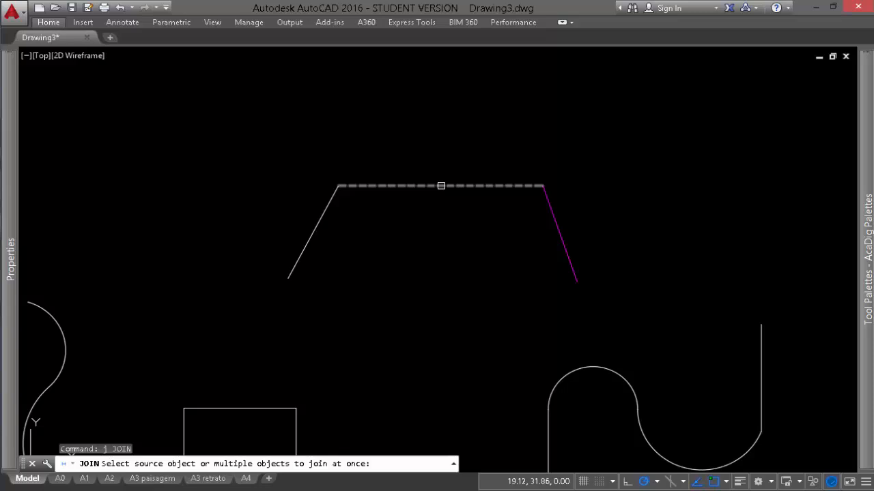
left_click(441, 185)
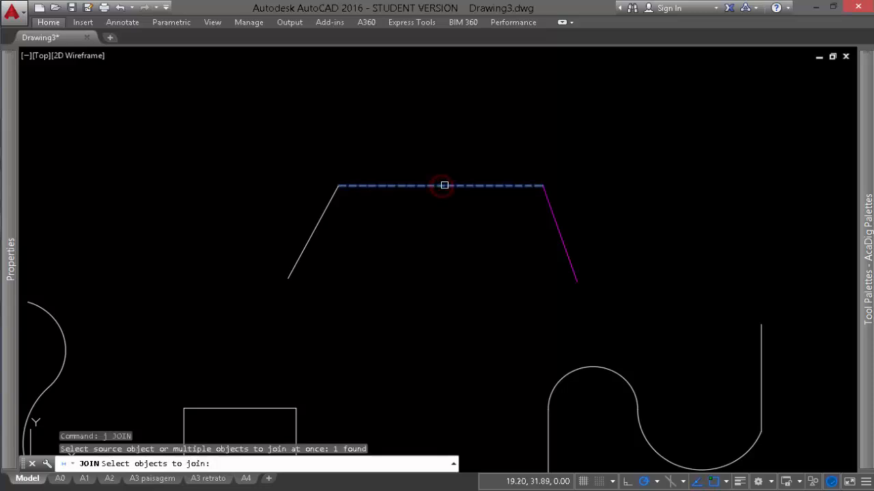
left_click(745, 118)
left_click(189, 294)
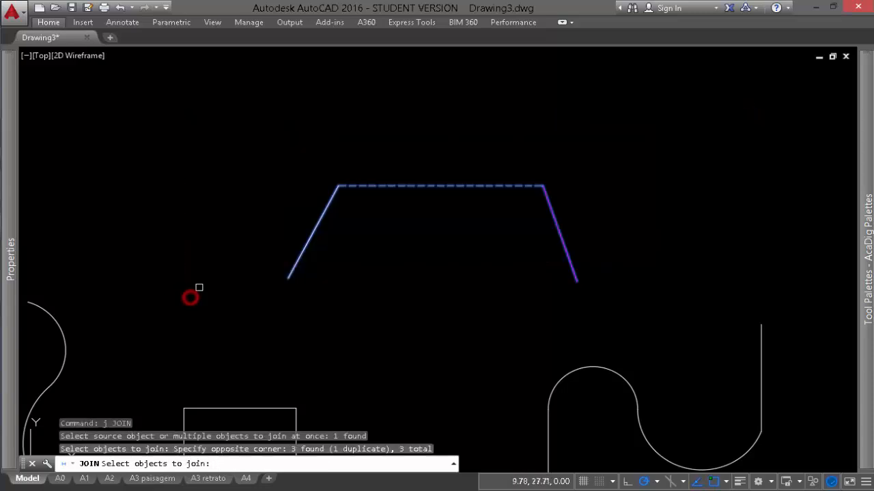
key("Return")
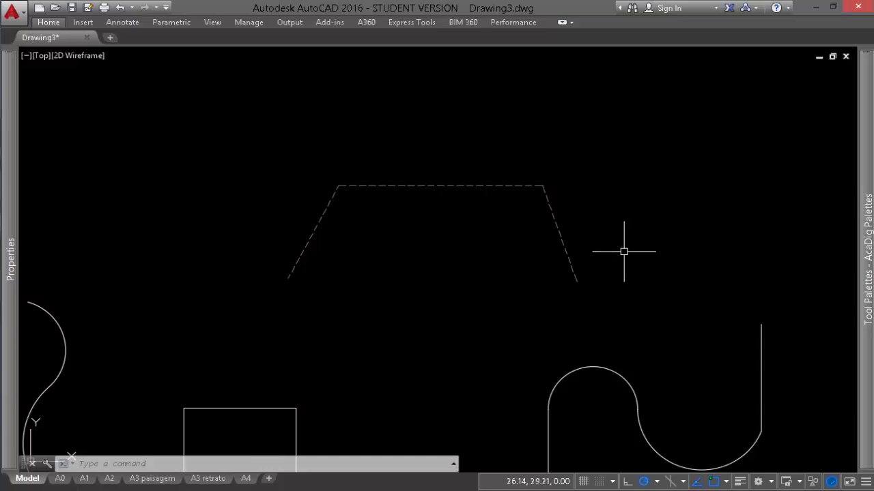
Draw a vertical line downward from the free end of the stepped polyline's long lower horizontal segment
scroll(577, 120, "down", 4)
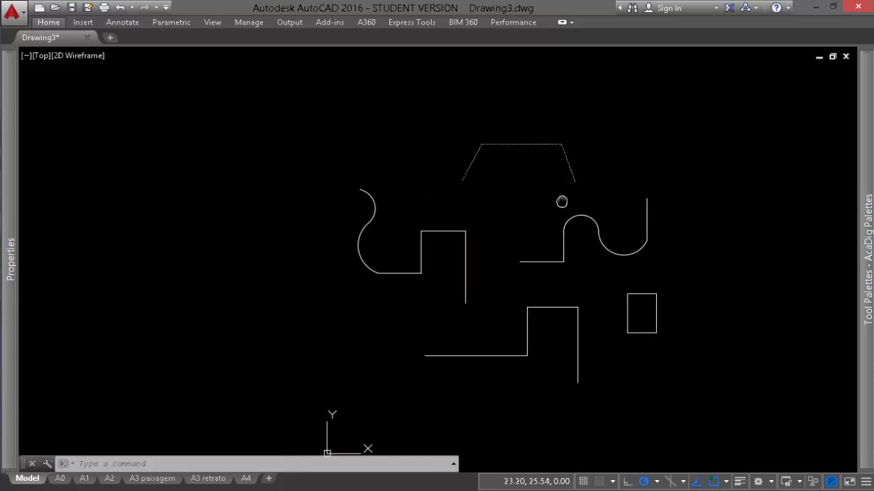
middle_click_drag(561, 199, 542, 116)
left_click(458, 301)
left_click(439, 253)
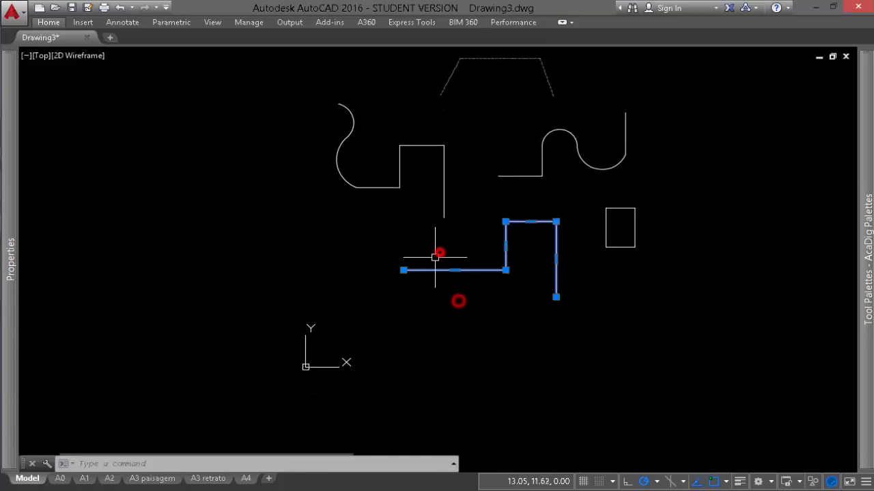
type("l")
key("Return")
left_click(403, 271)
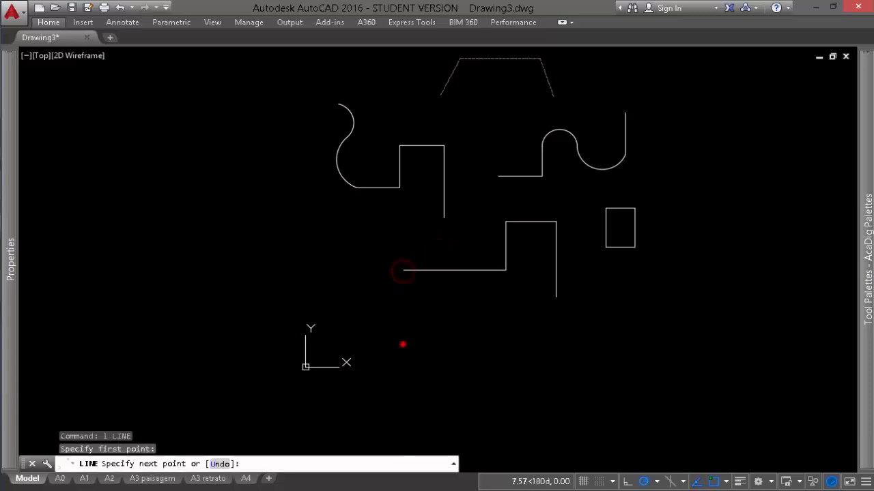
left_click(403, 344)
key("Return")
Select the new vertical line and the stepped polyline to check them as separate objects, and clear the selection
left_click(447, 330)
left_click(376, 308)
left_click(429, 243)
left_click(412, 308)
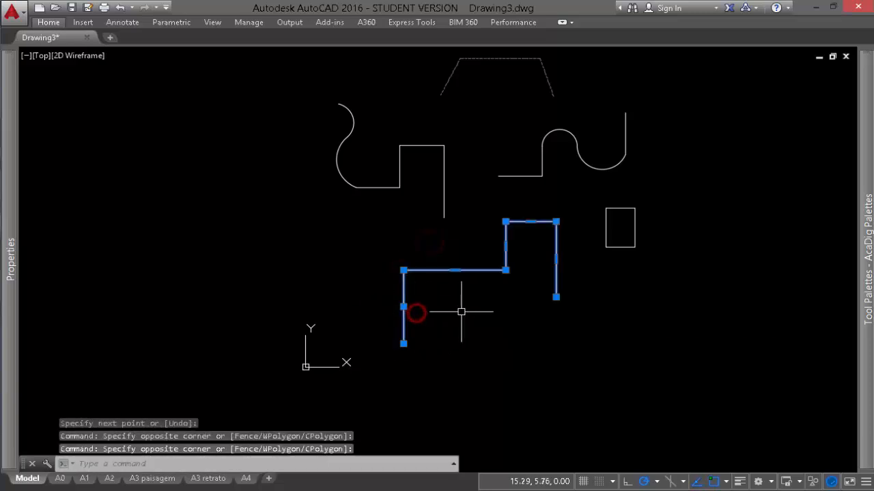
key("Escape")
Fillet the vertical line with the polyline's adjoining horizontal segment, and select the result to check it as one object
scroll(456, 305, "up", 2)
middle_click_drag(453, 307, 425, 275)
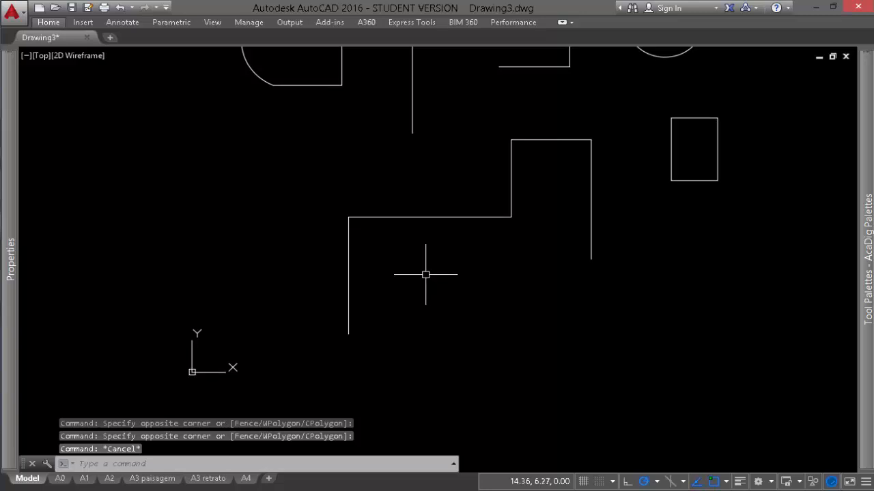
type("f")
key("Return")
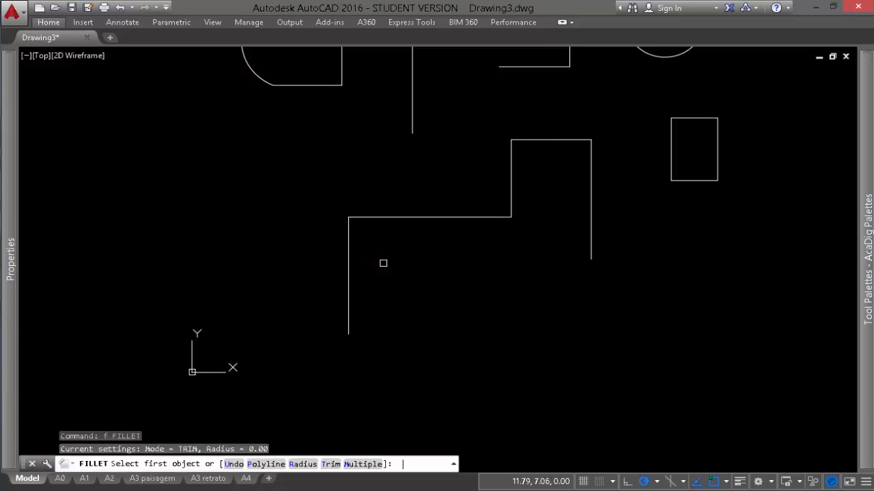
left_click(349, 234)
left_click(366, 216)
left_click(408, 211)
left_click(380, 263)
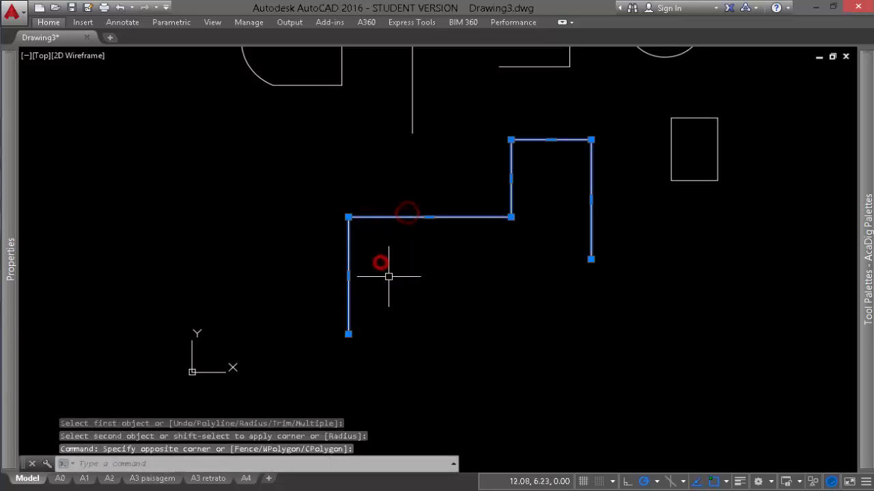
mouse_move(511, 279)
middle_mouse_down()
mouse_move(478, 312)
mouse_move(472, 334)
middle_mouse_up()
key("Escape")
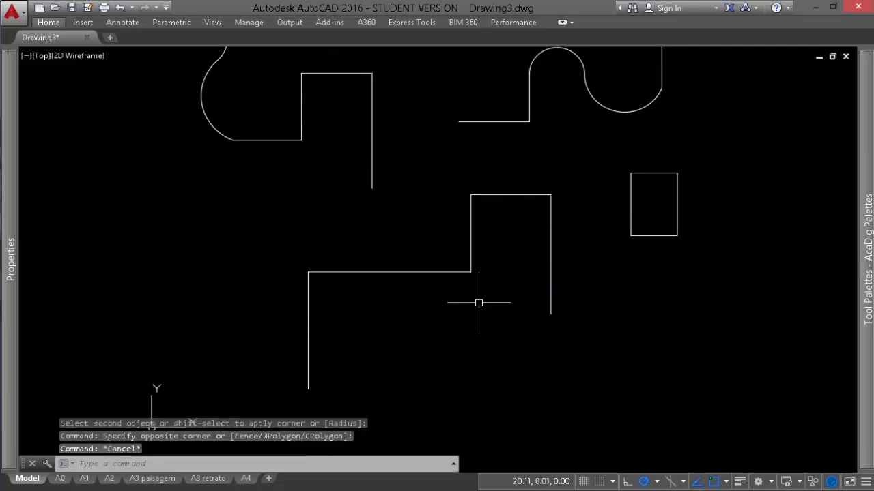
middle_click_drag(476, 289, 448, 332)
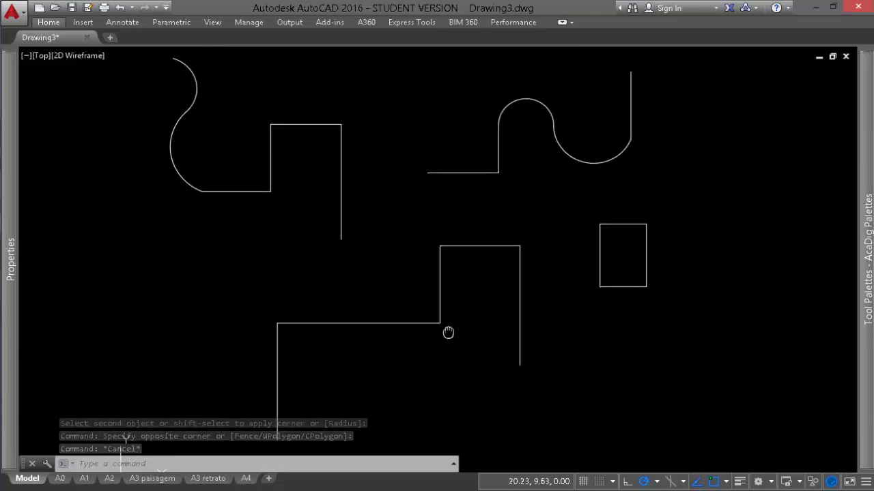
scroll(448, 331, "down", 2)
middle_click_drag(493, 203, 496, 216)
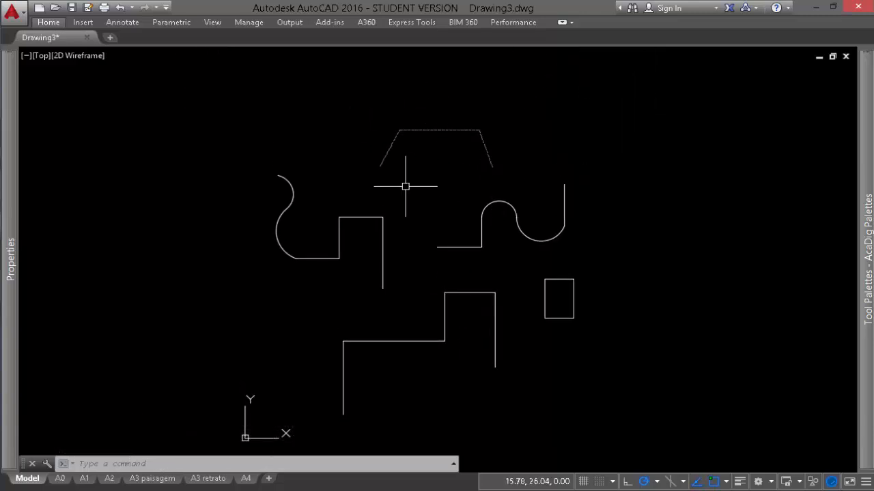
middle_click_drag(411, 280, 435, 240)
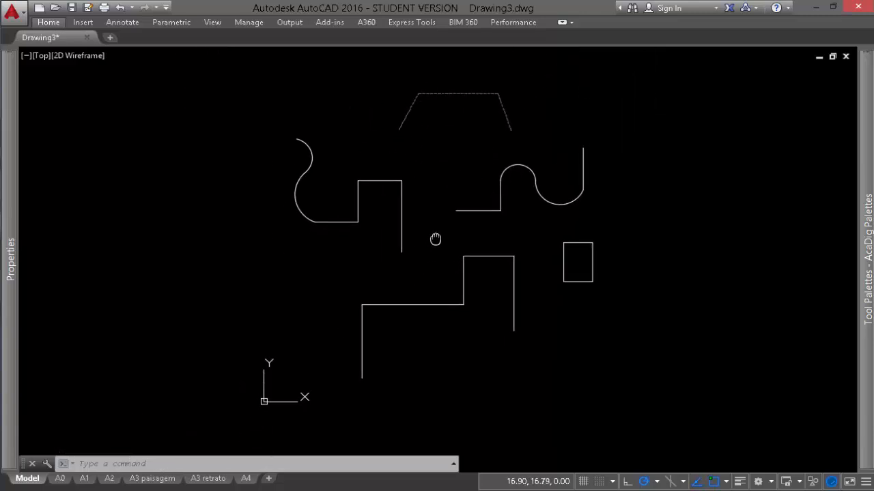
scroll(387, 315, "up", 2)
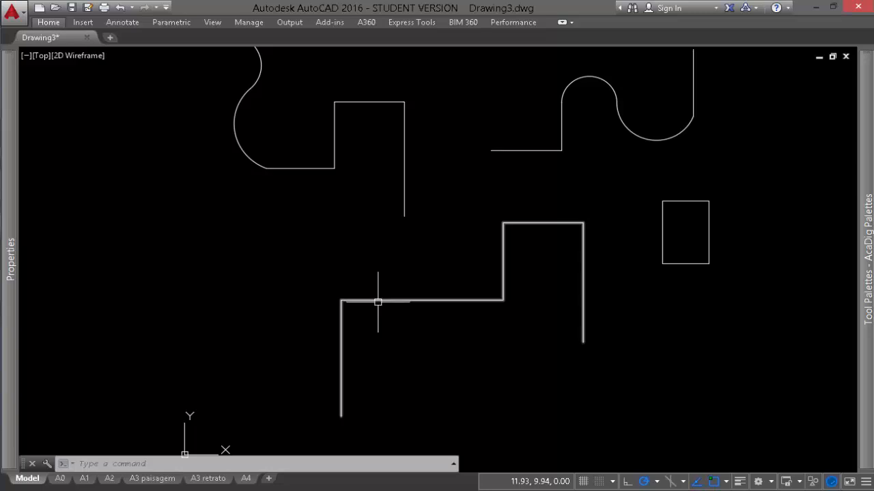
middle_click_drag(212, 326, 312, 304)
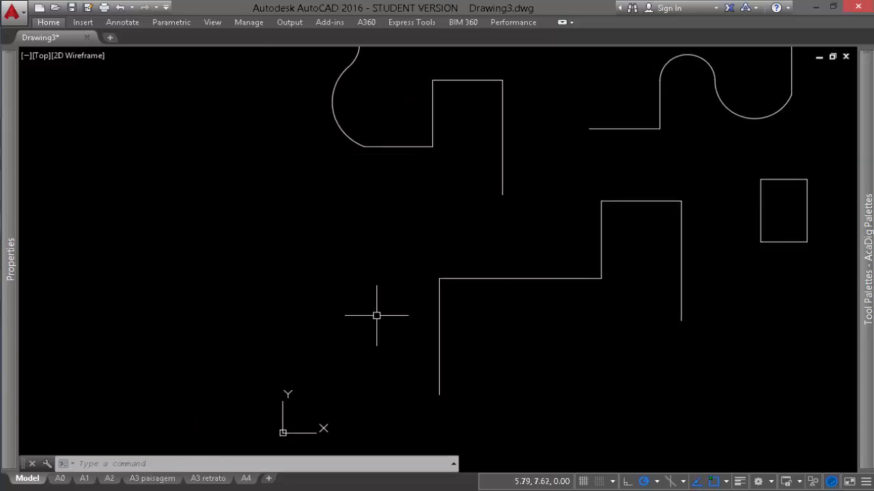
Undo the fillet and the vertical line added to the stepped polyline
key("ctrl+z")
key("ctrl+z")
left_click(439, 345)
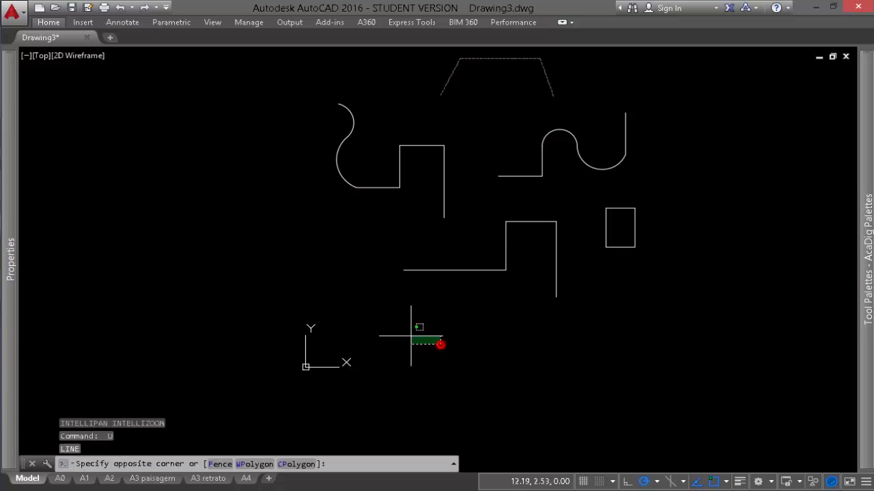
left_click(412, 330)
Redraw the vertical line downward from the stepped polyline's free end as a separate object
type("l")
key("Return")
left_click(403, 273)
left_click(402, 343)
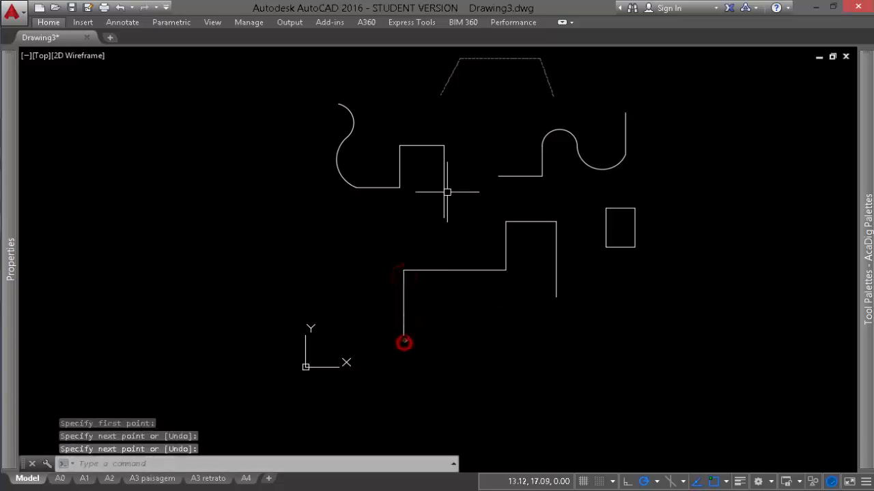
key("Return")
Match the properties of the dashed trapezoidal polyline onto the new vertical line
middle_click_drag(446, 189, 438, 290)
left_click(488, 197)
left_click(468, 138)
type("ma")
key("Return")
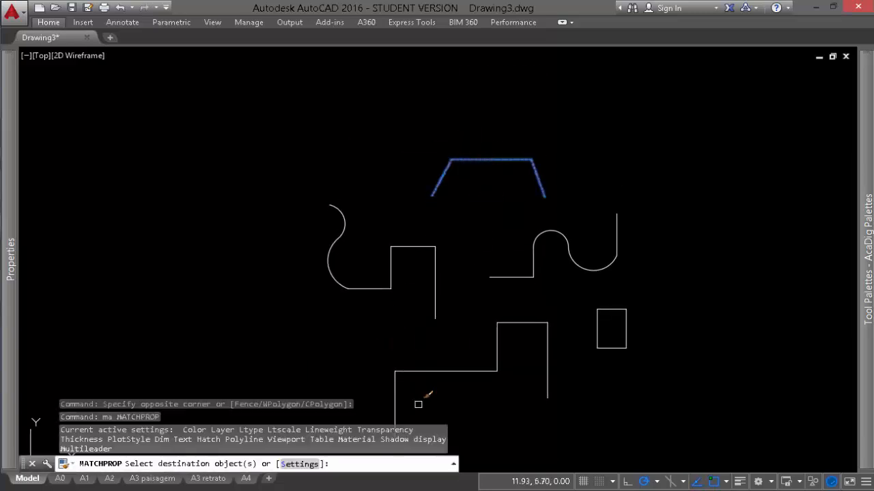
left_click(415, 403)
left_click(371, 388)
scroll(417, 386, "up", 4)
middle_click_drag(417, 384, 410, 220)
key("Return")
Fillet the dashed vertical line with the stepped polyline, picking the line first and the adjoining horizontal segment second
type("f")
key("Return")
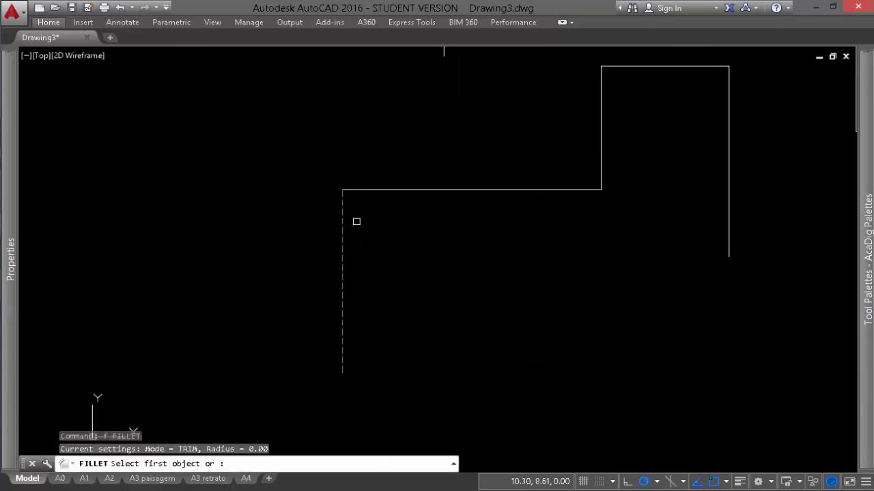
left_click(342, 204)
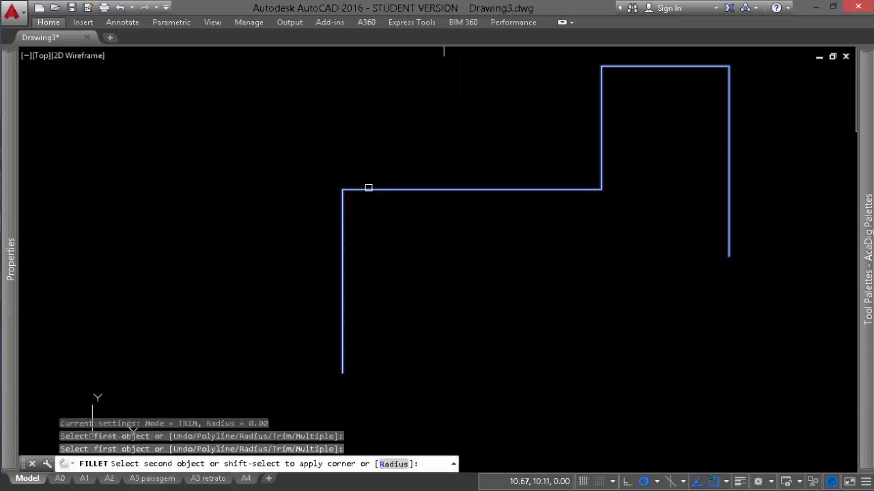
left_click(369, 187)
middle_click_drag(544, 236, 515, 260)
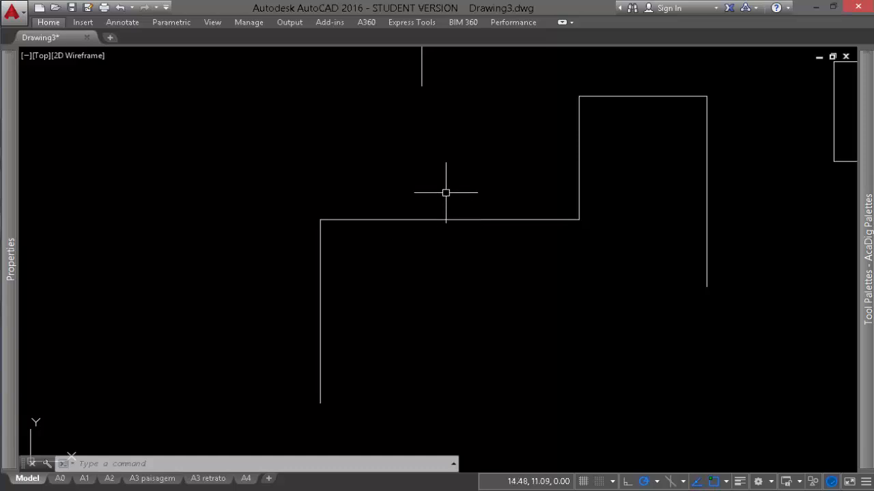
Add a vertex from the stepped polyline's inner corner, placing it up and left of that corner
scroll(447, 183, "down", 4)
left_click(453, 240)
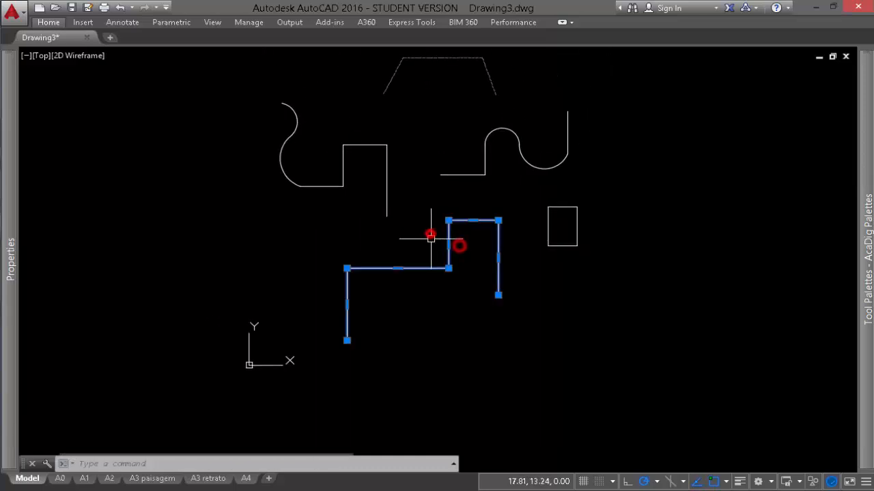
left_click(429, 234)
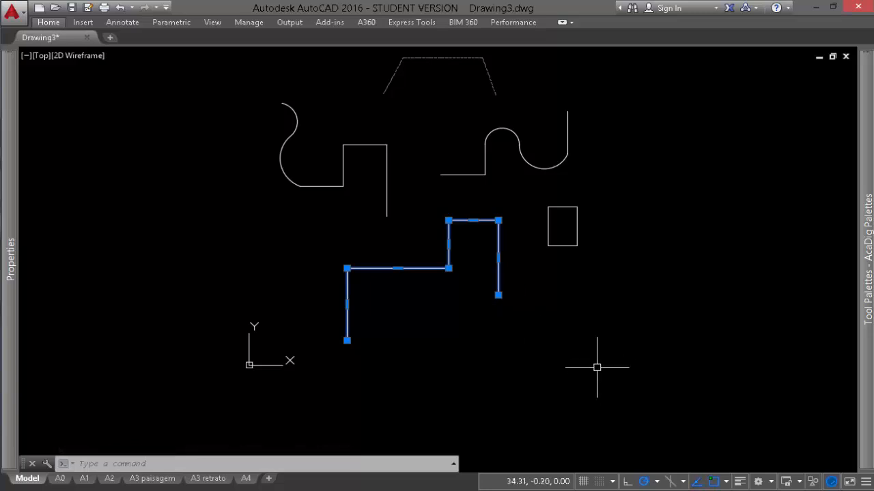
scroll(482, 293, "up", 2)
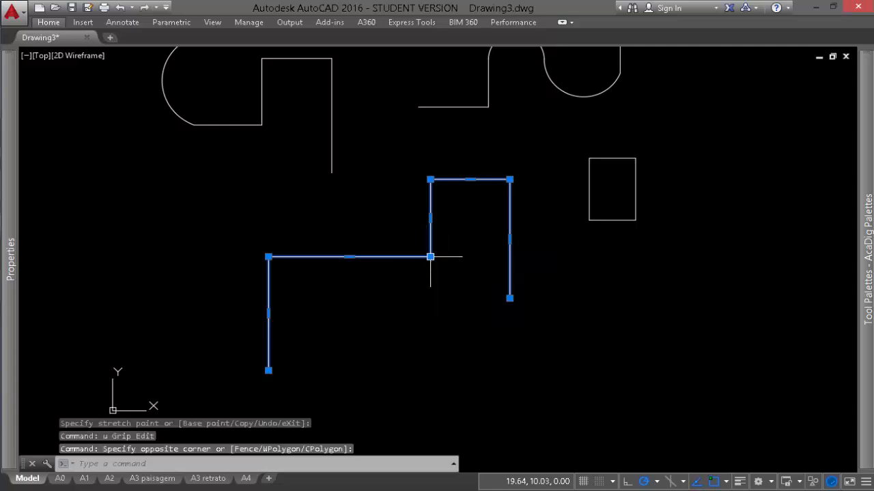
mouse_move(430, 257)
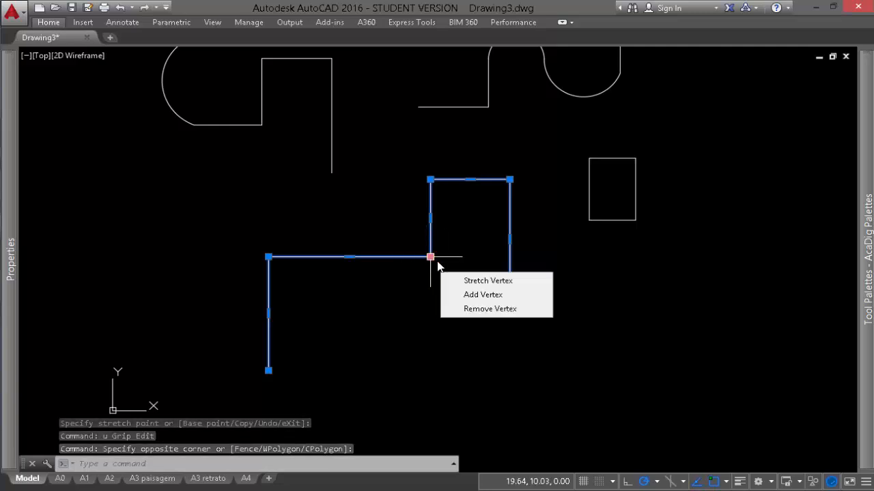
left_click(488, 295)
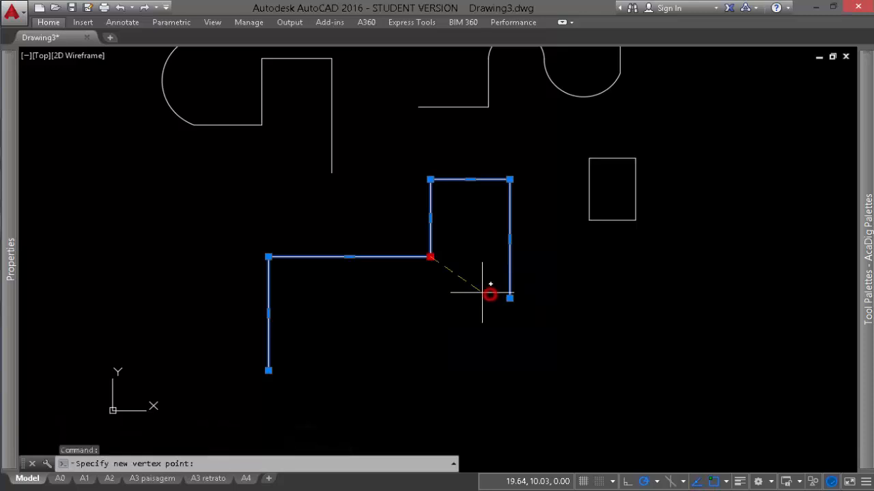
left_click(402, 216)
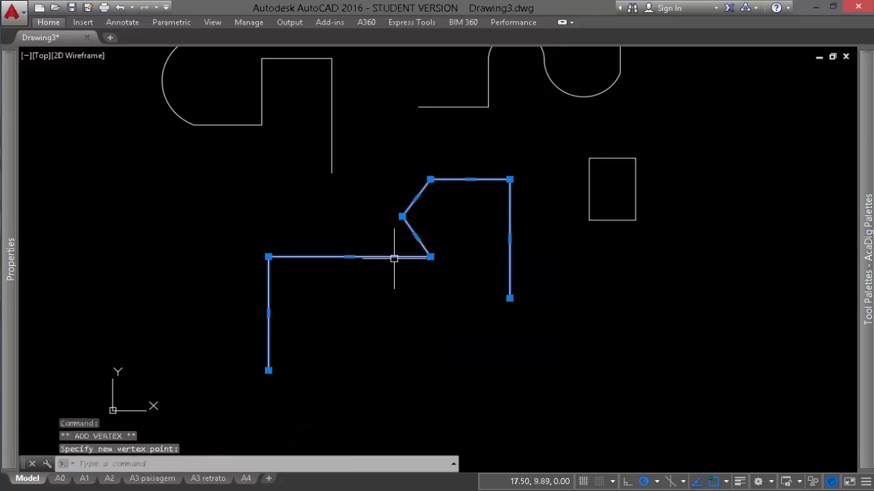
Remove the polyline's inner corner vertex, and add a vertex below the middle of the long sloped segment
mouse_move(425, 258)
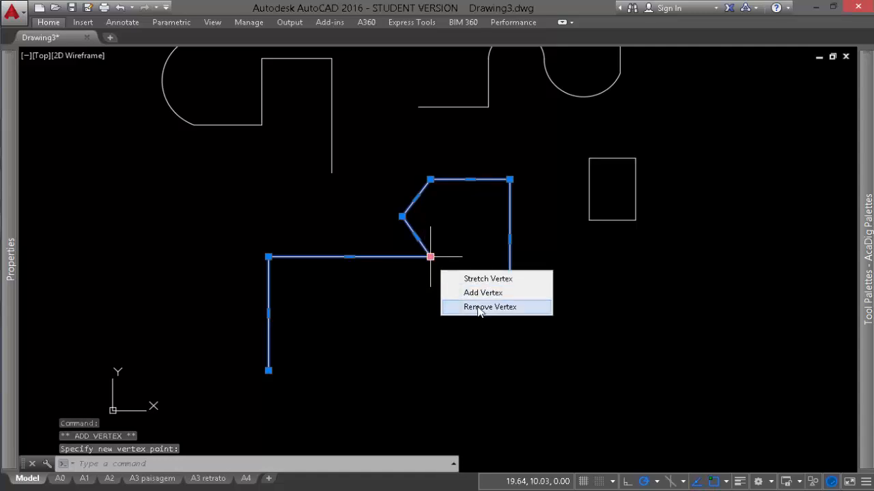
left_click(427, 306)
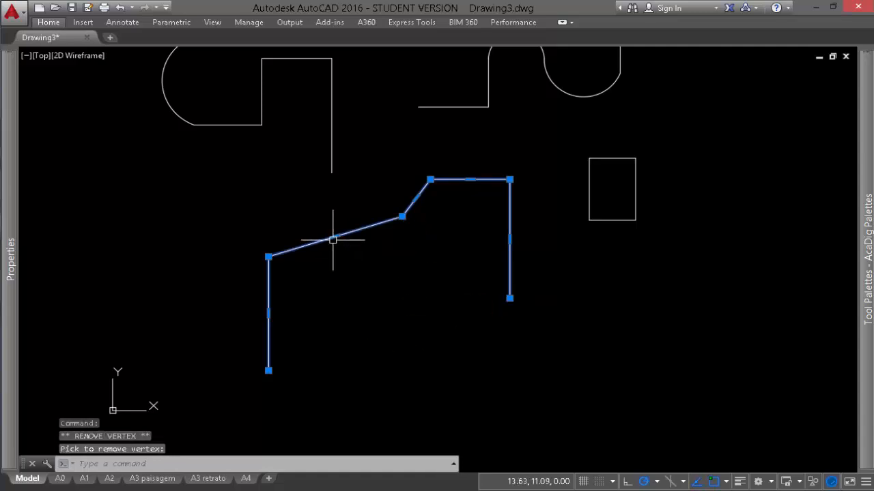
mouse_move(335, 237)
scroll(328, 266, "up", 4)
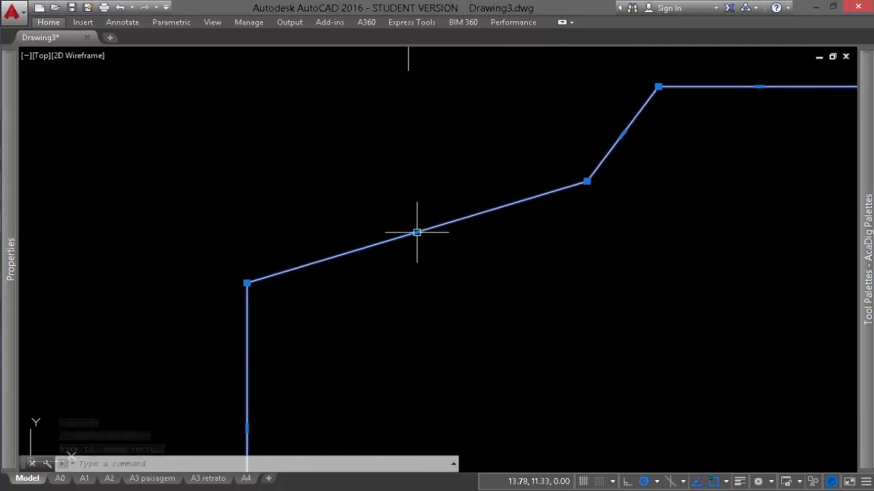
mouse_move(417, 233)
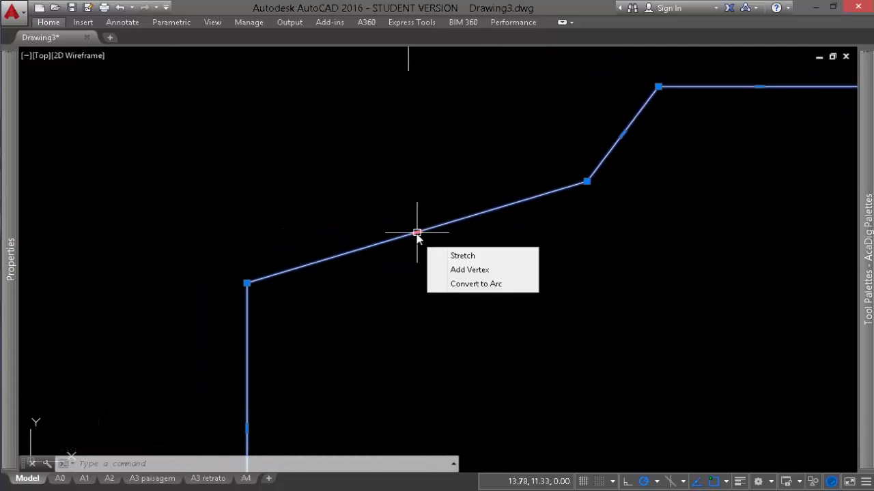
left_click(478, 270)
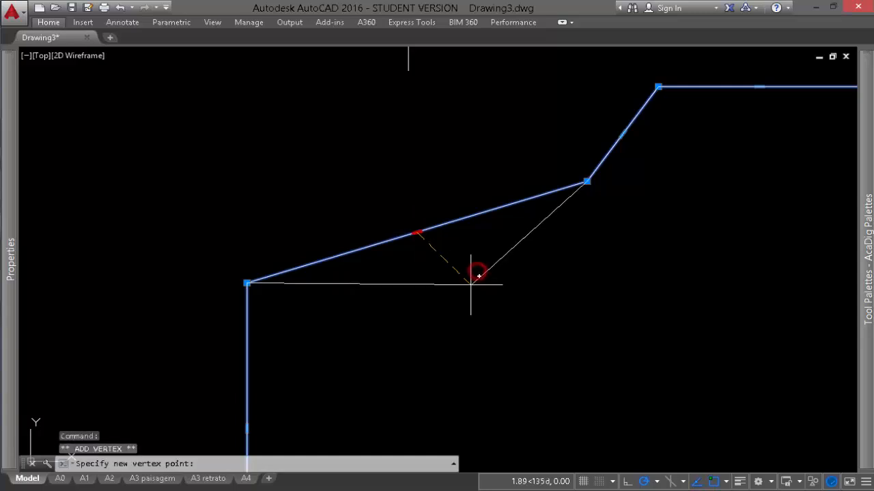
left_click(462, 288)
Convert the polyline's nearly horizontal segment to an upward-bulging arc, and convert it back to a line
mouse_move(354, 285)
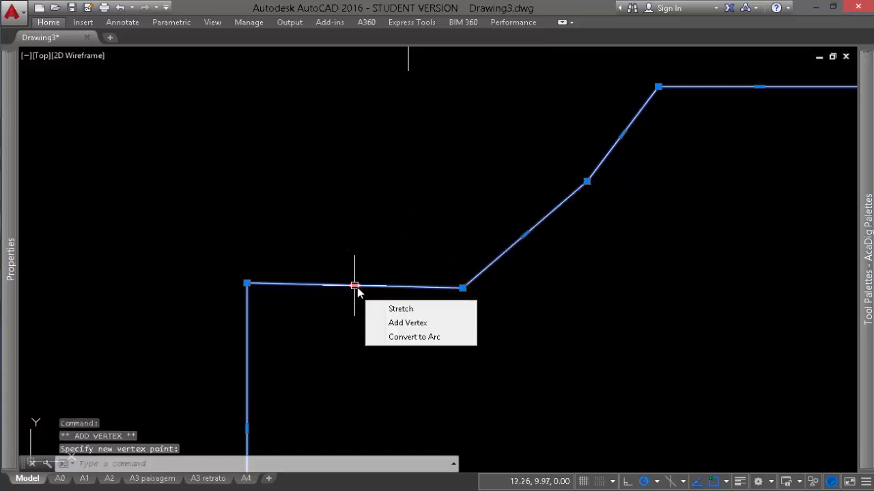
left_click(416, 338)
left_click(364, 216)
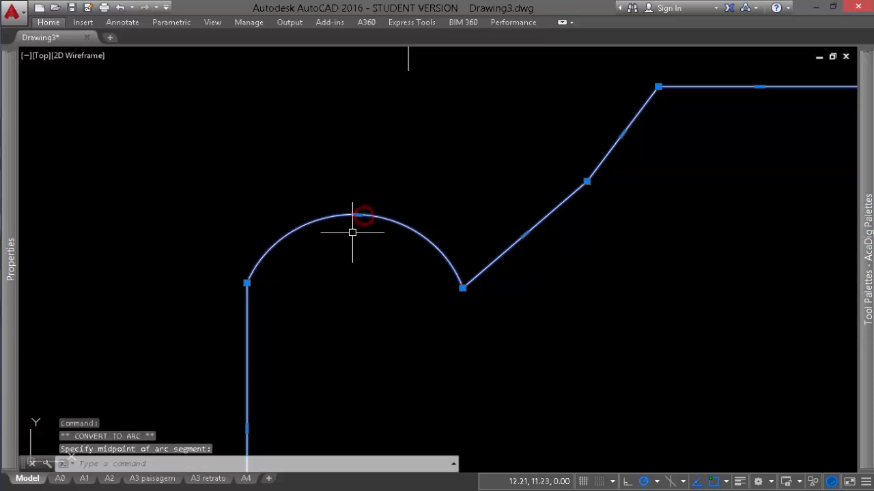
mouse_move(356, 215)
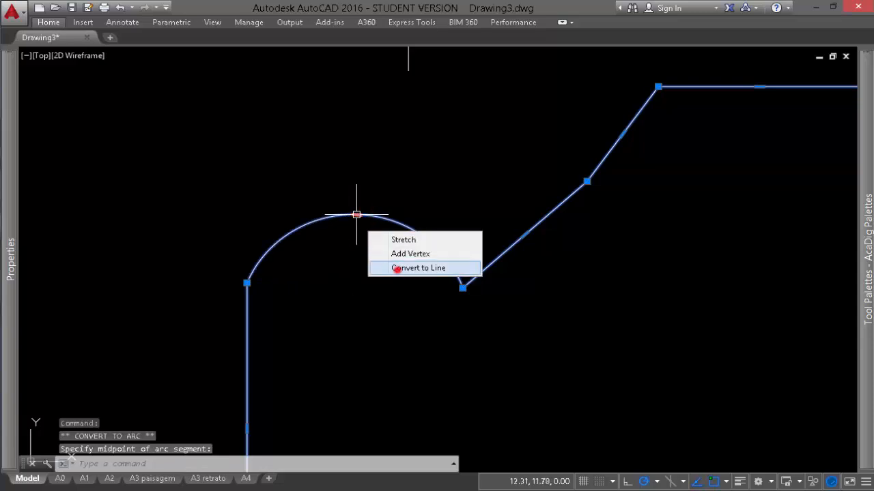
left_click(400, 267)
Convert the polyline's top horizontal segment to a downward-bulging arc and its right vertical segment to an outward-bulging arc
scroll(412, 328, "down", 2)
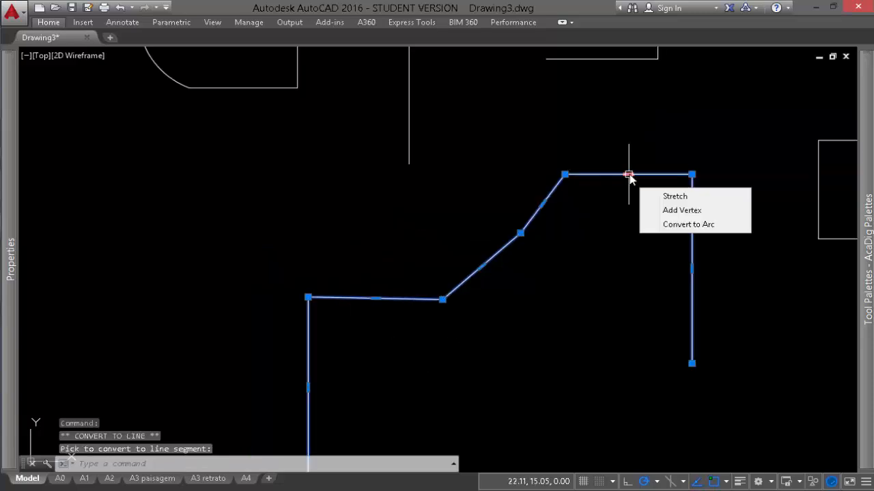
mouse_move(628, 175)
left_click(631, 225)
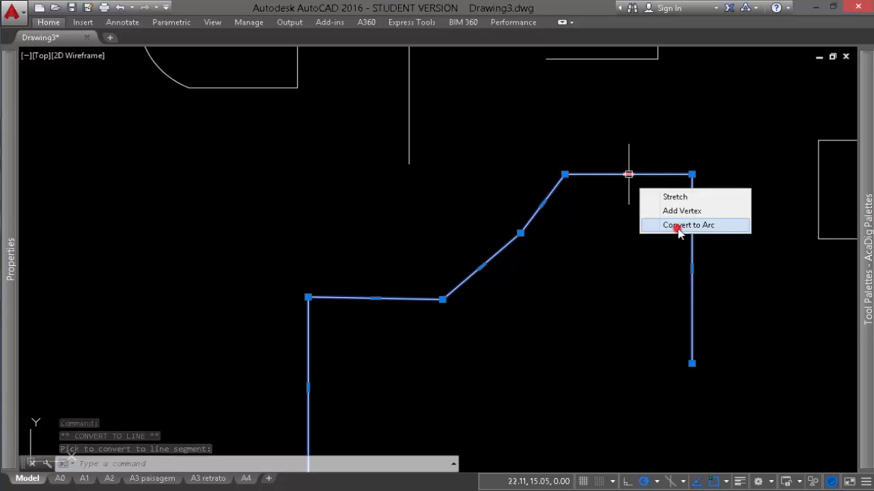
left_click(628, 200)
mouse_move(692, 269)
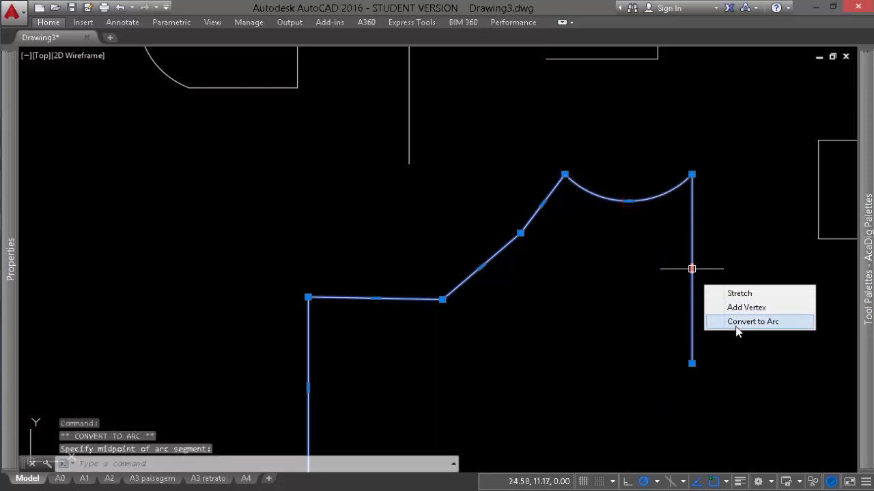
left_click(735, 322)
left_click(726, 268)
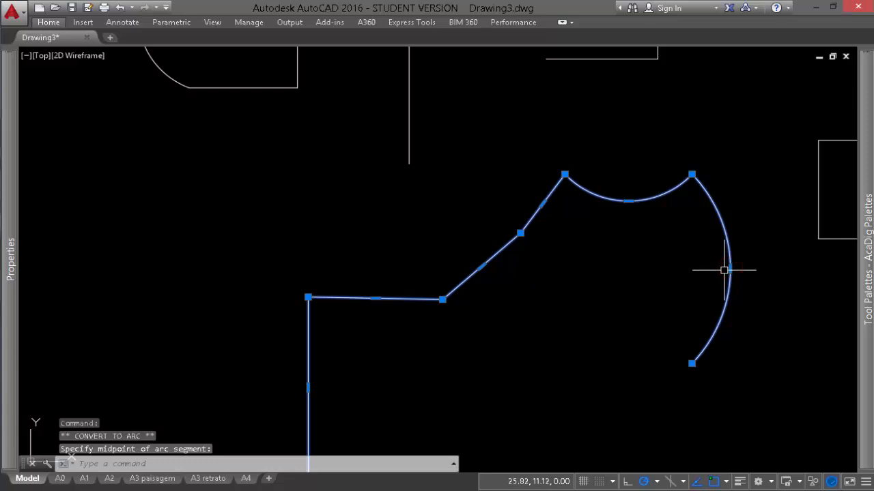
scroll(608, 239, "down", 4)
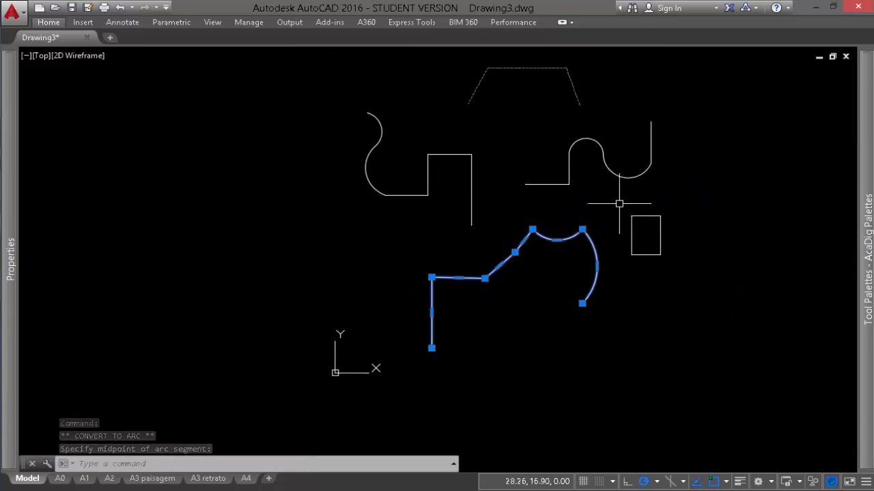
middle_click_drag(618, 201, 615, 220)
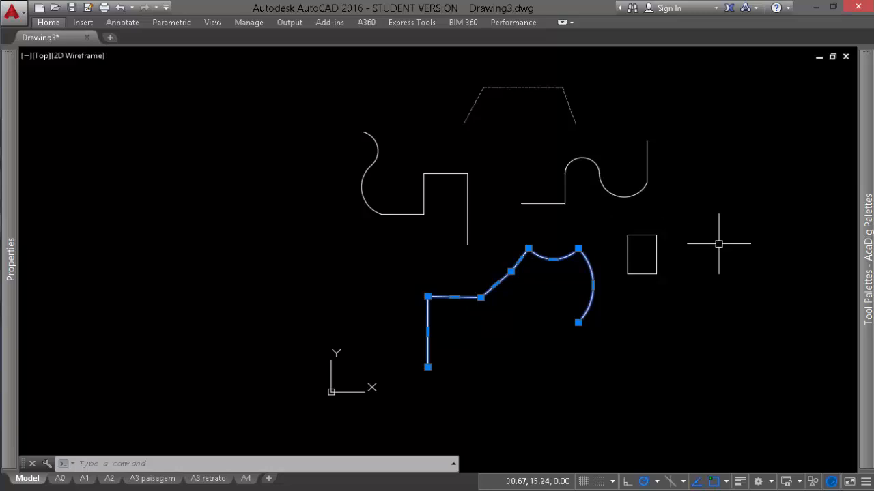
key("Escape")
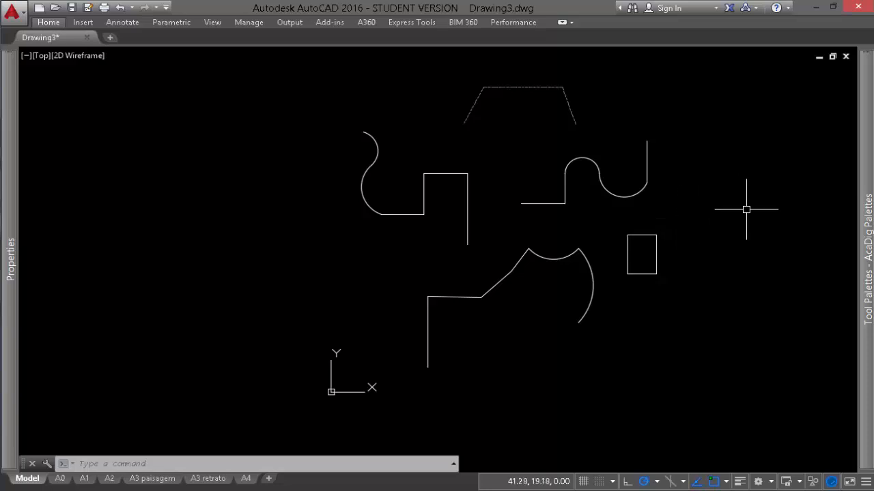
Draw a single horizontal line in the empty area to the right of the existing polylines
scroll(744, 208, "up", 2)
middle_click_drag(623, 185, 300, 275)
scroll(345, 273, "up", 2)
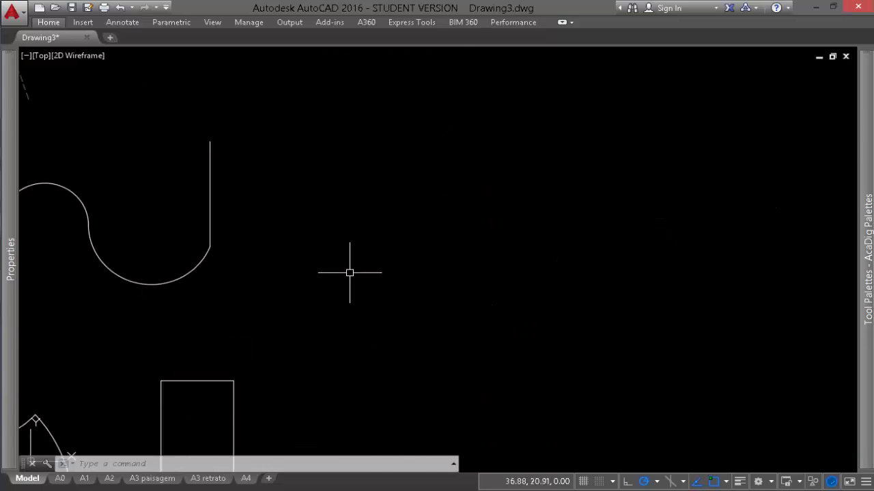
type("l")
key("Return")
left_click(273, 239)
left_click(505, 239)
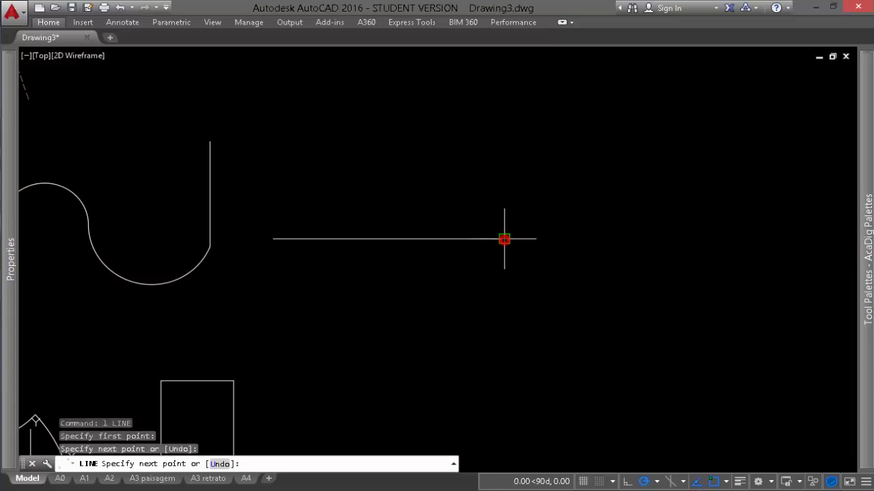
key("Return")
Offset the horizontal line upward by 0.13 to form a wall
type("o")
key("Return")
type(".")
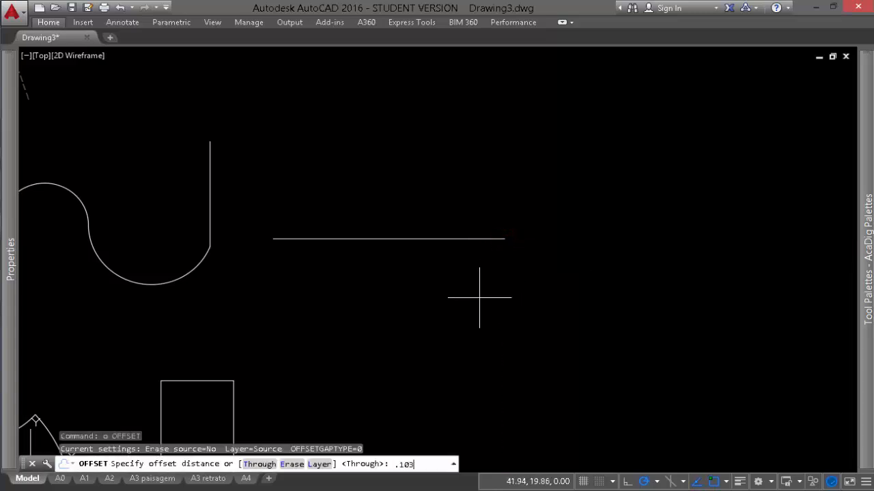
type("103")
key("Return")
left_click(409, 239)
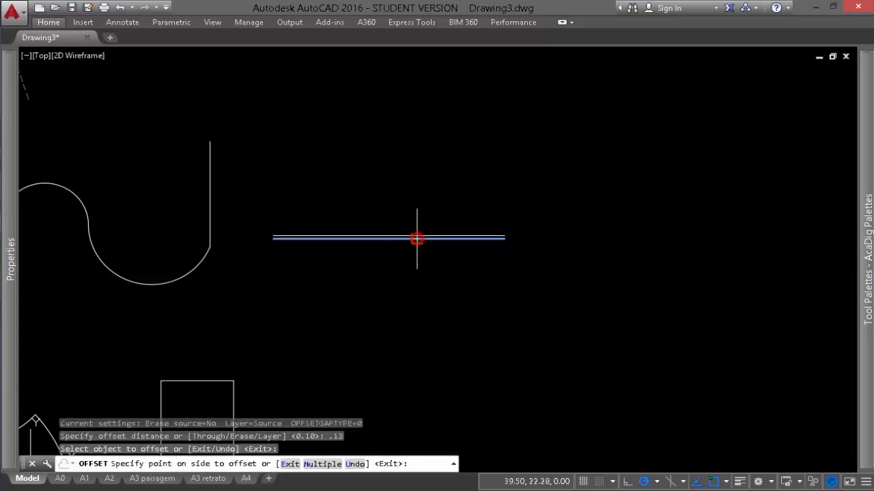
left_click(445, 199)
key("Escape")
Insert the Porta-abr-metal-PB door block from the _Esquadrias tool palette on the wall's upper line
scroll(434, 286, "up", 4)
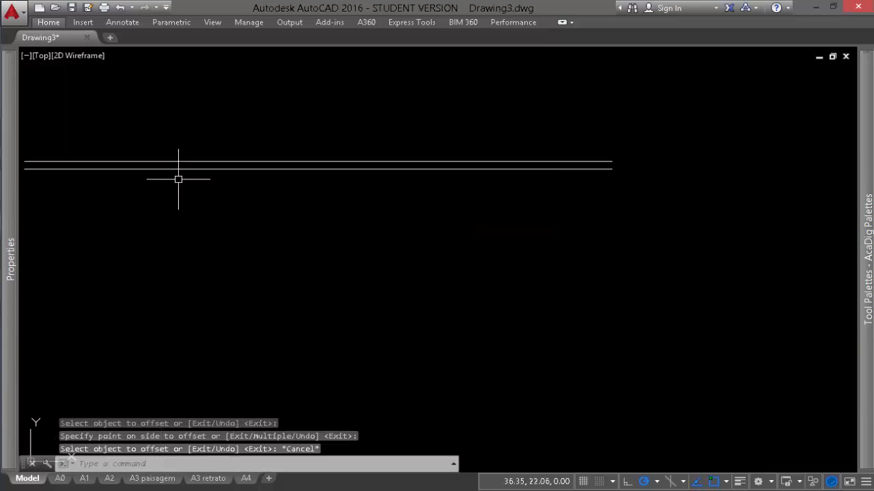
middle_click_drag(177, 180, 477, 224)
scroll(546, 239, "up", 2)
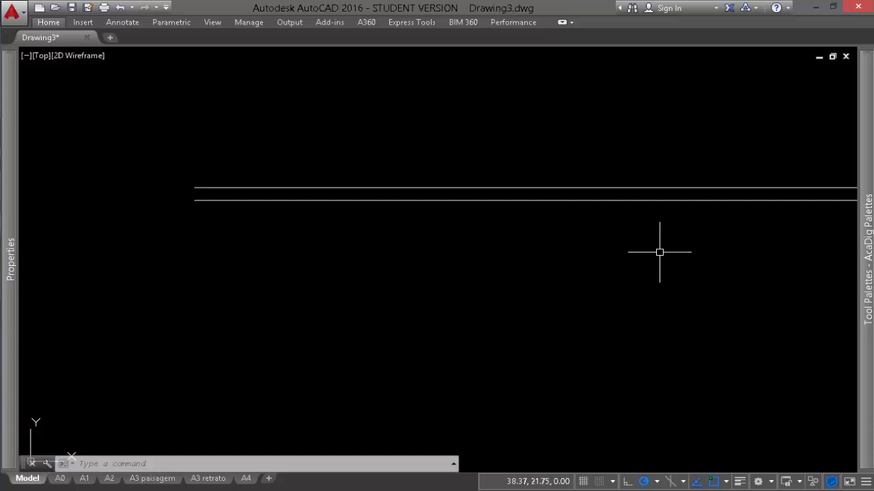
mouse_move(868, 240)
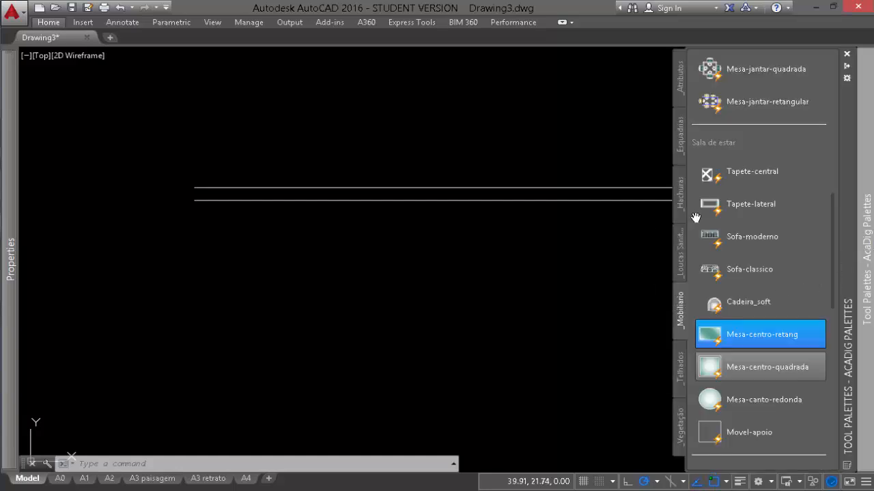
left_click(680, 144)
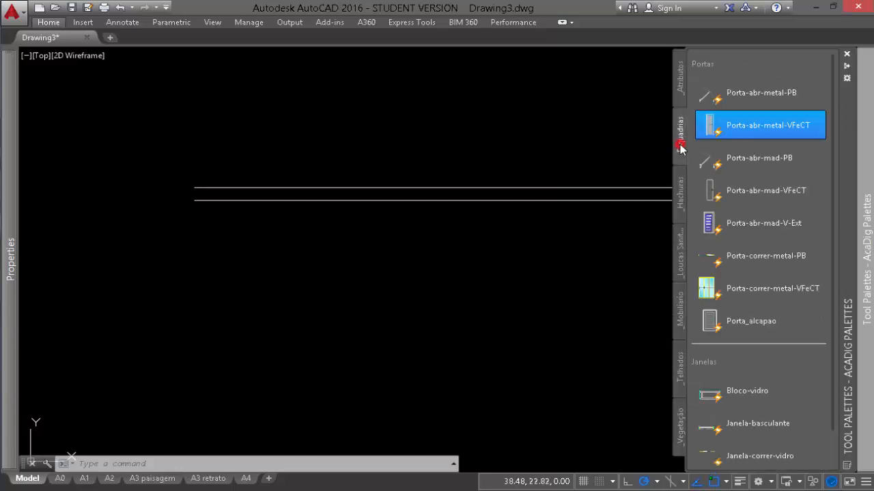
left_click(723, 95)
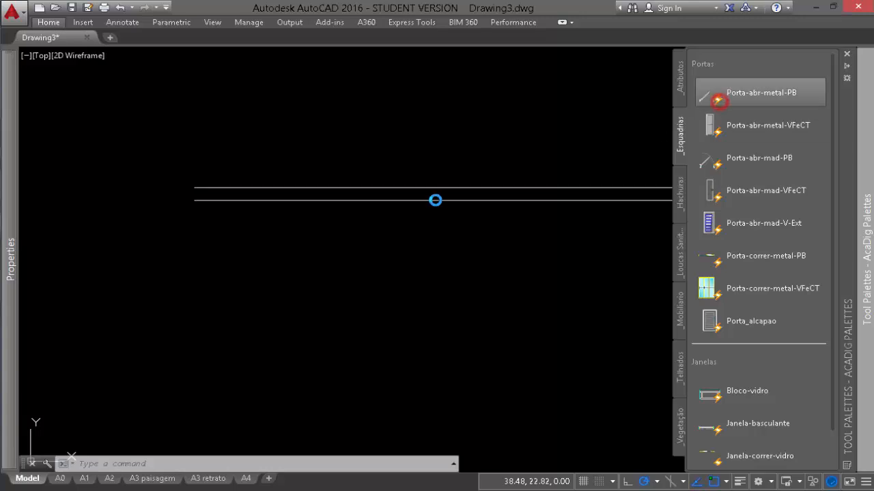
left_click(436, 184)
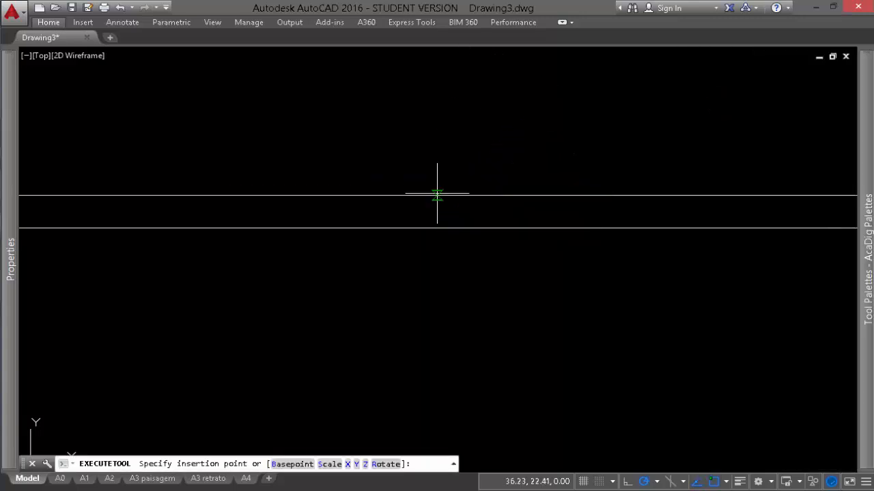
Insert the Guarda_roupas wardrobe block from the _Mobiliario tool palette against the wall's lower line, right of the door
scroll(430, 171, "down", 4)
middle_click_drag(507, 166, 445, 148)
mouse_move(865, 226)
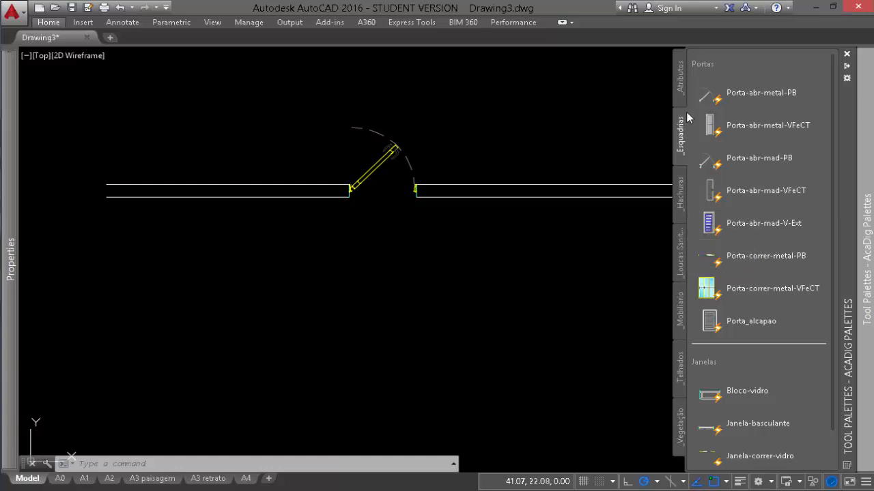
left_click(682, 293)
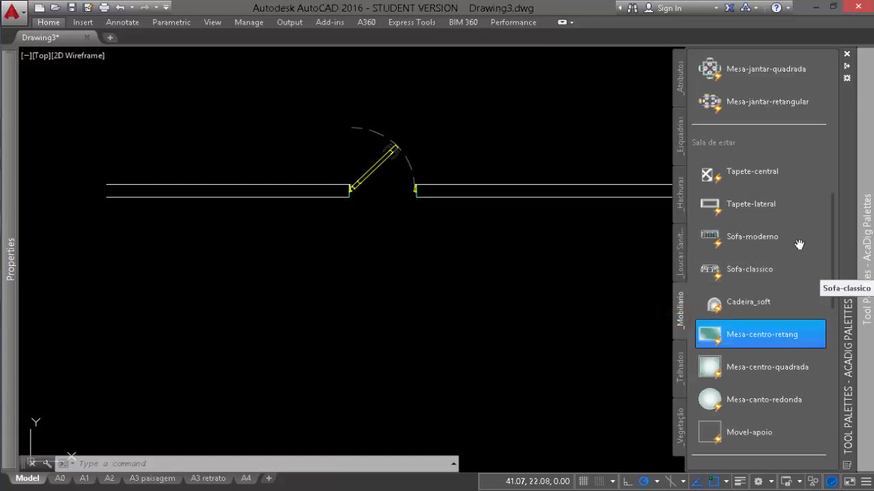
scroll(797, 239, "up", 5)
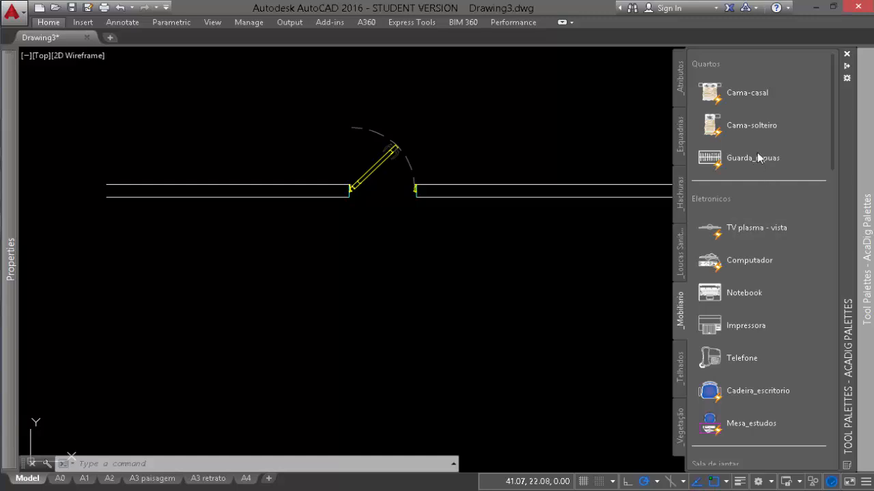
mouse_move(746, 156)
left_mouse_down()
mouse_move(667, 202)
mouse_move(537, 181)
left_mouse_up()
left_click(546, 198)
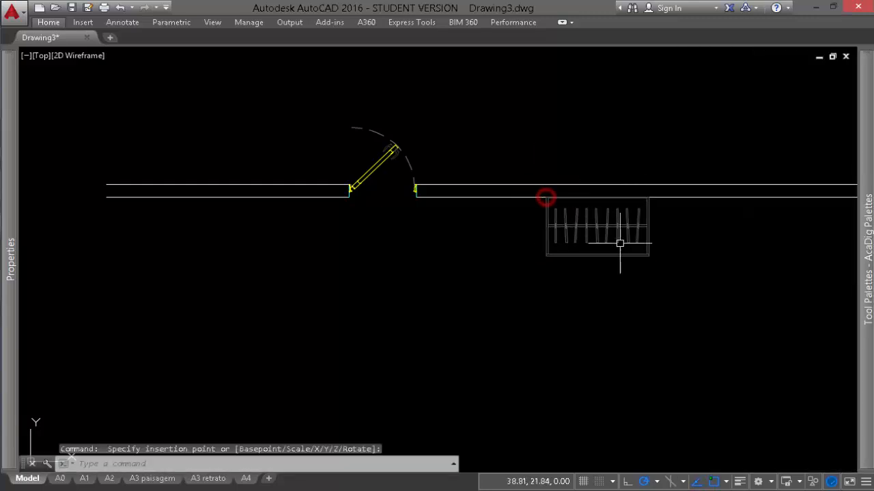
Bring the two wall lines right of the door to the front with Draworder
scroll(649, 218, "up", 5)
scroll(609, 163, "up", 4)
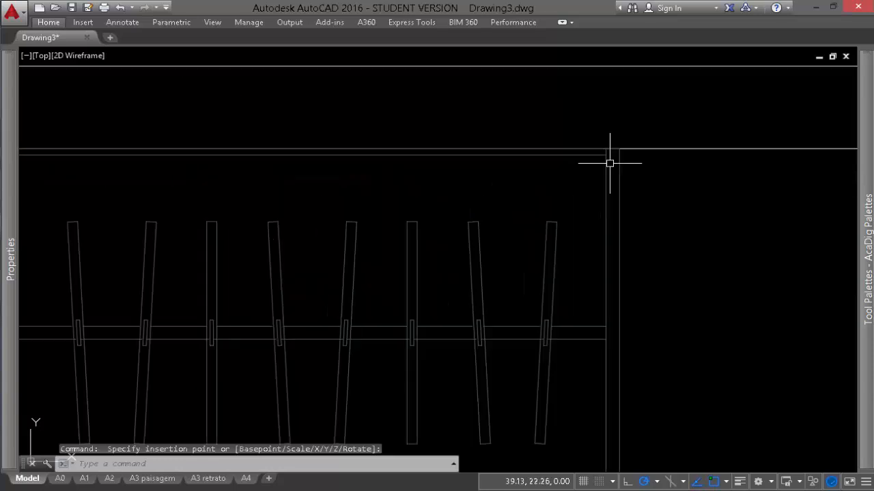
scroll(630, 142, "down", 7)
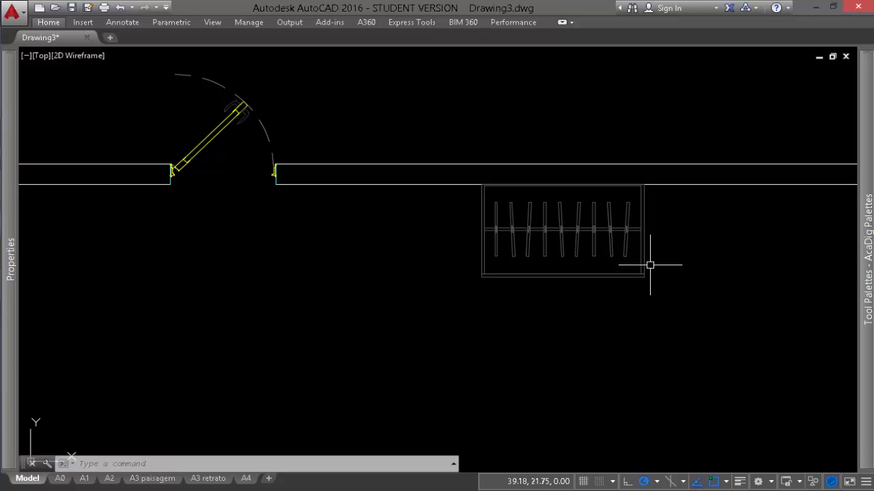
type("d")
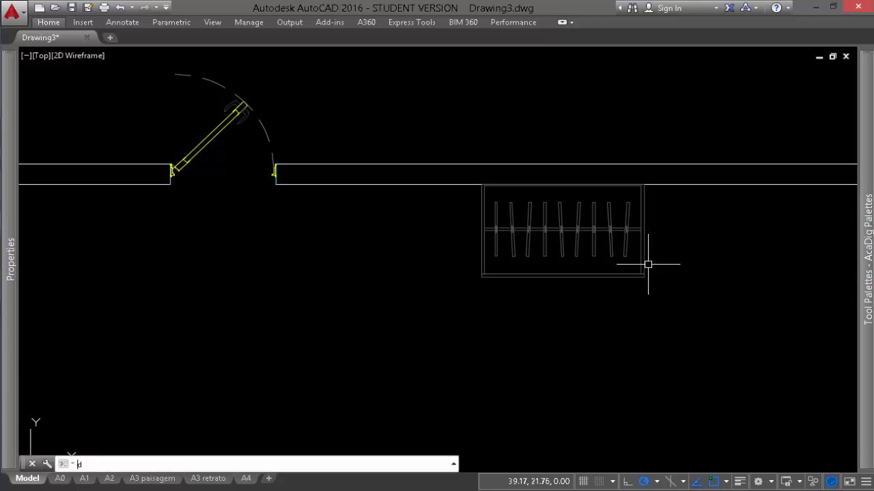
key("Return")
middle_click_drag(710, 280, 621, 285)
left_click(649, 259)
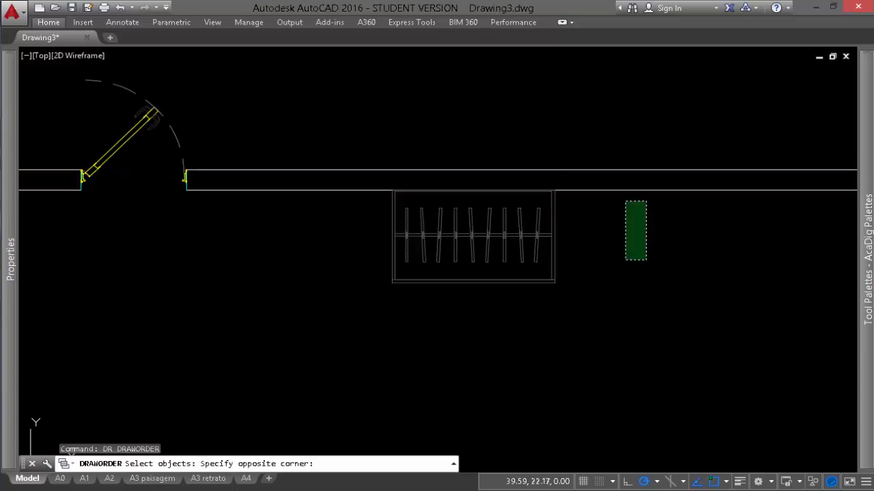
left_click(592, 152)
key("Return")
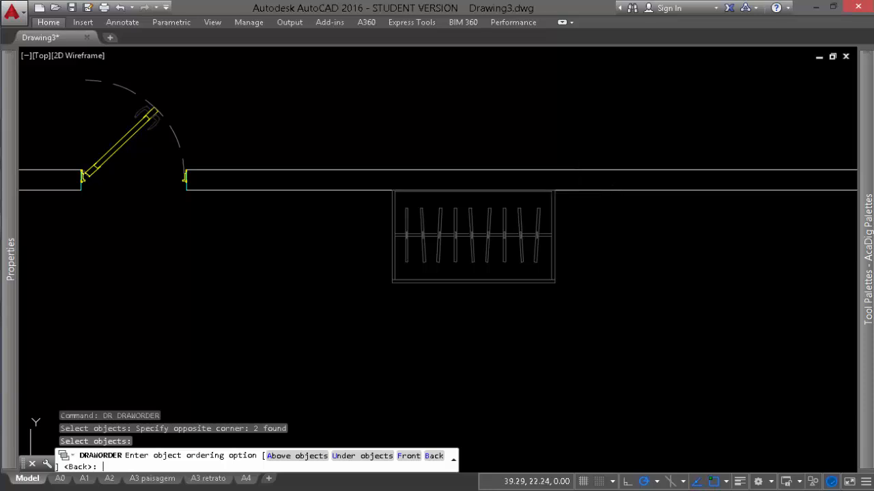
type("f")
key("Return")
scroll(592, 238, "down", 2)
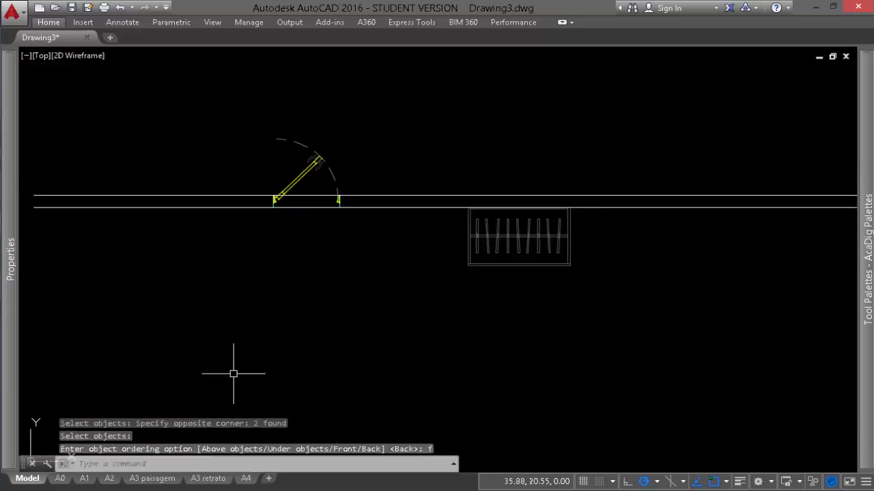
Send the two wall lines behind the door block using Draworder's Back option
scroll(322, 193, "up", 4)
middle_click_drag(207, 269, 250, 334)
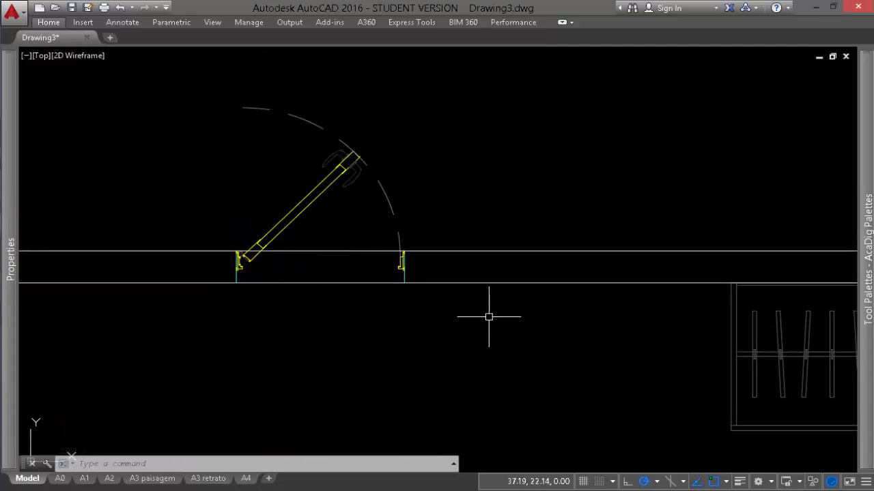
left_click(558, 321)
left_click(532, 232)
type("dr")
key("Return")
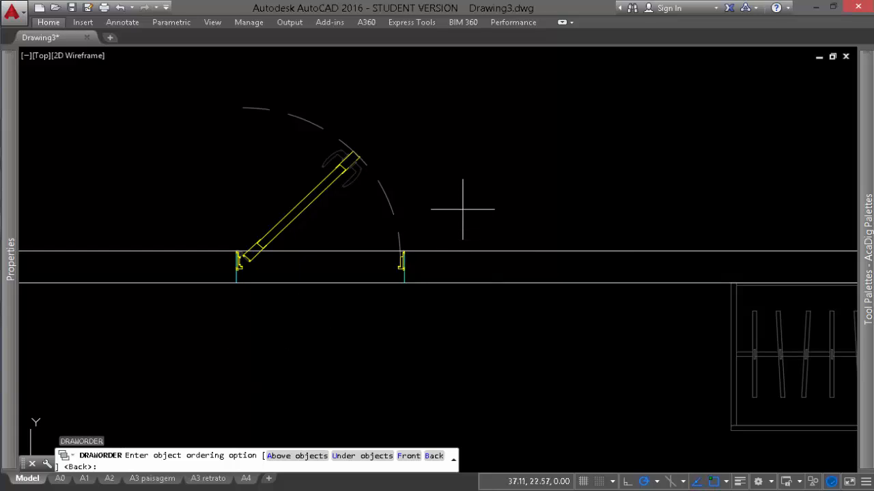
key("Return")
Send the wardrobe block to the back of the draw order and regenerate the drawing
middle_click_drag(634, 279, 333, 212)
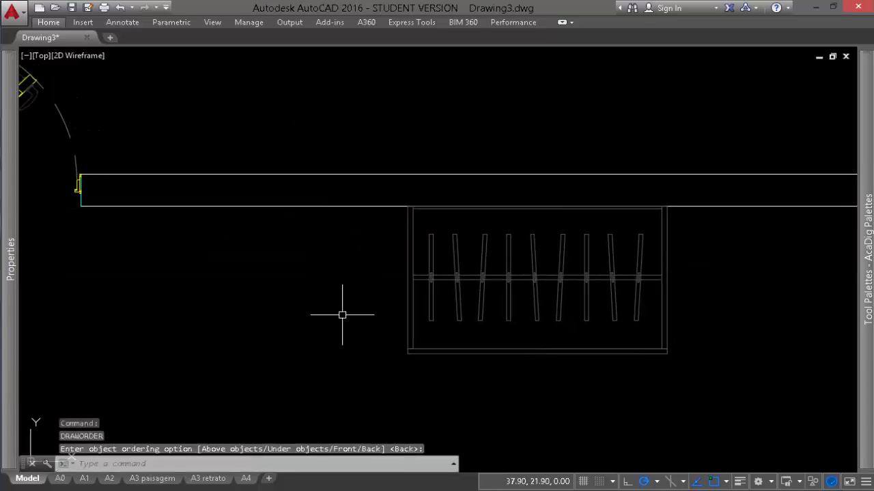
scroll(345, 332, "down", 2)
left_click(361, 369)
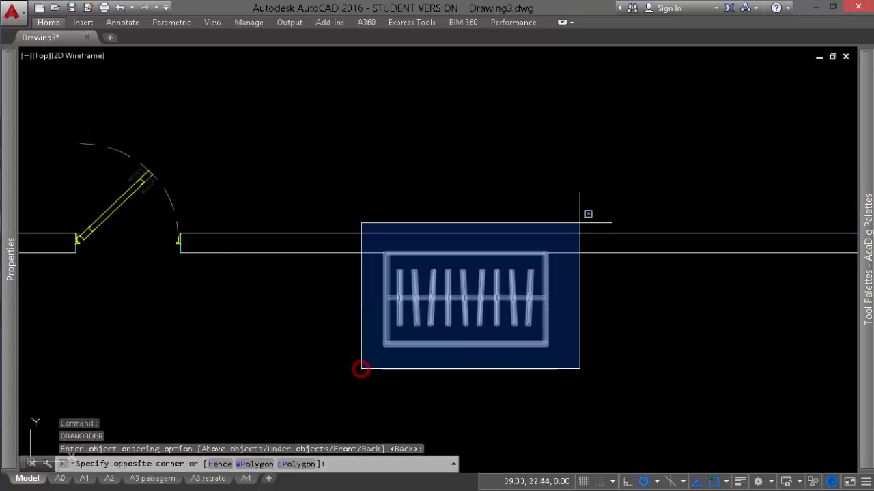
left_click(604, 194)
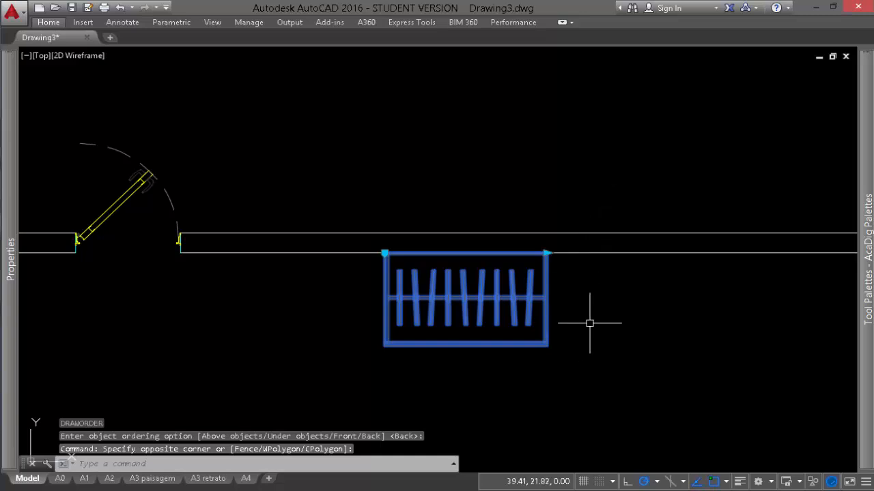
key("Return")
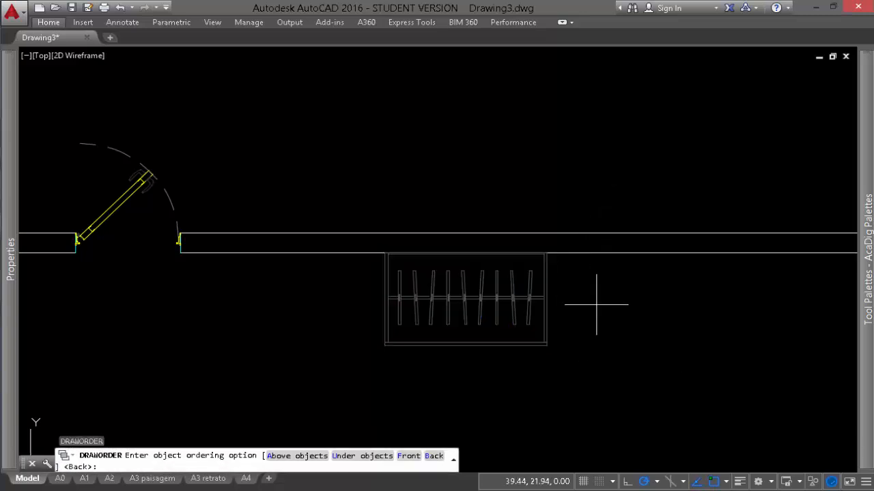
key("Return")
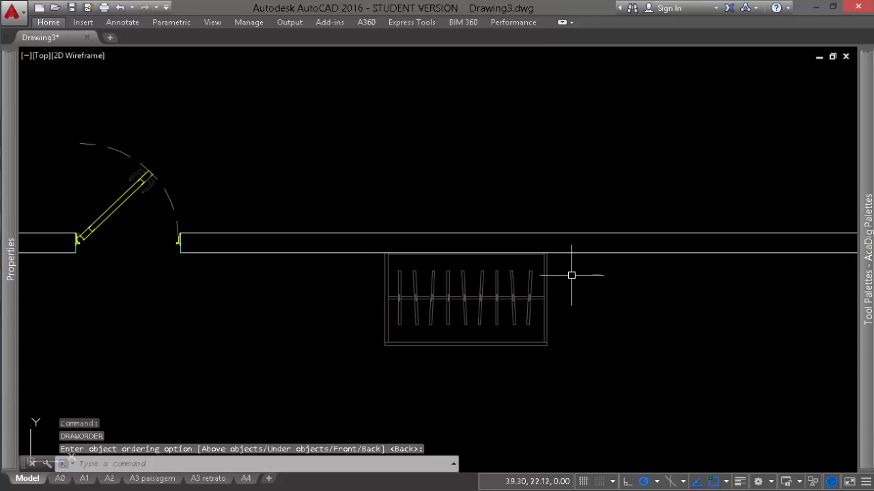
scroll(556, 262, "up", 4)
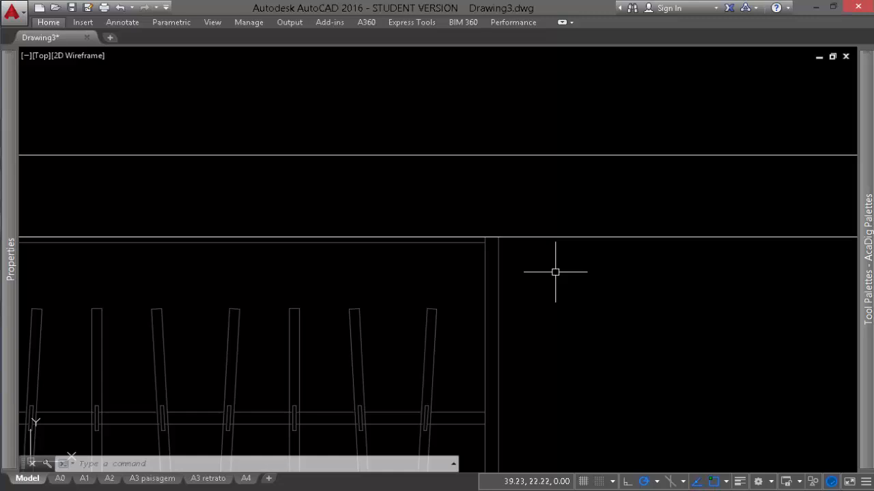
scroll(555, 272, "down", 5)
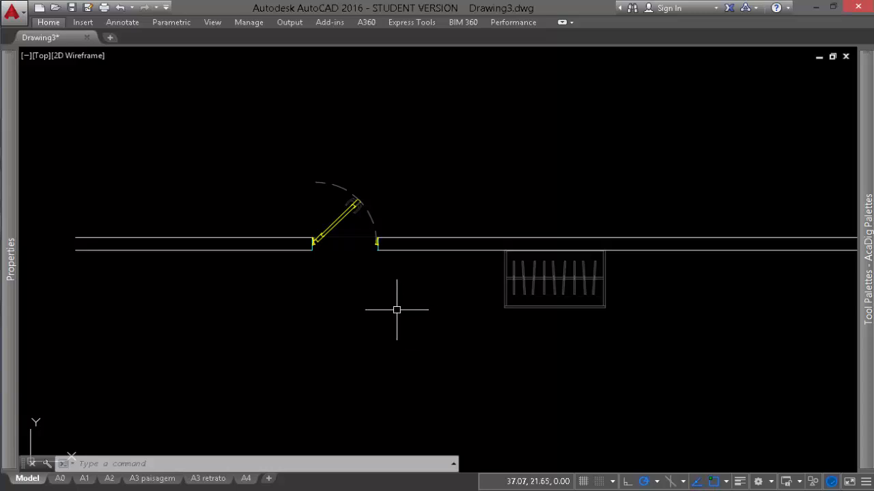
type("re")
key("Return")
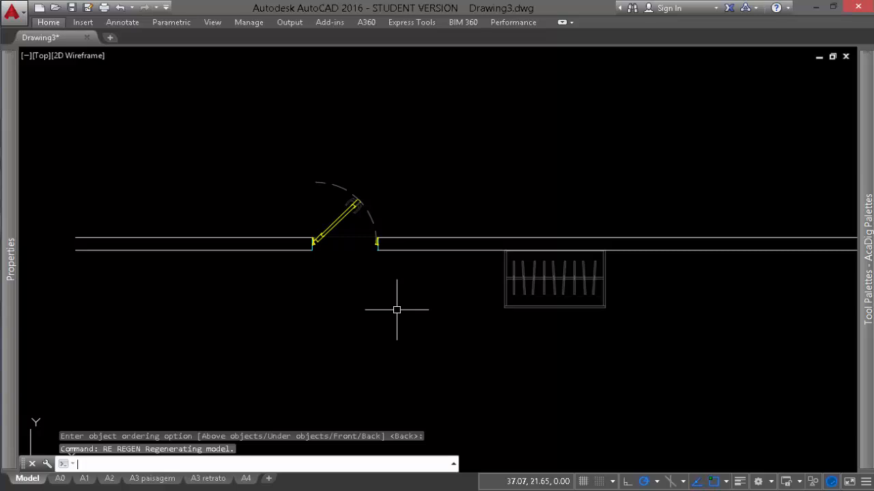
Insert the Areas block from the _Atributos tool palette at the standalone rectangle's lower-left corner
scroll(576, 205, "down", 6)
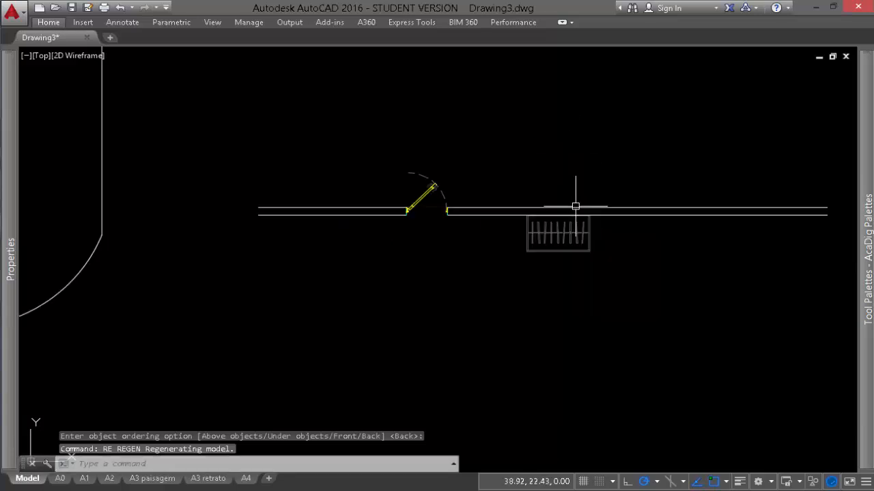
mouse_move(868, 260)
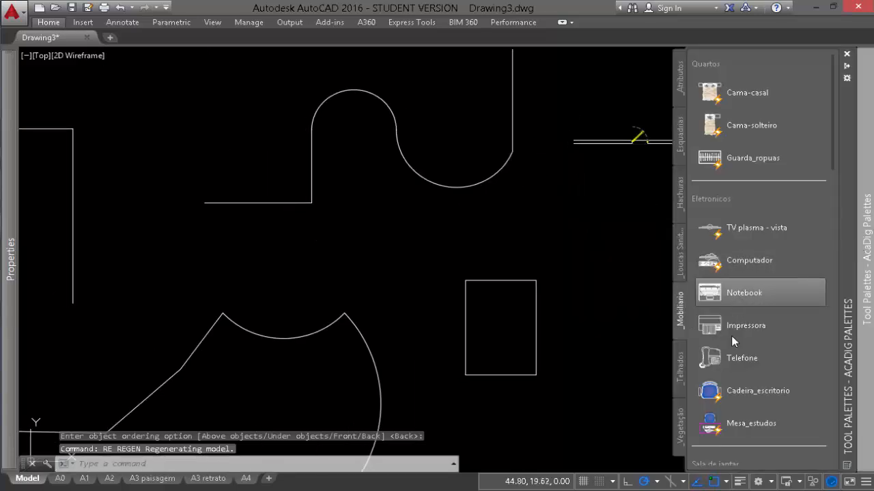
left_click(684, 89)
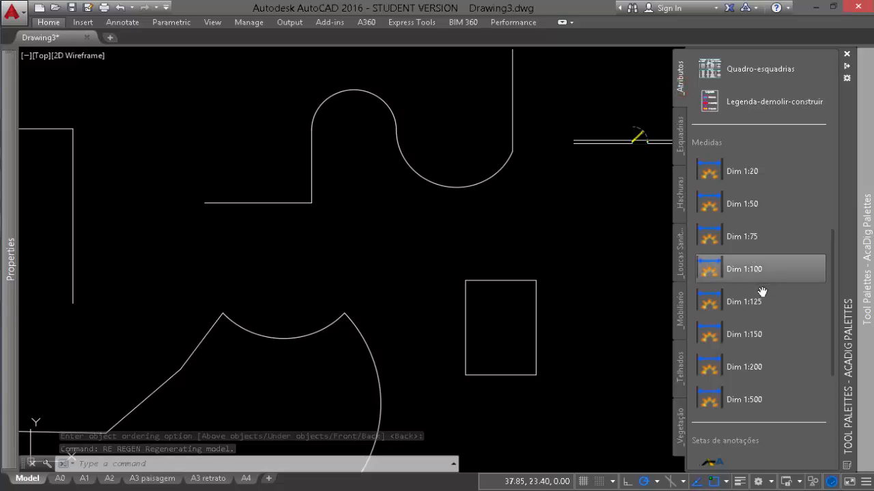
scroll(703, 280, "down", 3)
scroll(778, 295, "up", 4)
scroll(751, 252, "up", 3)
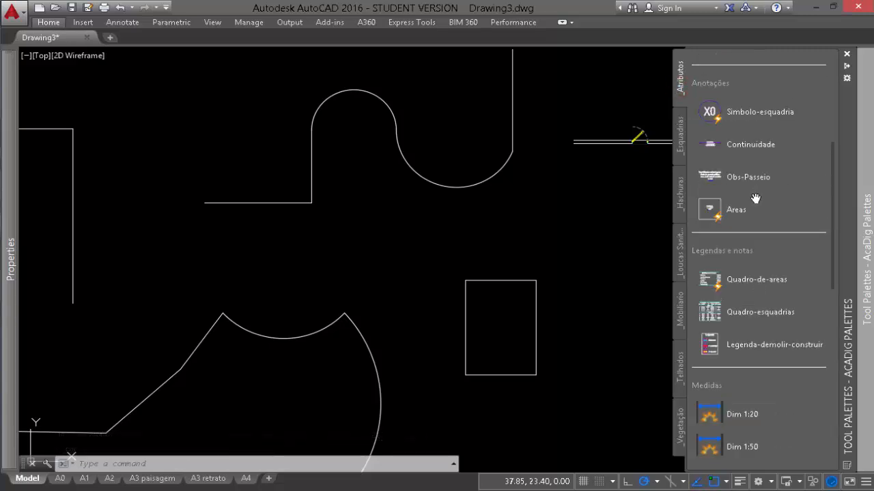
left_click(722, 208)
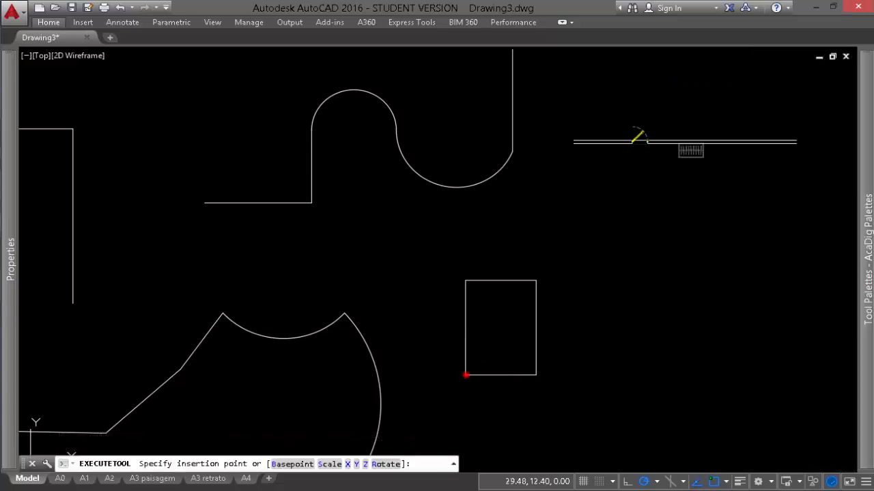
left_click(465, 374)
left_click(384, 341)
Stretch the Areas block's upper and right edges to match the rectangle's outline
scroll(499, 341, "up", 6)
middle_click_drag(491, 336, 431, 316)
scroll(432, 317, "down", 2)
left_click(433, 318)
left_click(387, 238)
left_click(406, 279)
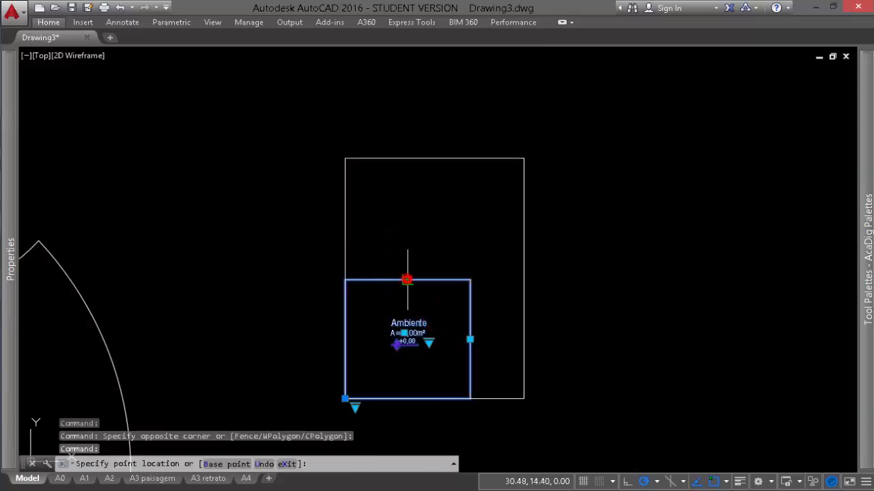
left_click(405, 159)
left_click(471, 339)
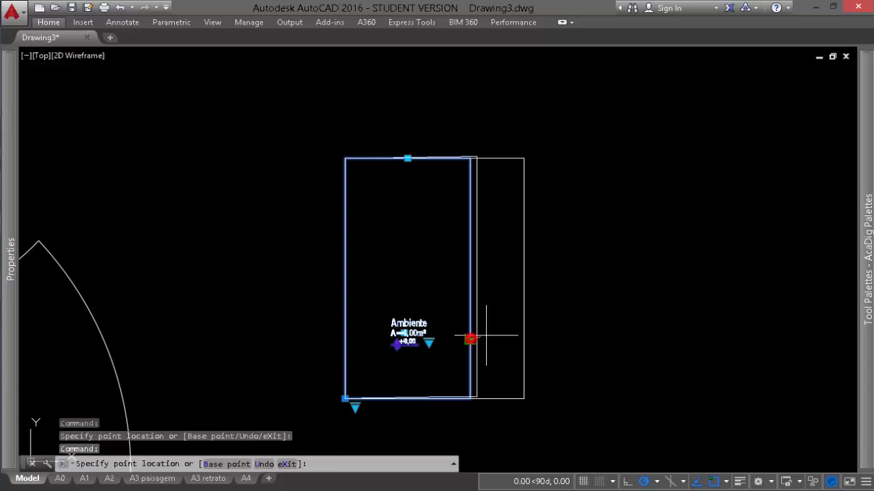
Regenerate the drawing to update the Areas block's area label, and clear the selection
scroll(426, 348, "up", 6)
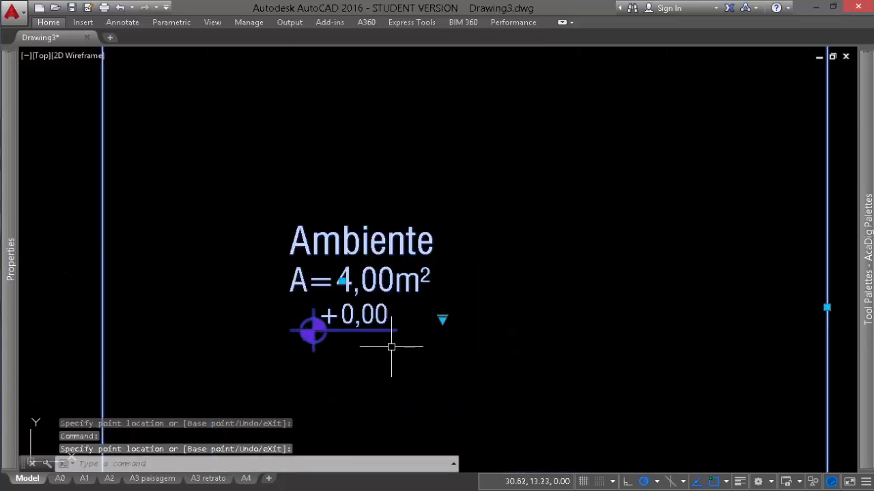
type("re")
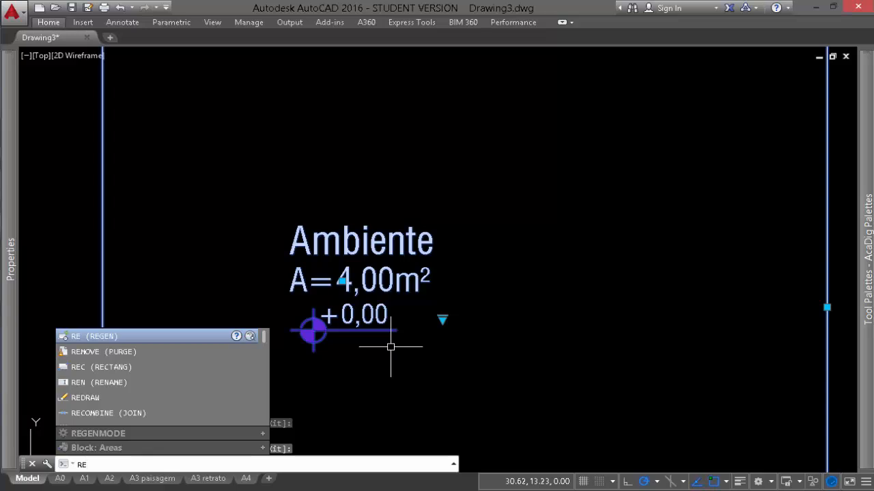
key("Return")
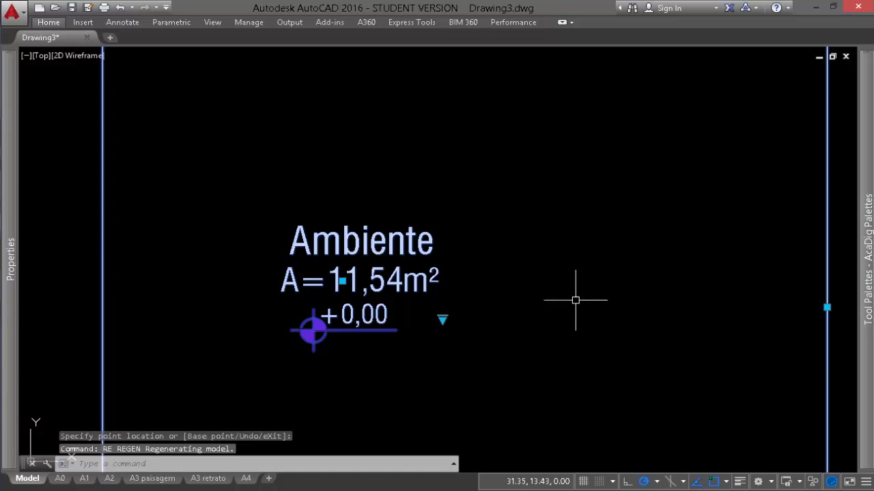
scroll(516, 291, "down", 4)
scroll(516, 290, "down", 2)
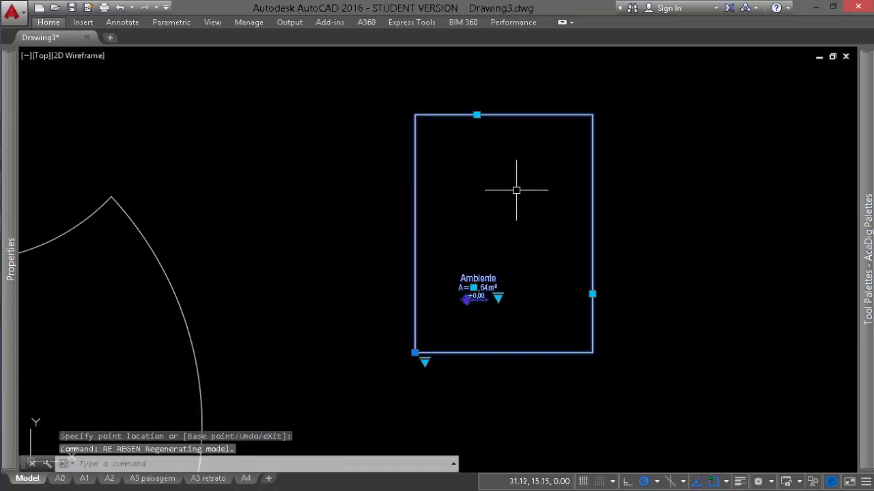
middle_click_drag(716, 175, 611, 188)
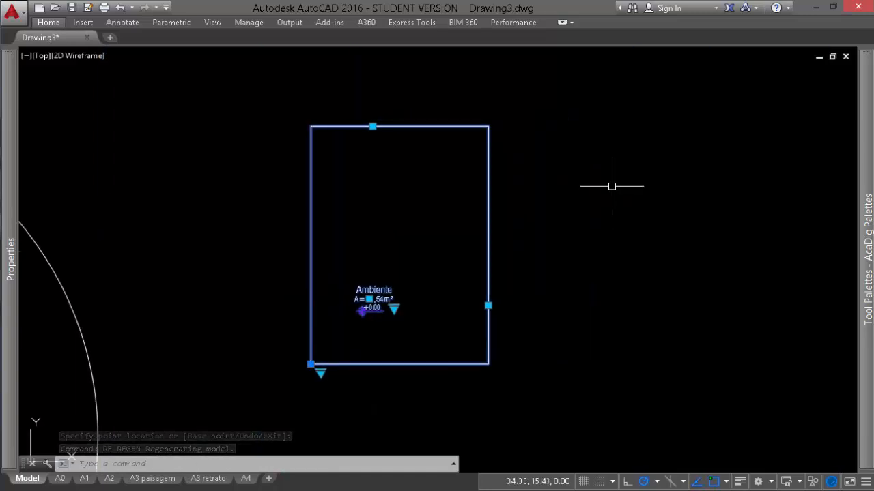
scroll(616, 257, "down", 5)
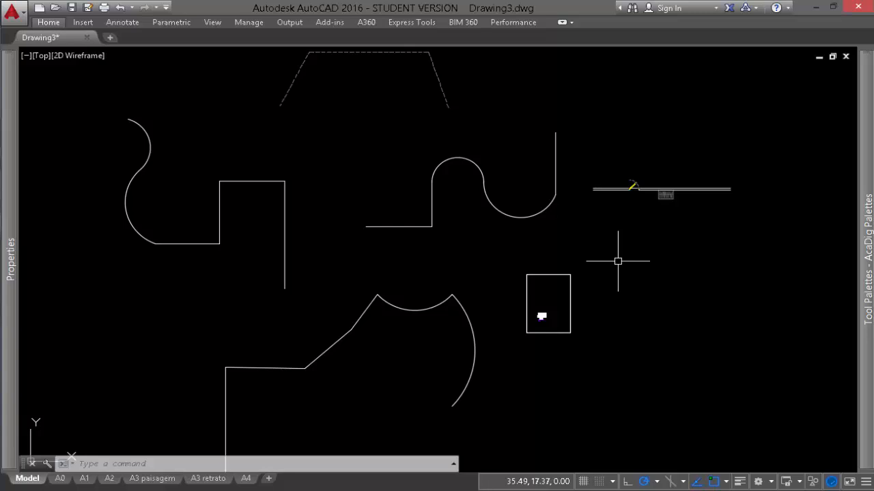
Examine the template's text styles Standard, Anotacoes, Subtitulos and Titulos, including their font, height, width factor and oblique angle settings
type("s")
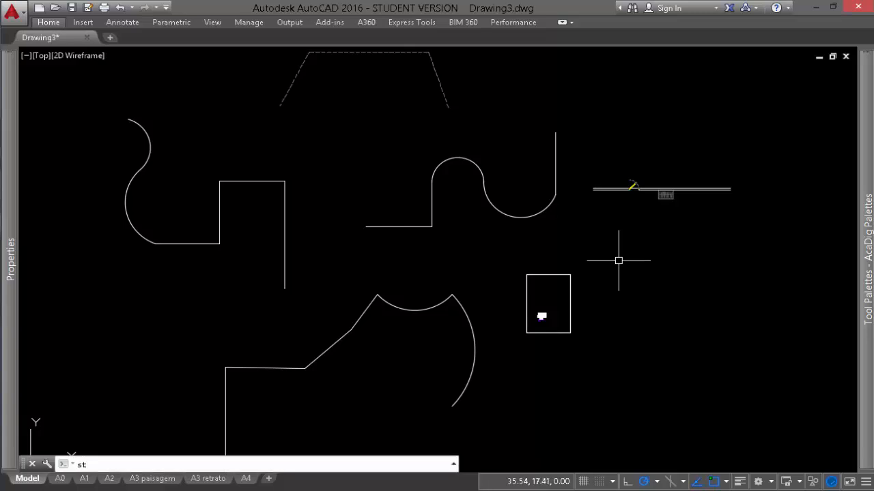
type("t")
key("Return")
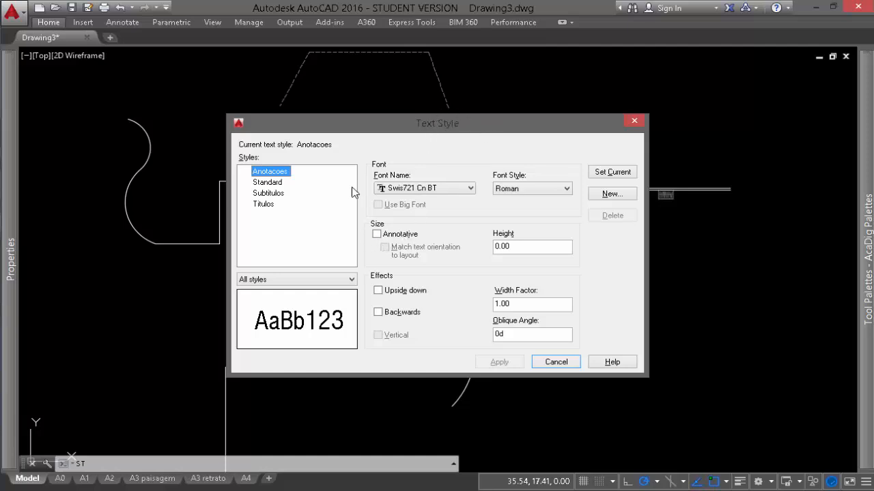
left_click(286, 183)
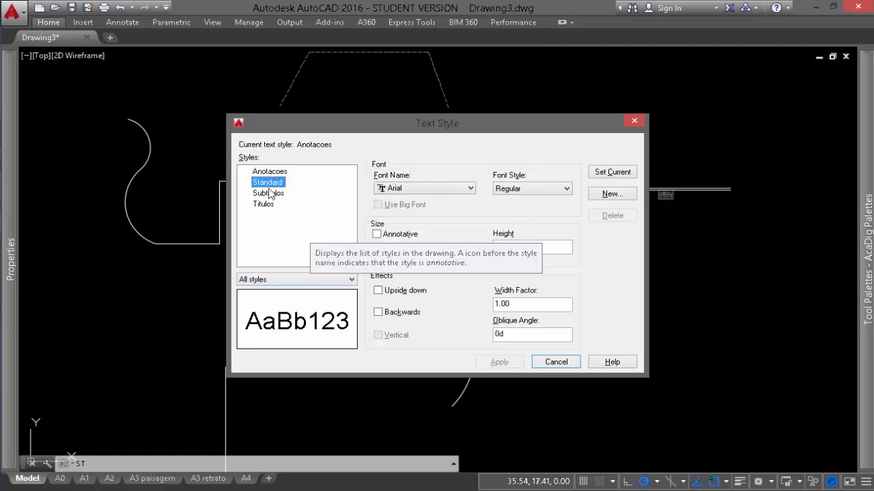
left_click(274, 172)
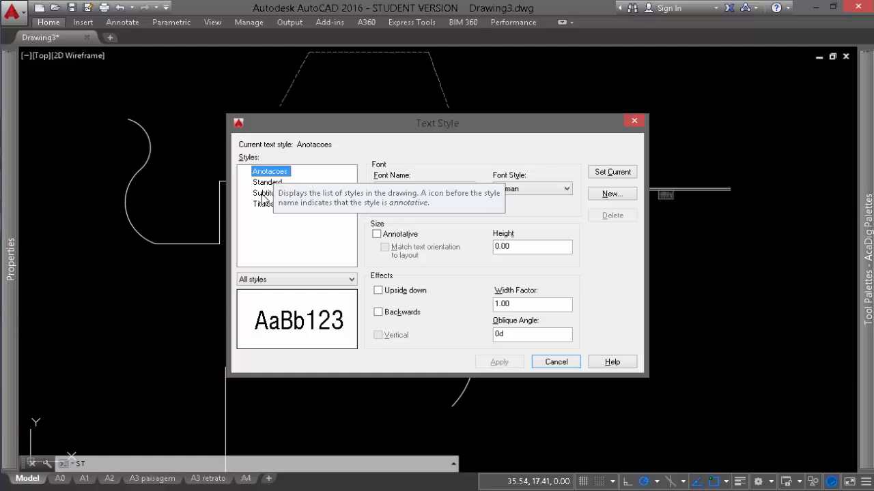
left_click(263, 193)
left_click(264, 204)
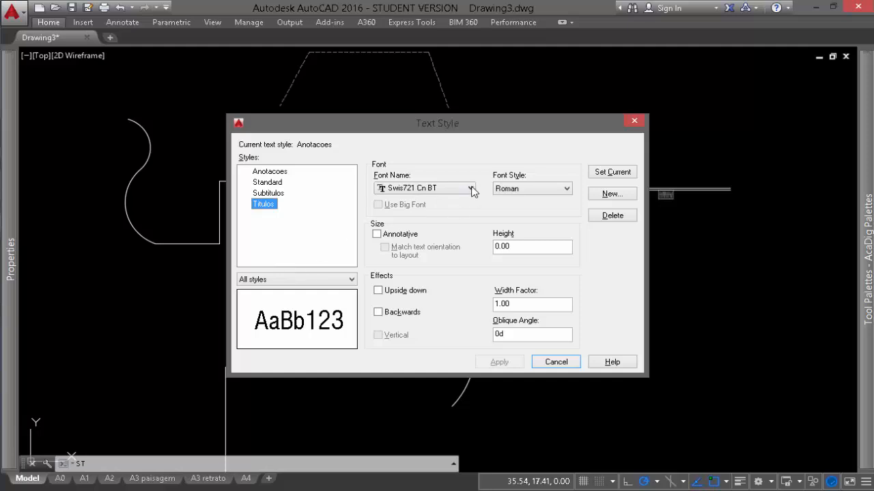
left_click(527, 249)
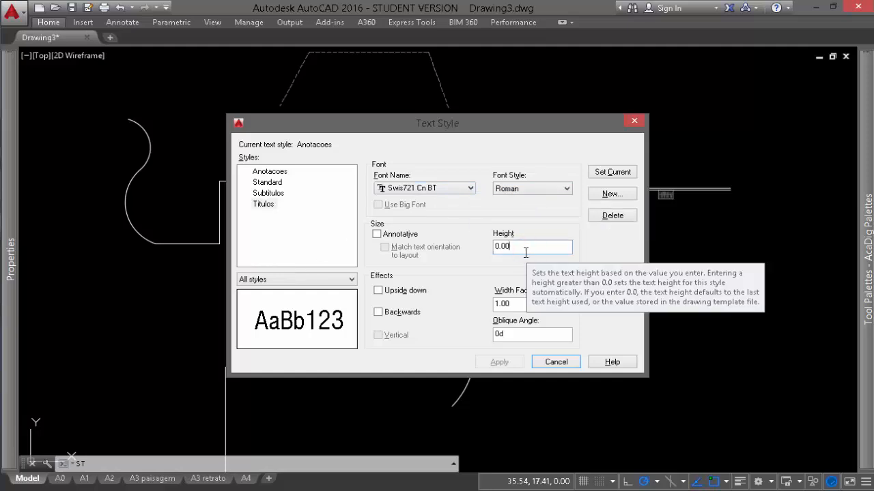
left_click(522, 333)
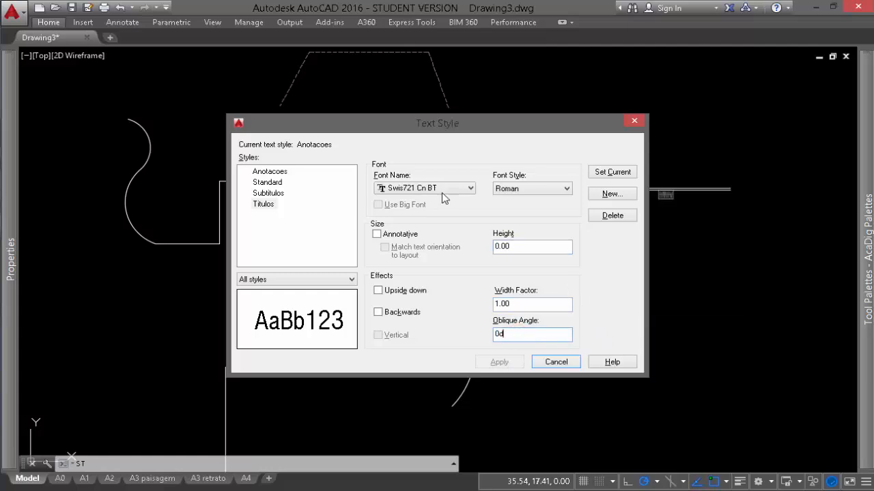
left_click(526, 304)
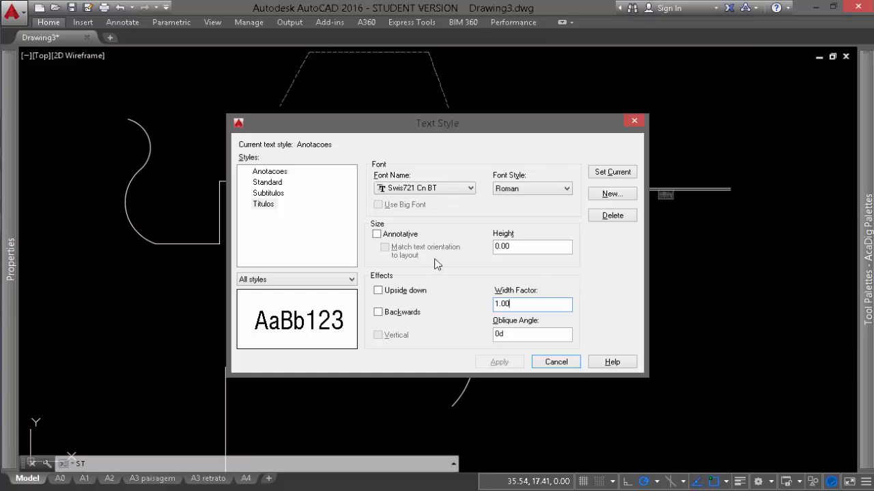
Make Anotacoes the current text style and close the text style settings
left_click(267, 171)
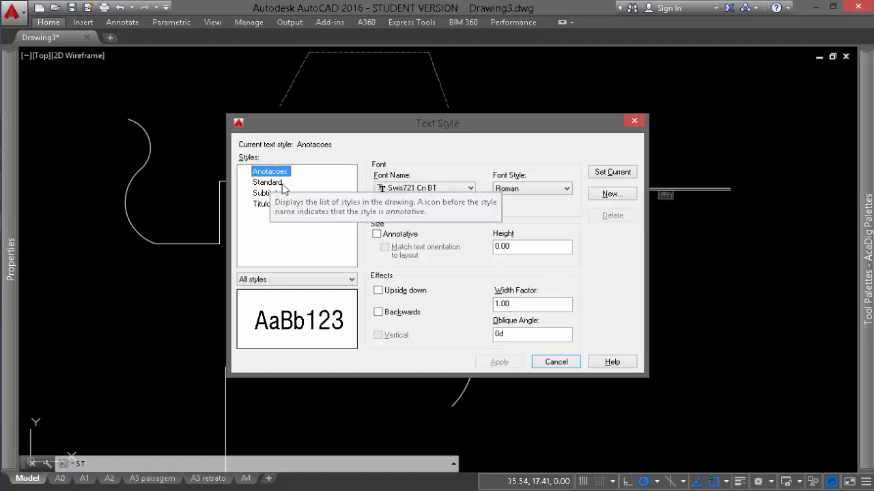
left_click(617, 176)
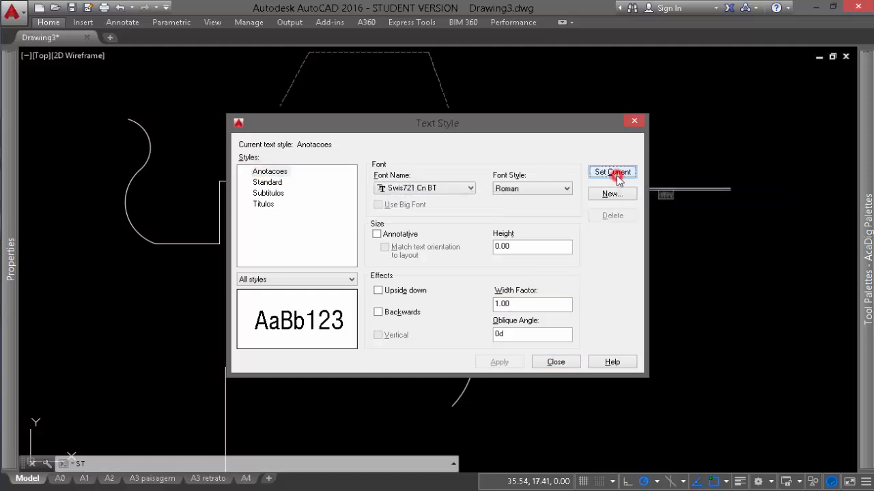
left_click(554, 362)
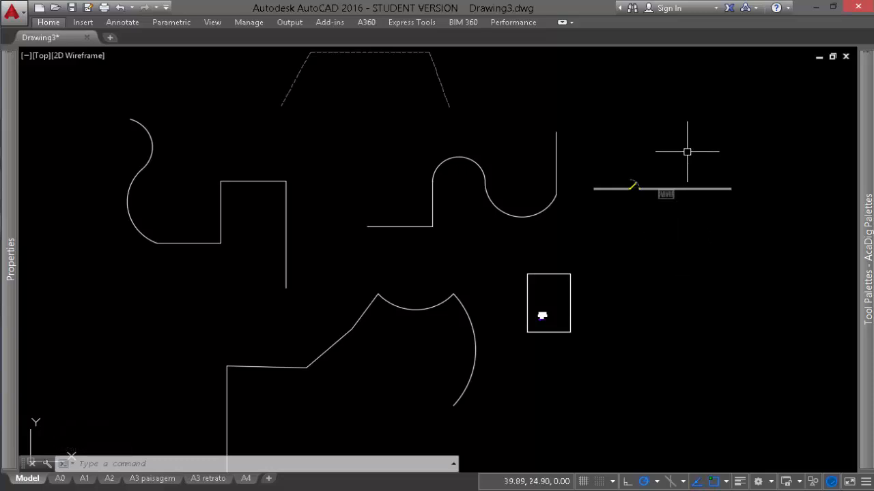
Create a multiline text object below the wall with the door, containing "teste" on three separate lines
type("t")
key("Return")
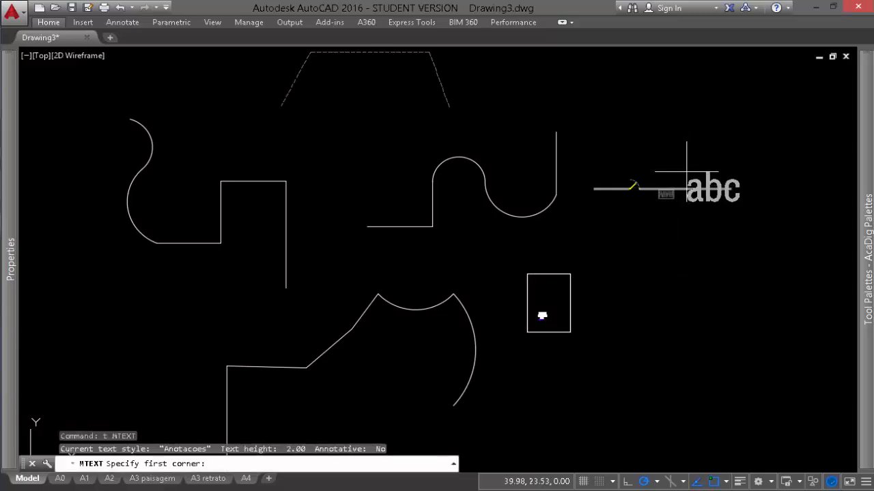
left_click(617, 234)
scroll(624, 286, "down", 2)
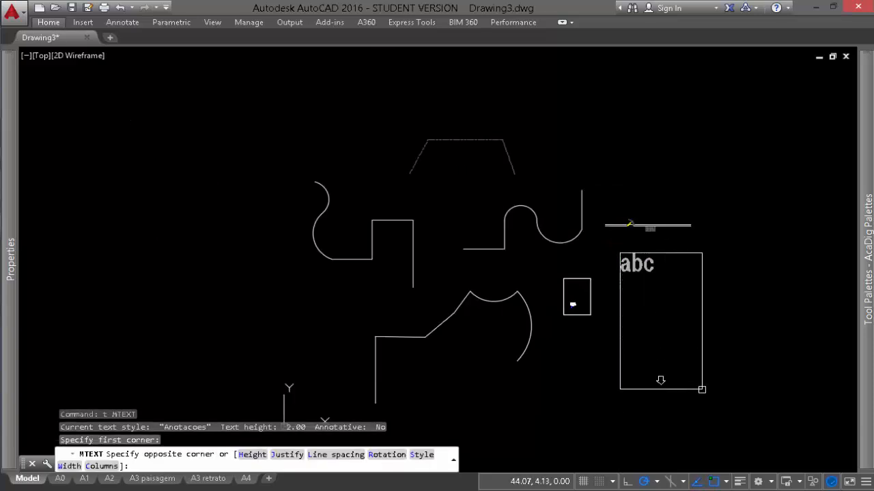
left_click(737, 397)
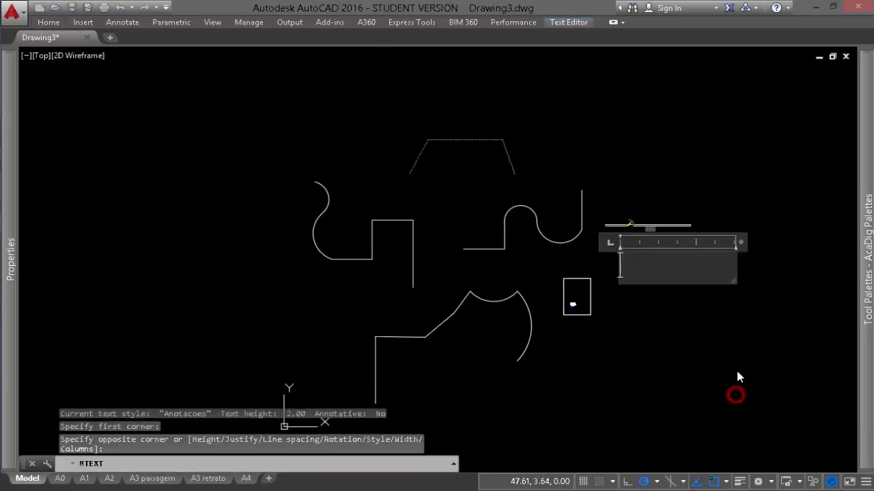
type("teste")
key("Return")
type("teste")
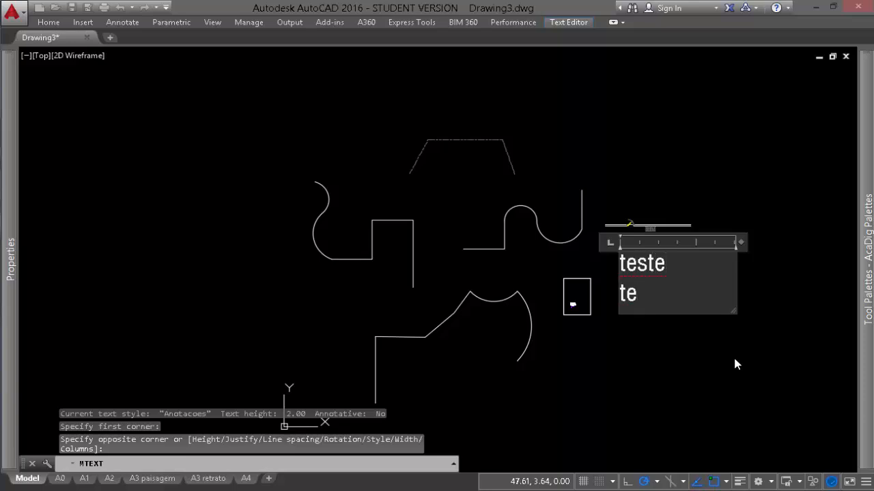
key("Return")
type("teste")
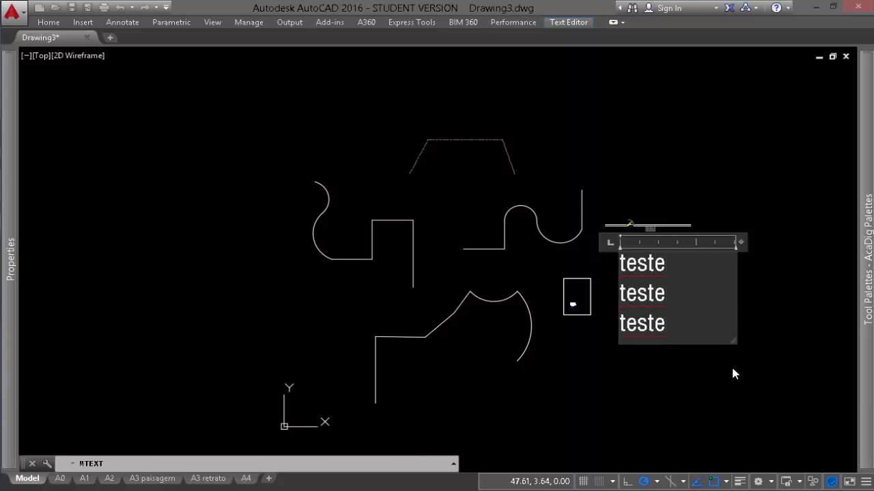
left_click(732, 364)
Shorten the multiline text's column height so that its last line flows into a second column
left_click(652, 324)
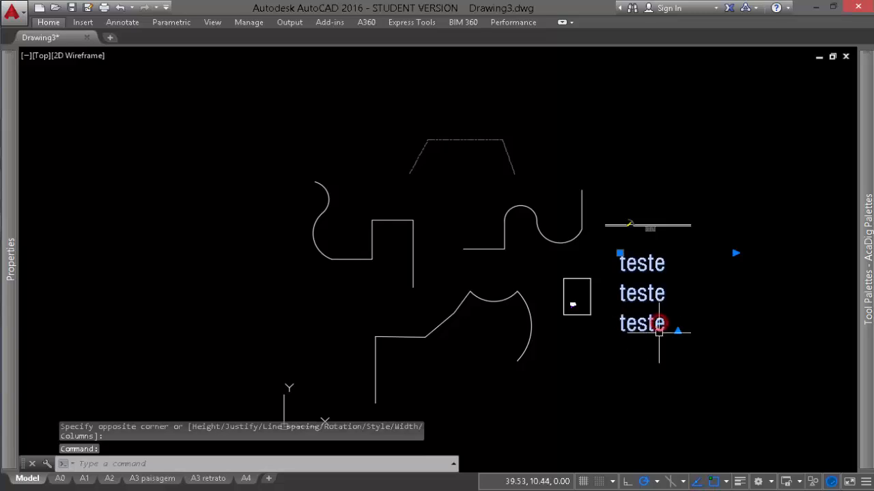
left_click(677, 331)
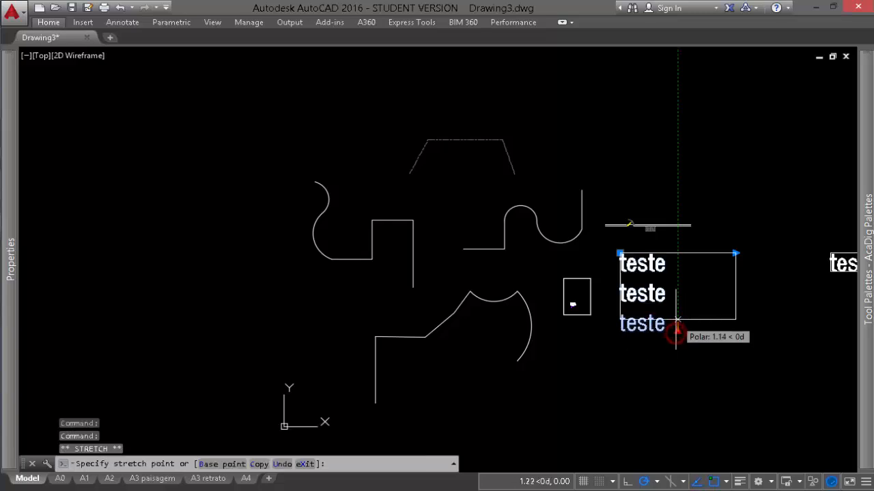
left_click(678, 302)
middle_click_drag(737, 273, 519, 299)
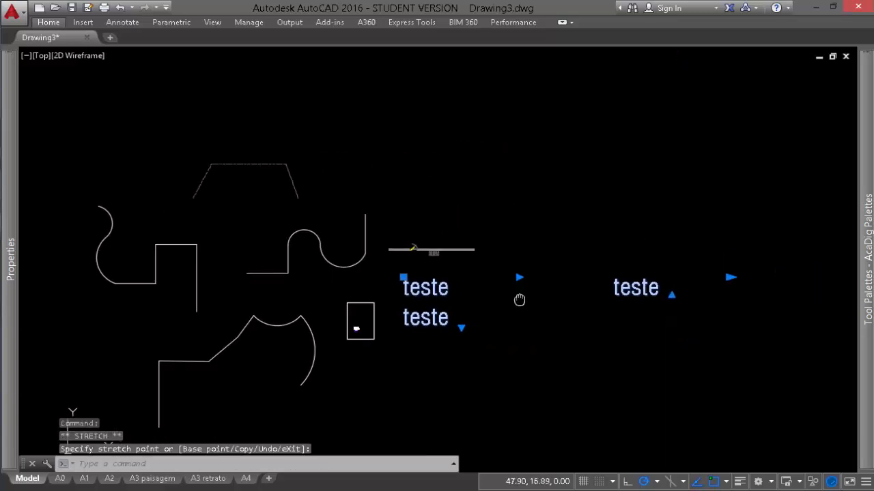
Stretch the multiline text's column height down to hold all three lines in one column, and clear the selection
left_click(461, 328)
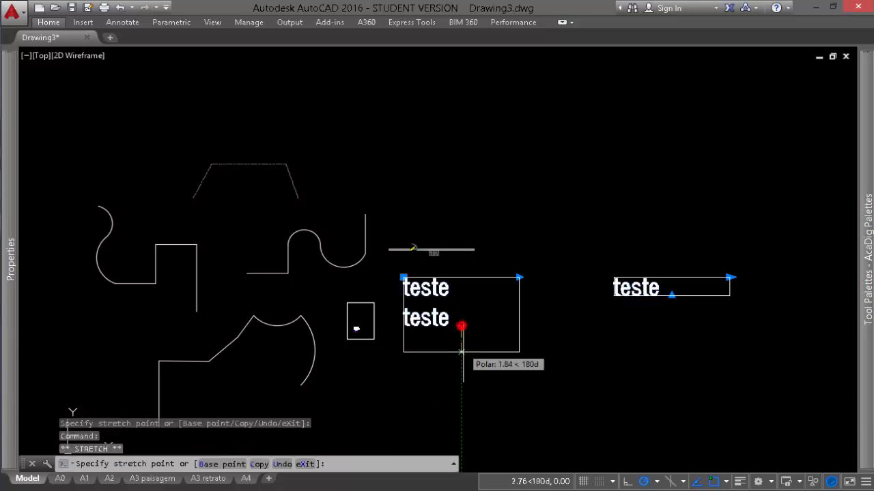
left_click(461, 372)
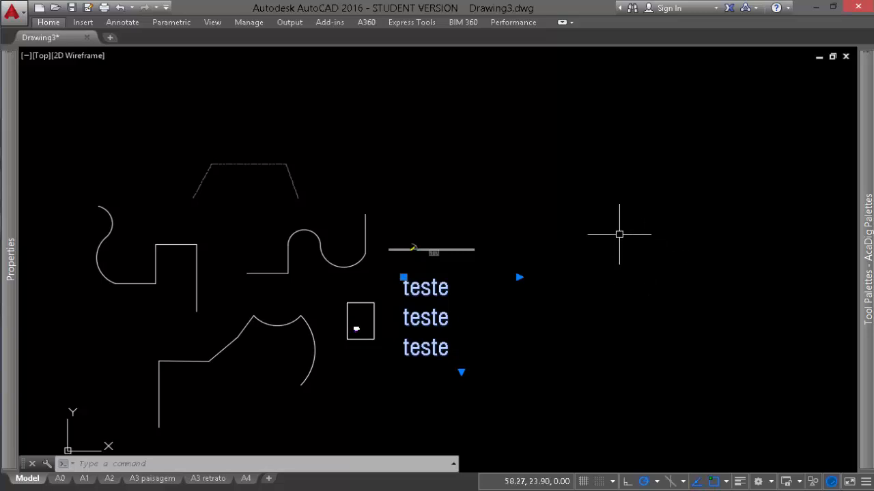
middle_click_drag(663, 214, 624, 177)
key("Escape")
key("Escape")
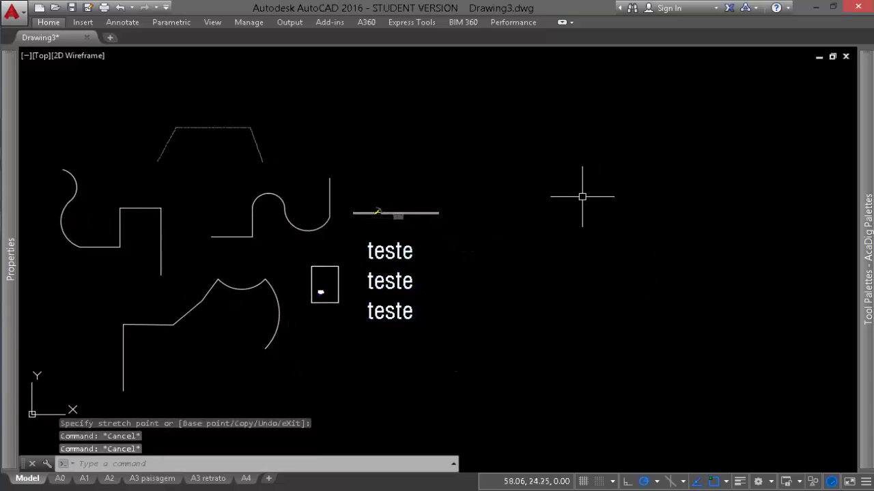
Add single-line text beside the multiline text, height 2.00 and rotation 90d, with "teste" on three consecutive lines
type("dt")
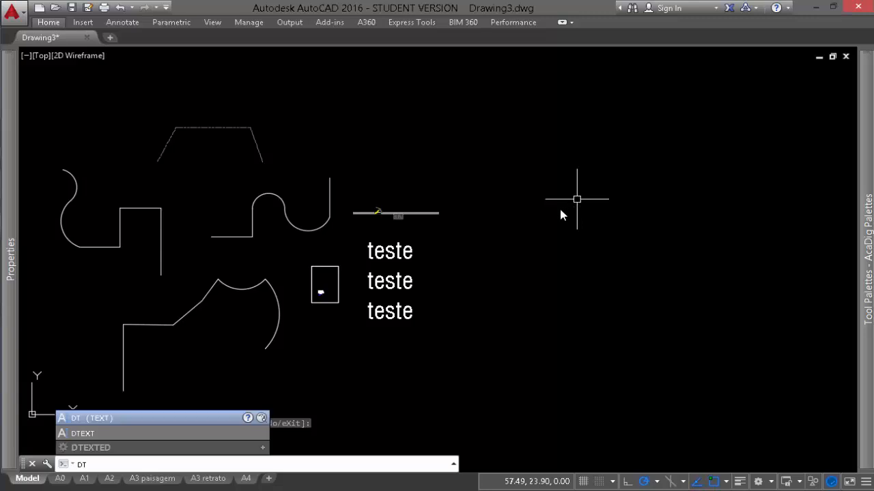
key("Return")
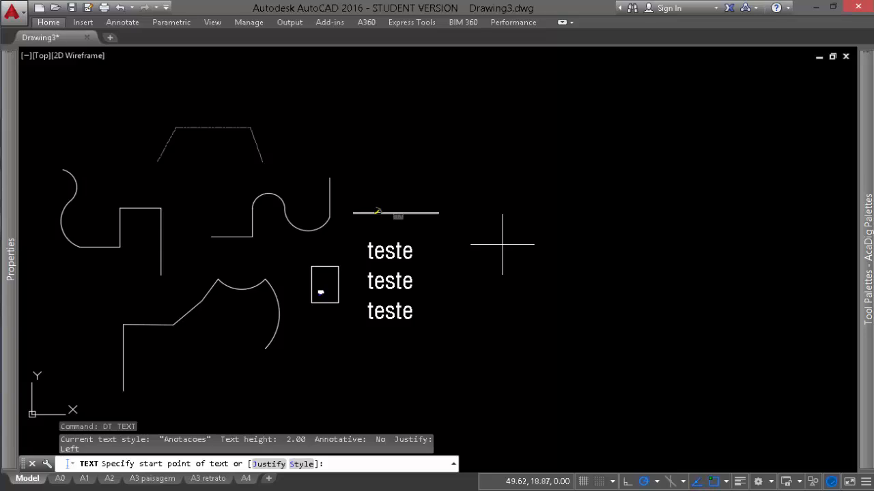
scroll(502, 244, "up", 2)
left_click(549, 241)
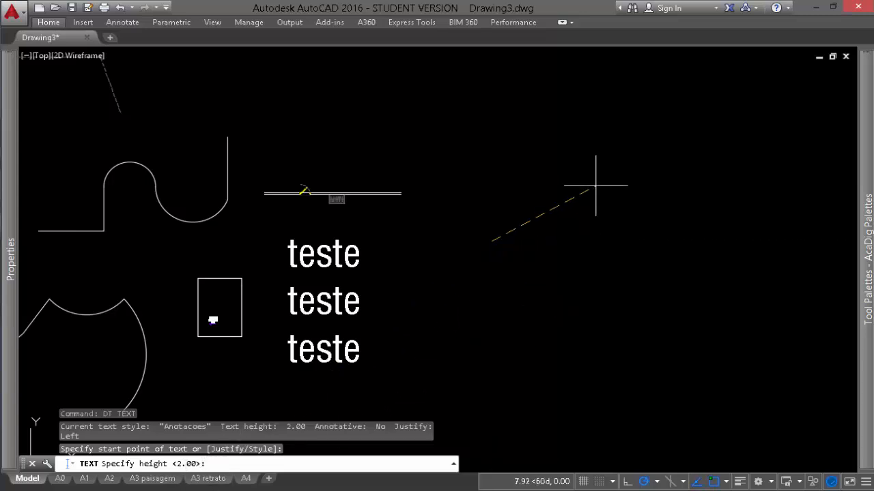
key("Return")
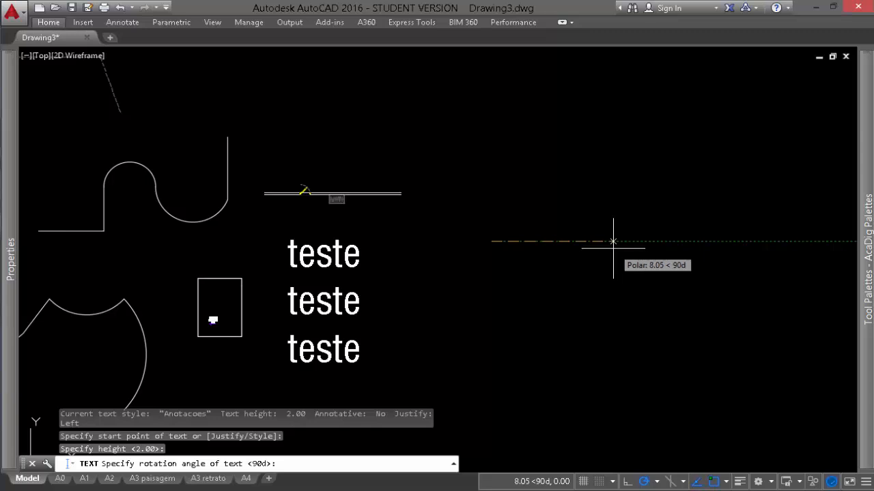
left_click(613, 241)
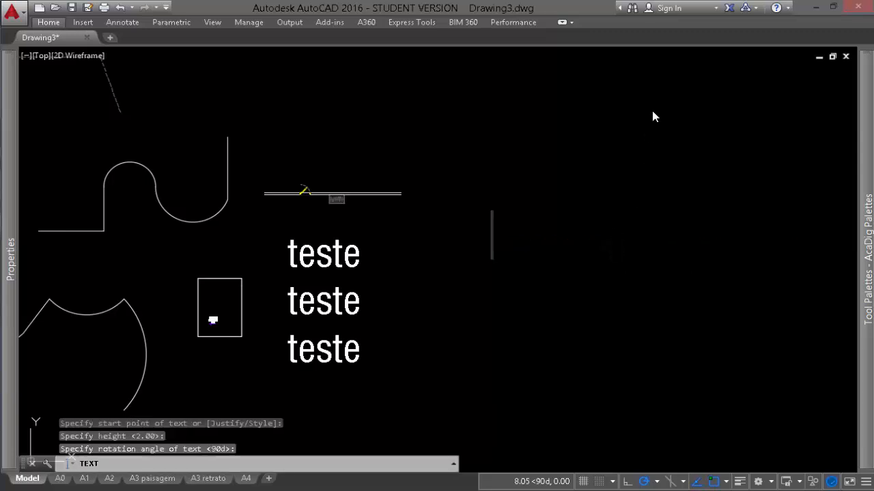
type("teste")
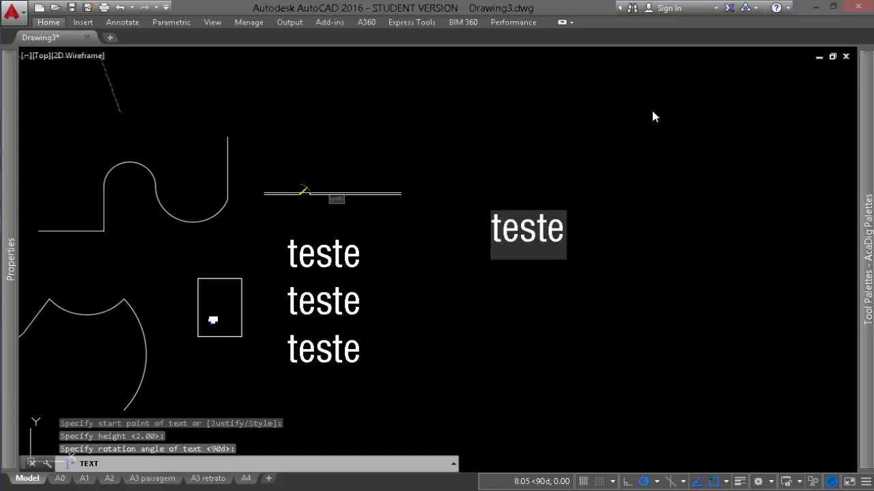
key("Return")
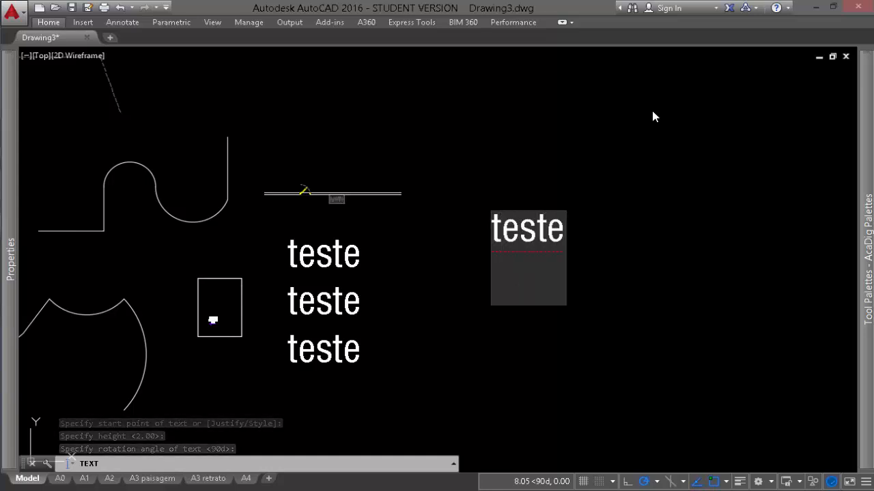
type("teste")
type("este")
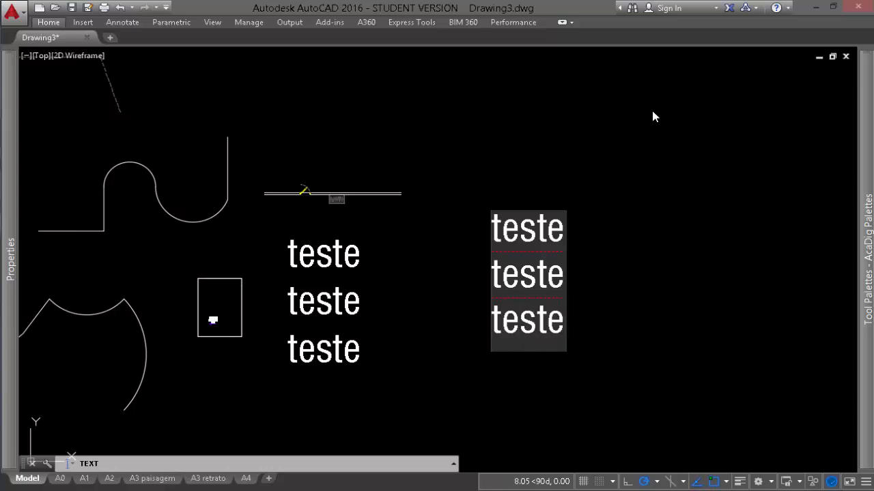
key("Return")
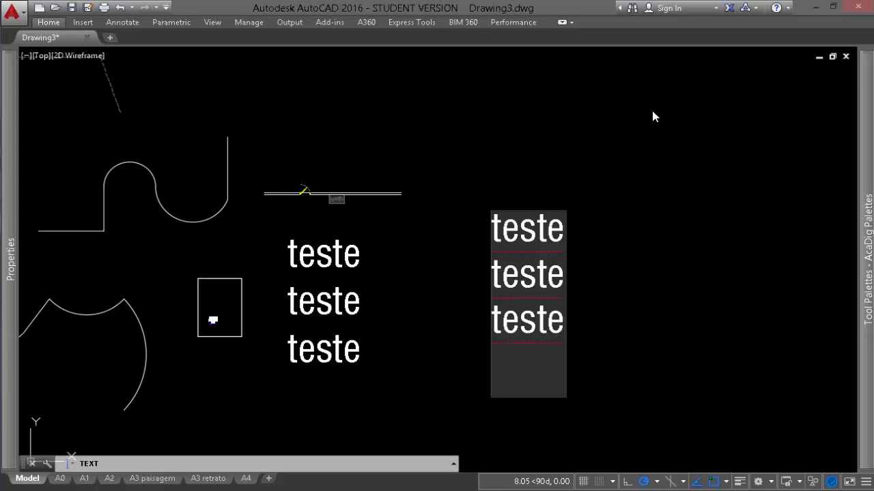
key("Return")
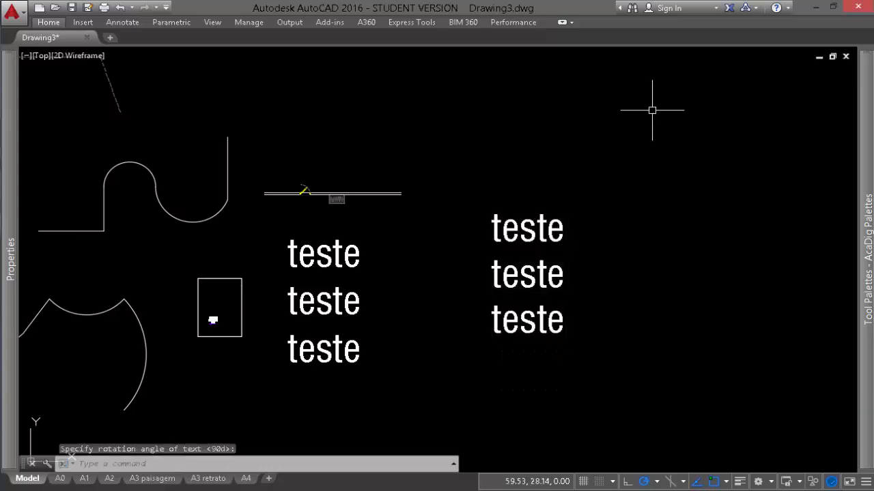
Compare how the multiline text and each of the three single-line texts select, and clear the selection
left_click(349, 303)
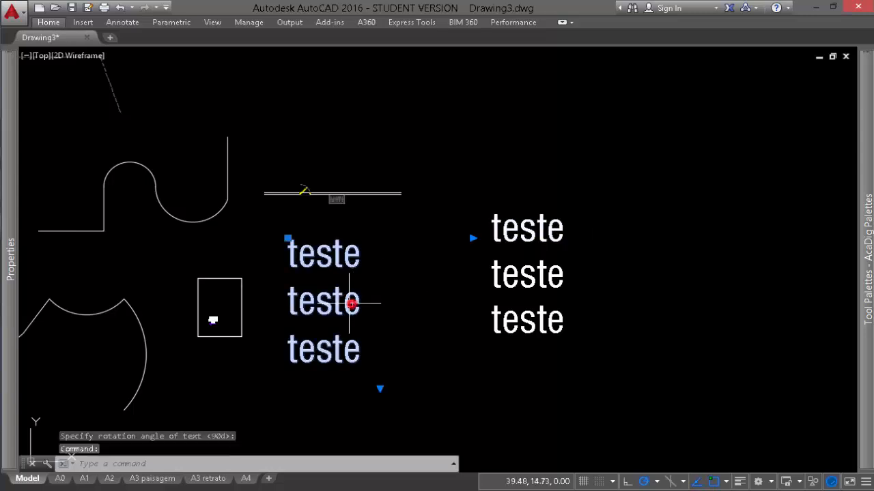
key("Escape")
left_click(512, 221)
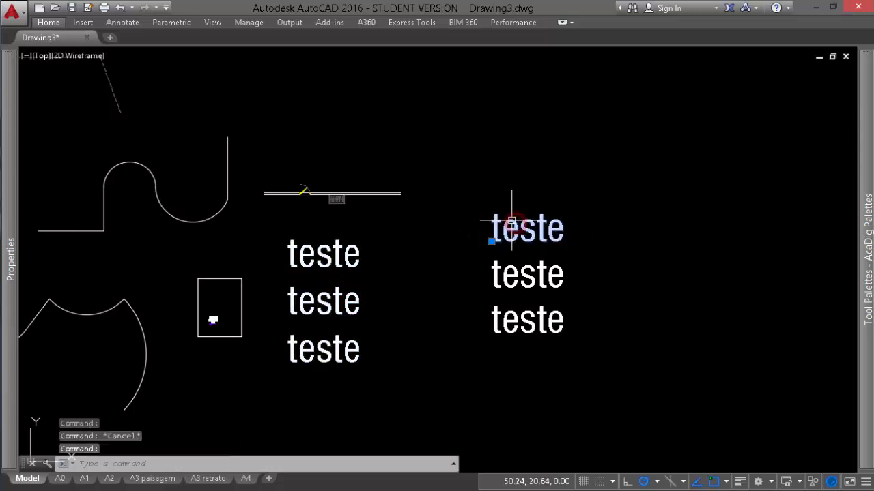
left_click(520, 273)
left_click(511, 316)
key("Escape")
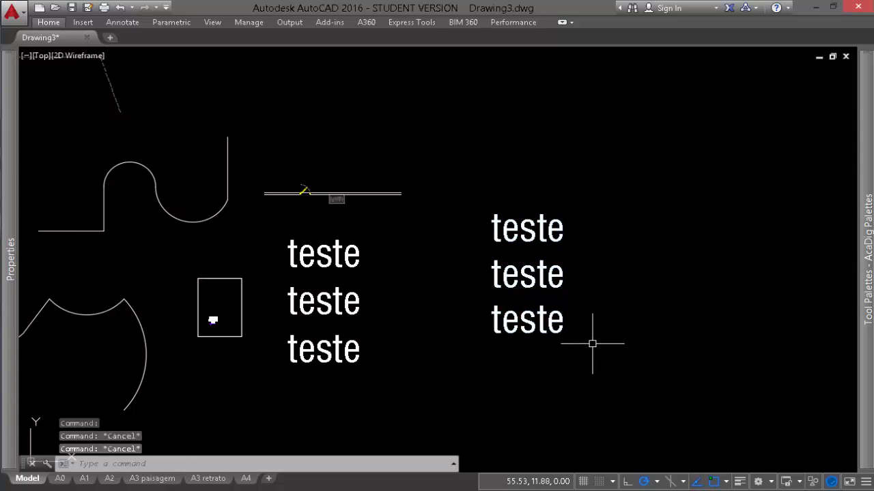
Compare selections by picking the lower two single-line texts, clearing them, and selecting all three single-line texts together with the multiline text
left_click(593, 345)
left_click(512, 285)
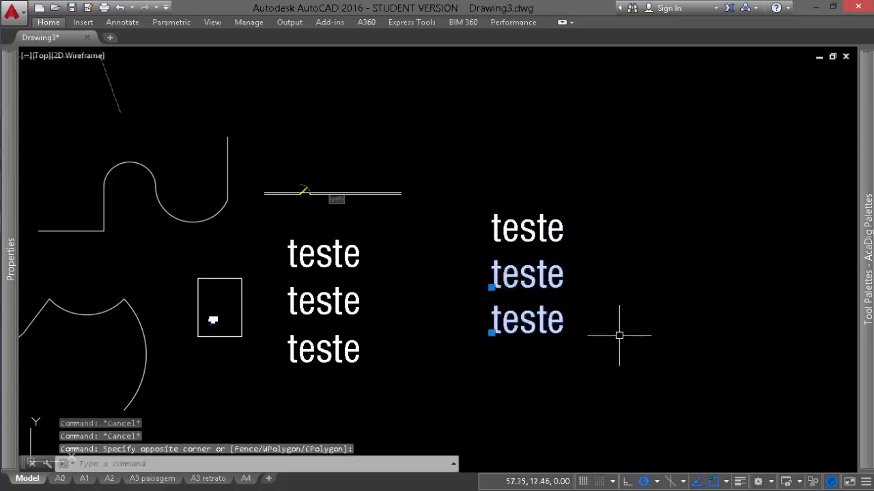
key("Escape")
left_click(580, 353)
left_click(498, 237)
left_click(401, 353)
left_click(339, 311)
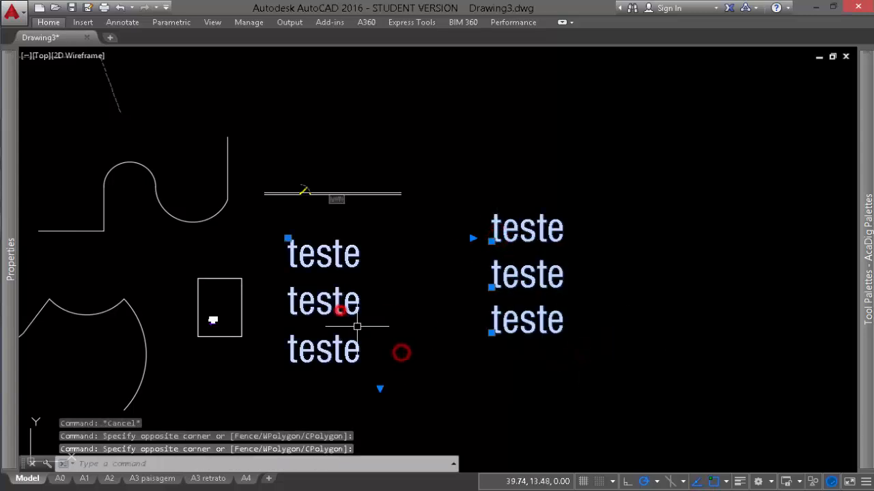
Shorten the multiline text's column height to one line, stretch it back down over all three lines, and clear the selection
scroll(382, 374, "down", 2)
left_click(383, 375)
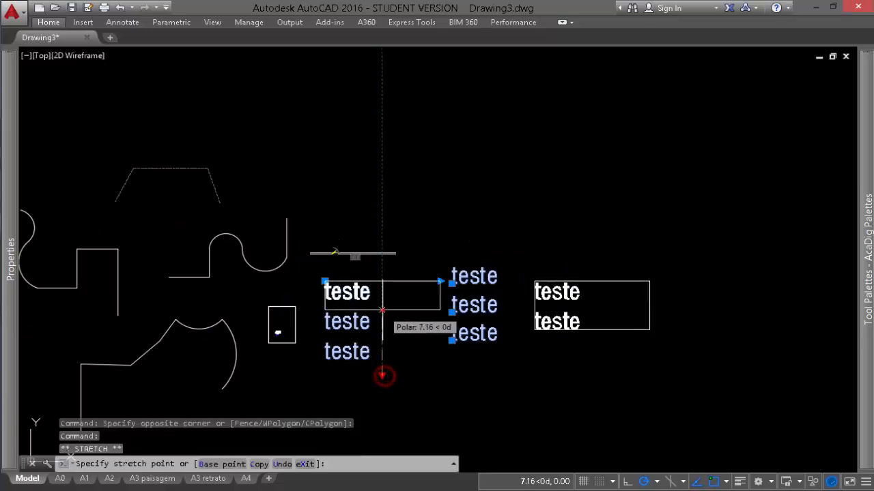
left_click(378, 314)
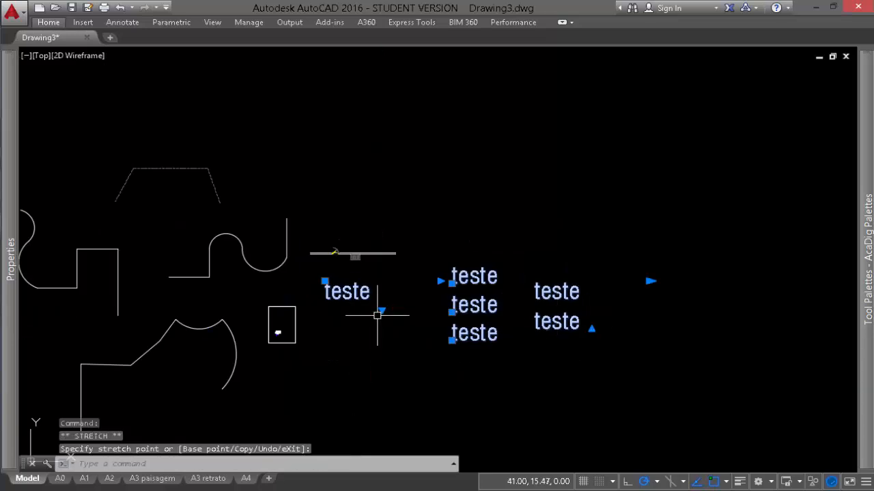
left_click(381, 311)
left_click(393, 384)
key("Escape")
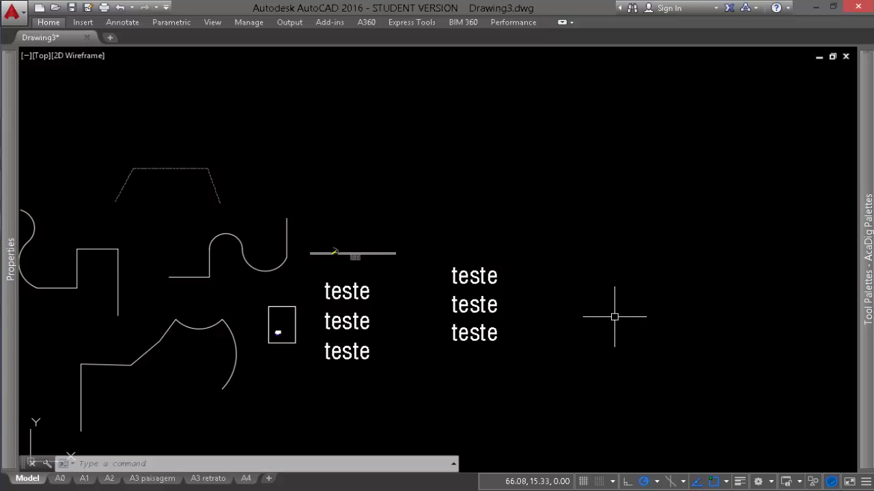
Add single-line text "teste" under the dashed polyline, inside the lower polyline and below the S-curved polyline, using one Text command and the previous settings
type("dt")
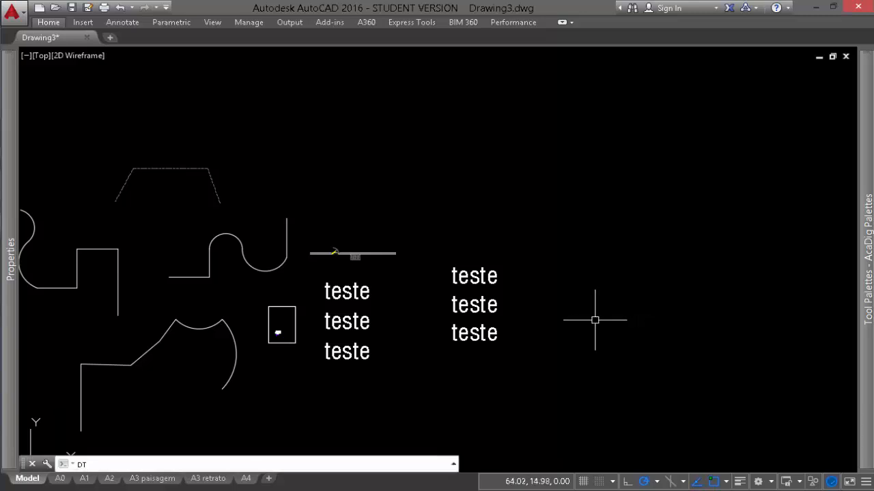
key("Return")
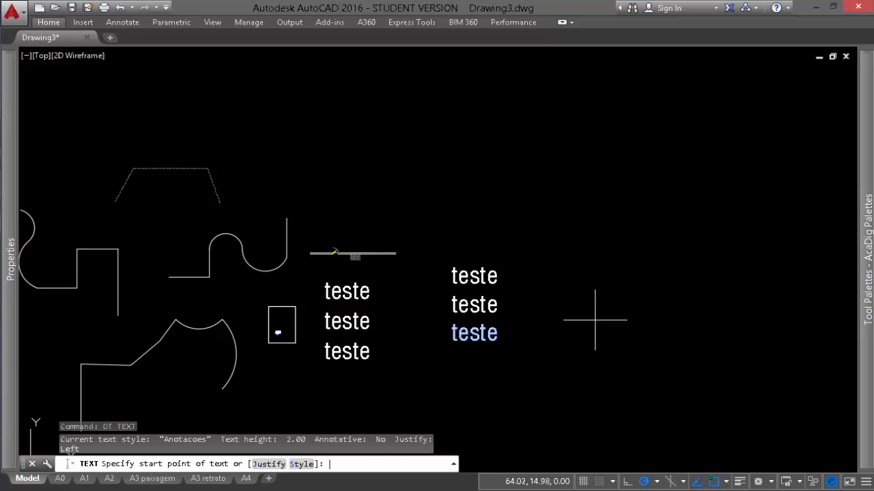
key("Return")
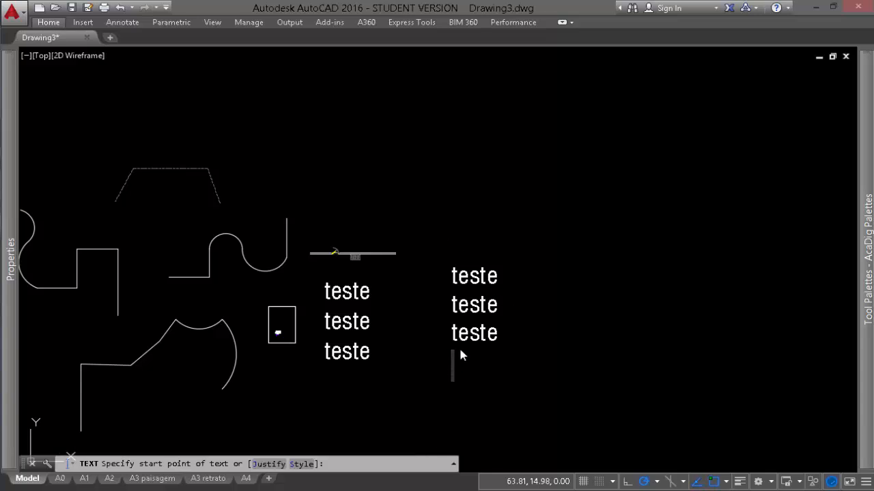
left_click(154, 203)
type("teste")
left_click(98, 401)
type("teste")
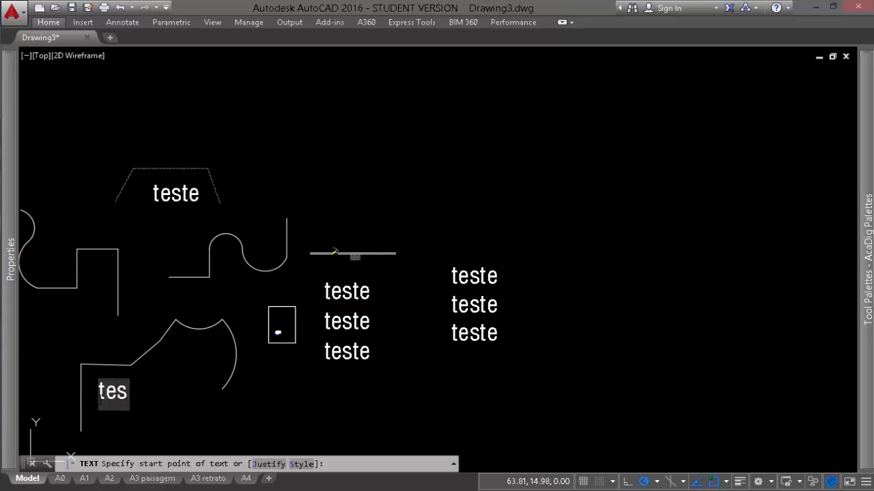
left_click(230, 292)
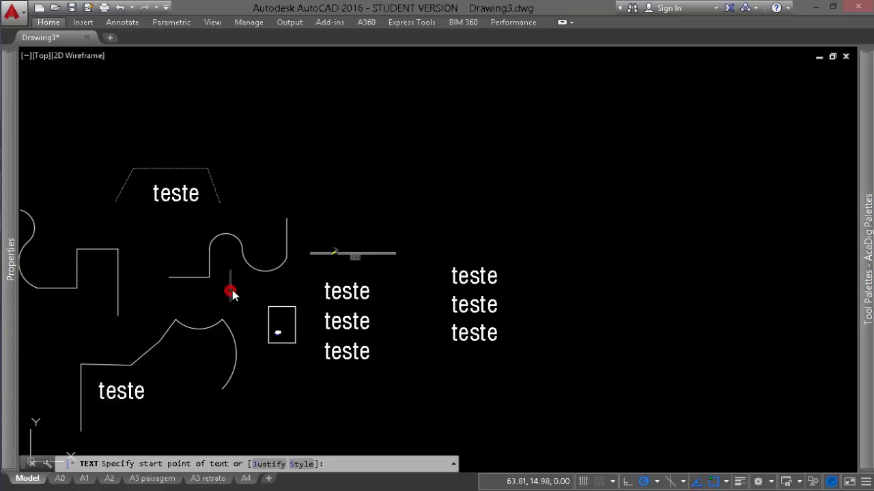
type("teste")
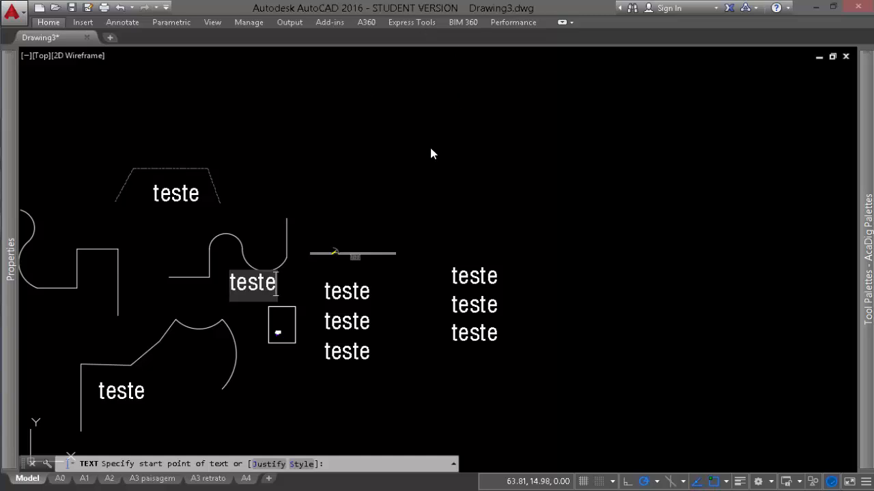
key("Return")
key("Return")
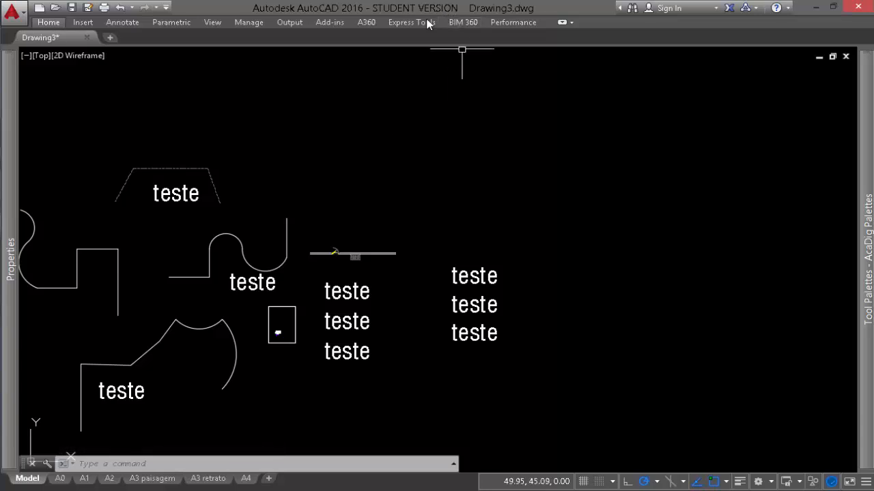
Change the single-line text under the dashed polyline to "texto"
double_click(179, 192)
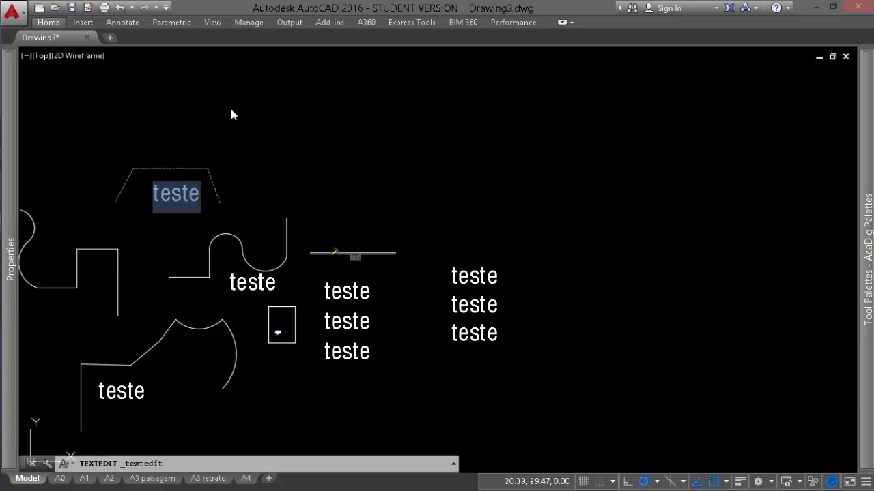
type("texto")
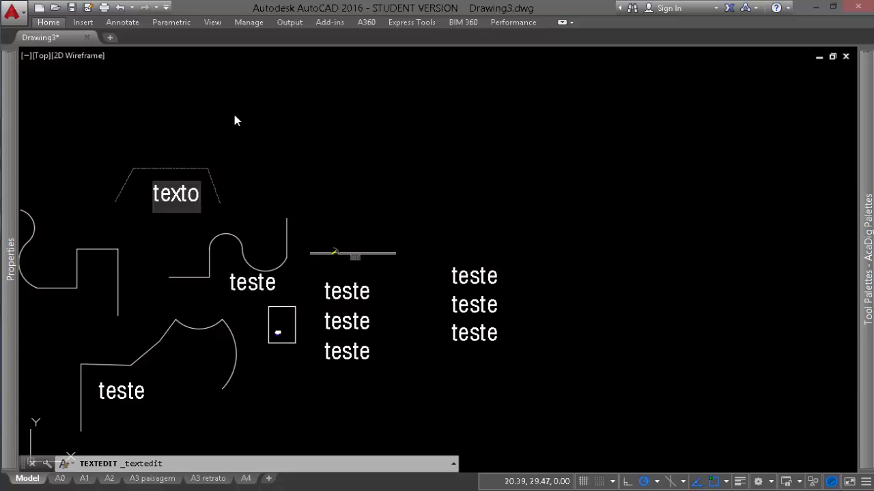
left_click(234, 121)
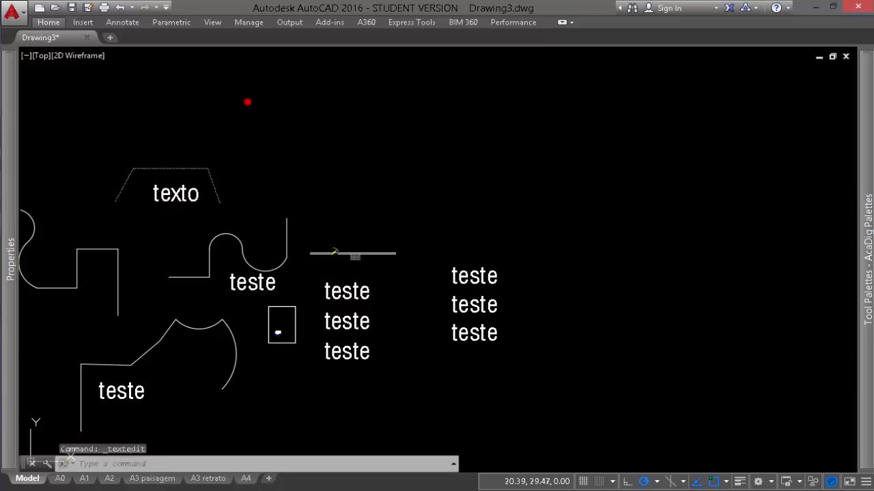
Open the multiline text for editing, highlight its second line, review the available formatting options, and close the editor without changes
double_click(347, 292)
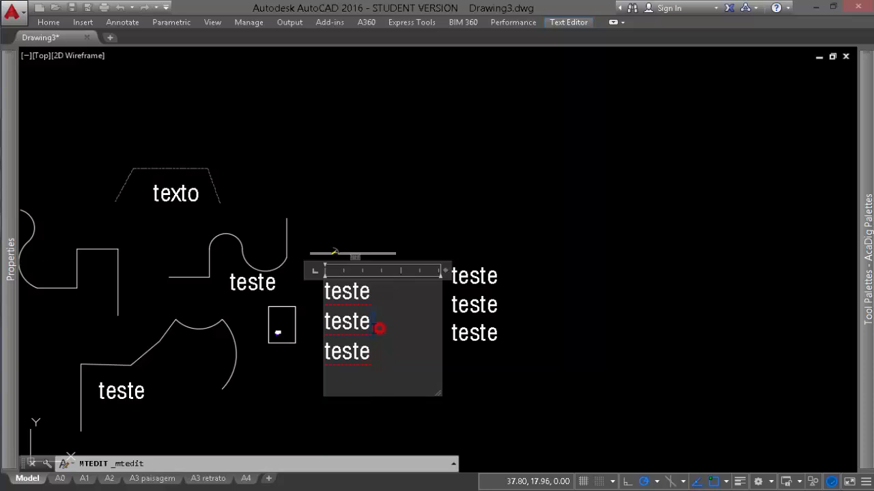
double_click(372, 323)
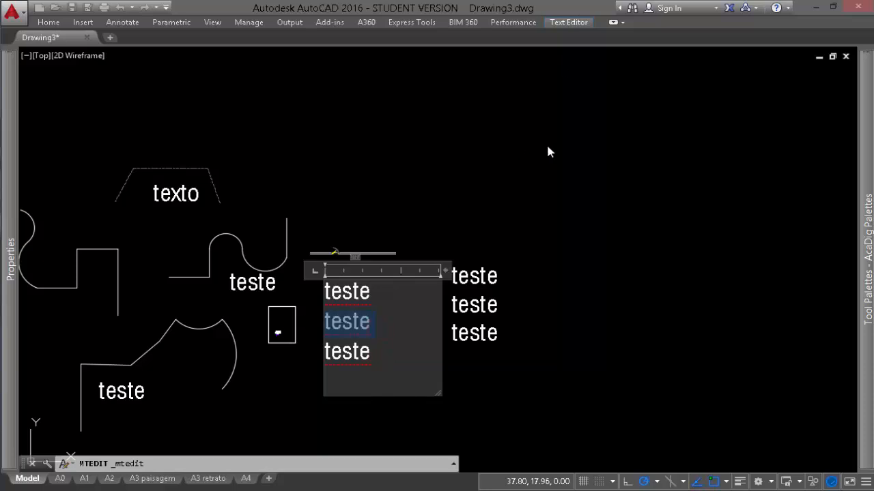
left_click(515, 193)
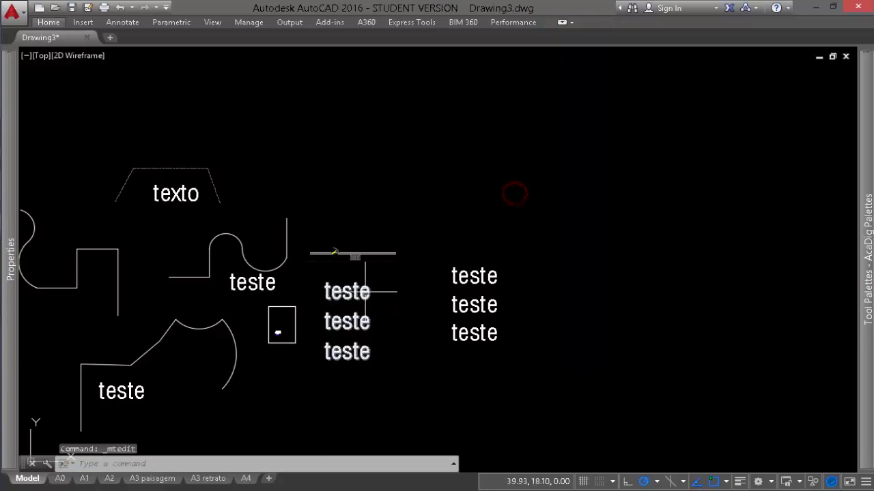
double_click(350, 293)
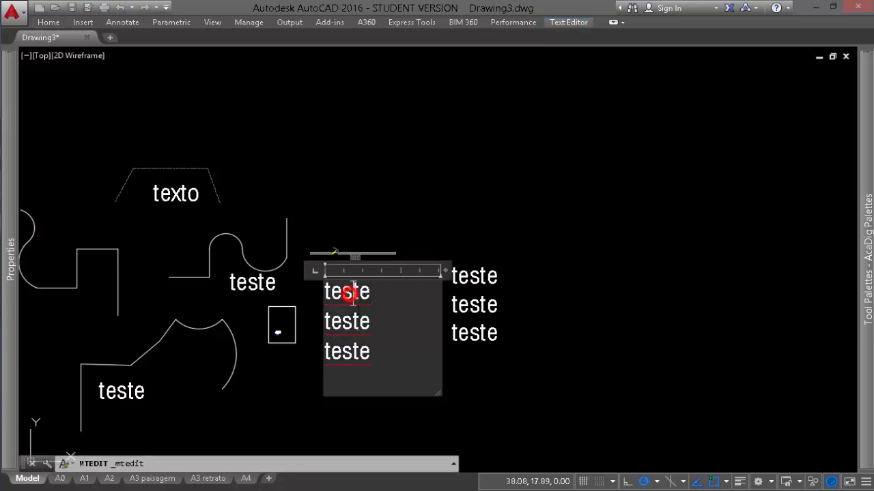
double_click(377, 326)
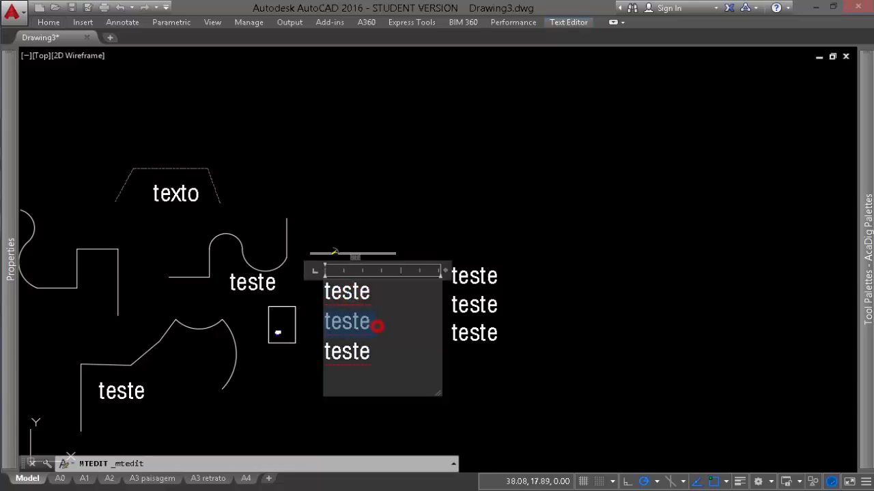
left_click(569, 22)
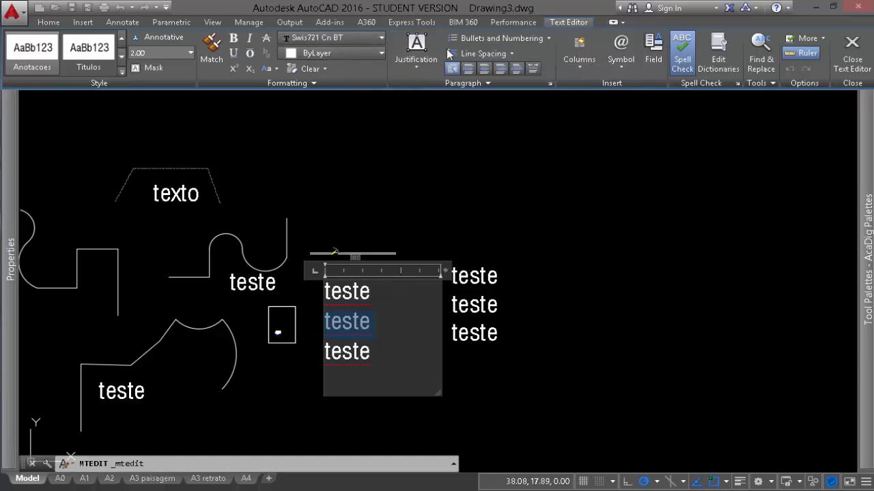
left_click(597, 214)
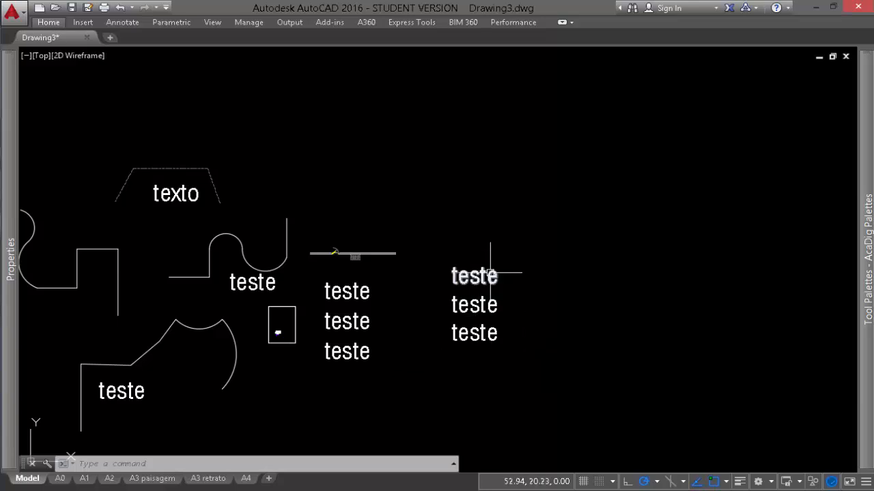
Add the single-line text "Guarda roupas" beside the wardrobe block, with height .1 and the default 90d rotation
middle_click_drag(436, 244, 543, 216)
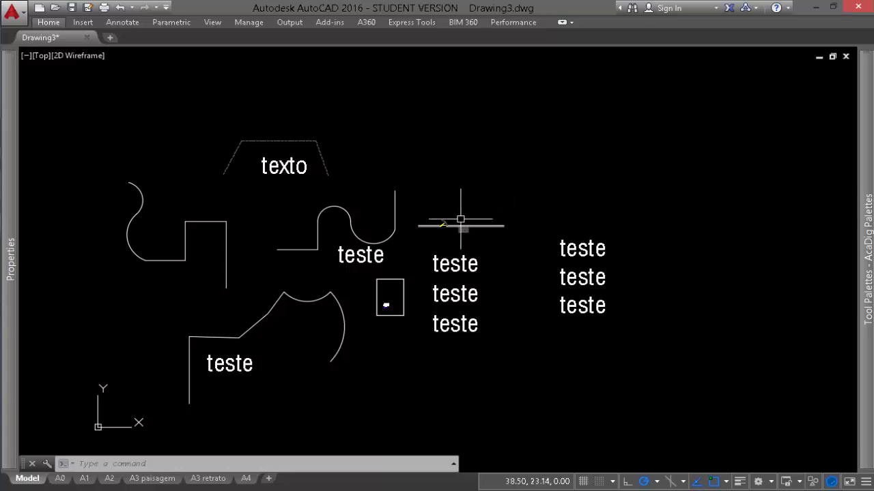
scroll(443, 226, "up", 5)
scroll(540, 260, "up", 3)
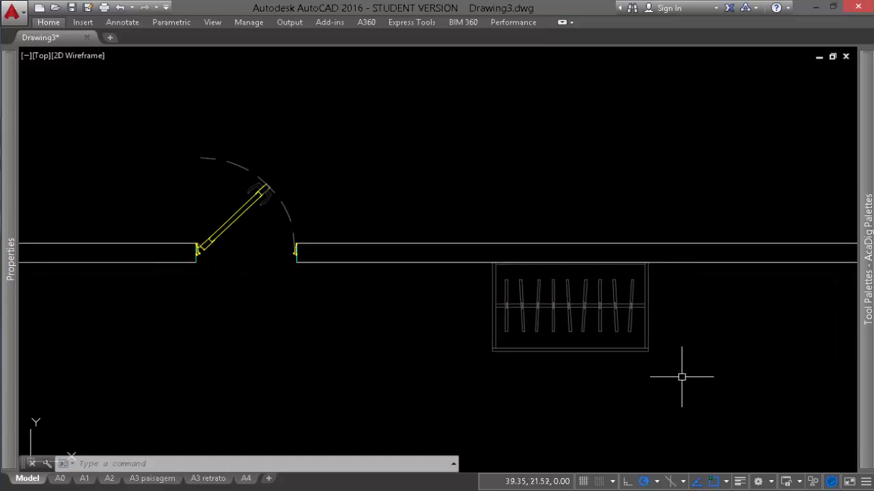
scroll(684, 380, "up", 2)
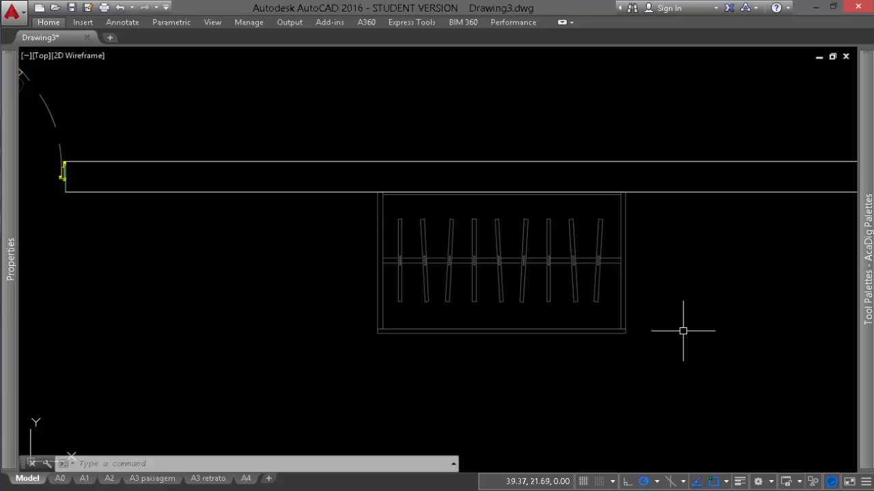
middle_click_drag(683, 331, 667, 287)
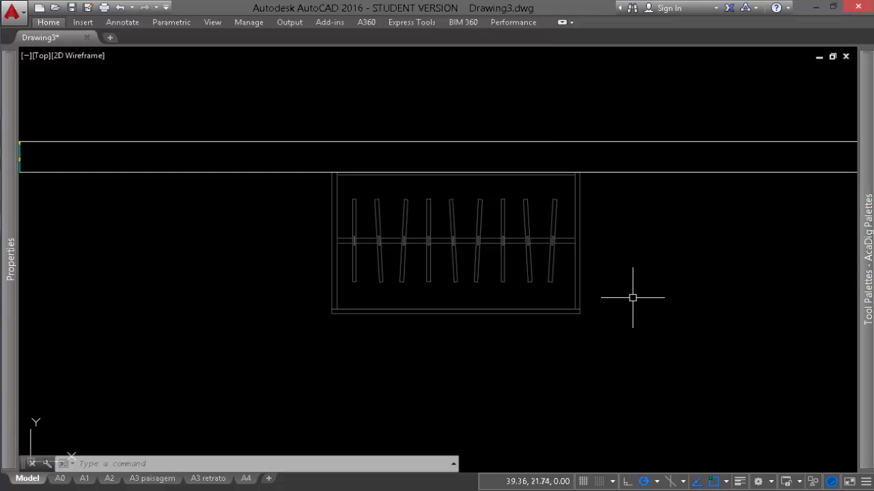
type("dt")
key("Return")
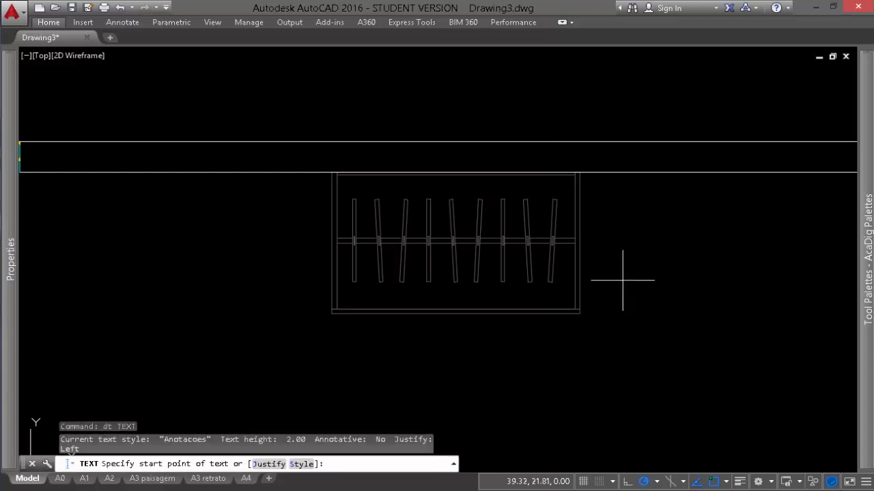
left_click(629, 276)
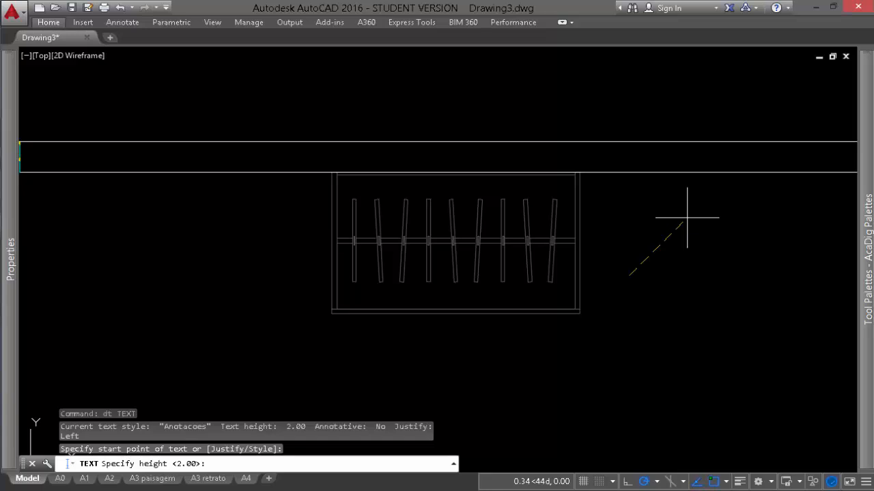
type(".1")
key("Return")
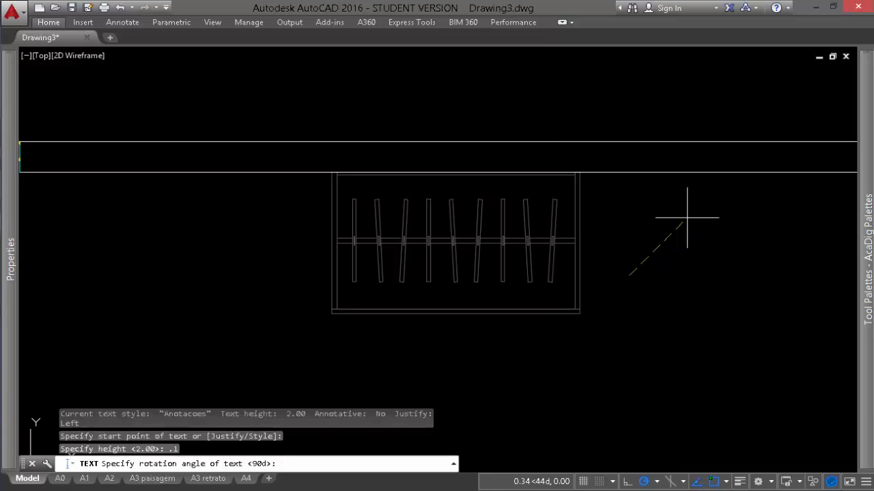
key("Return")
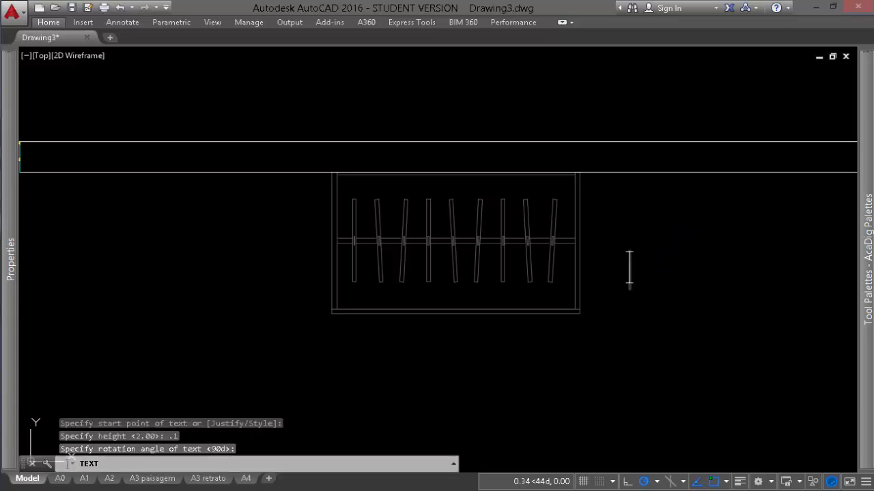
type("Guard")
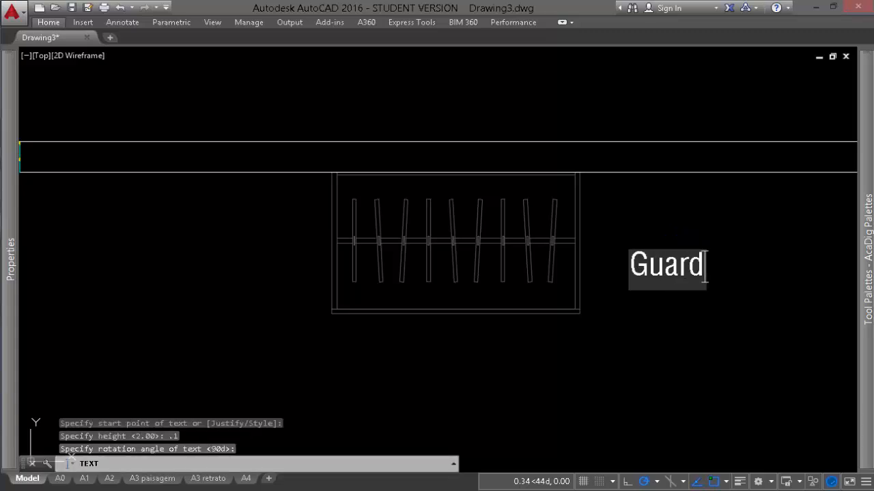
type("a roupas")
key("BackSpace")
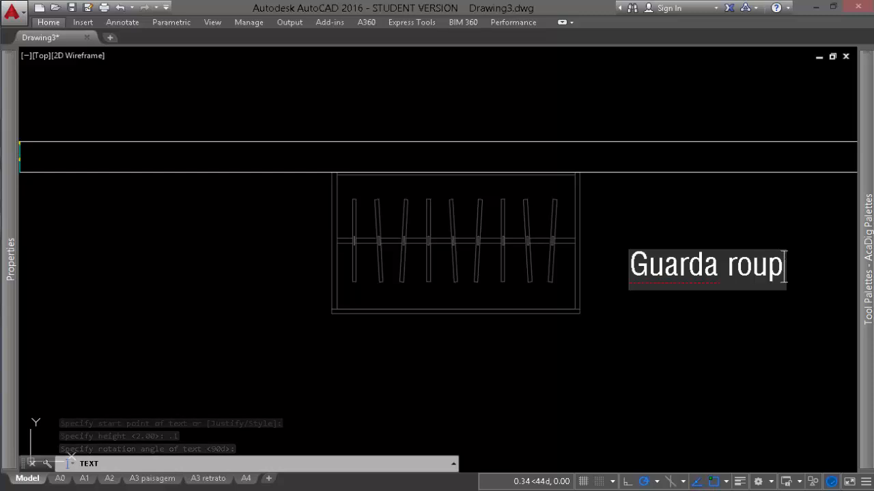
type("as")
key("Return")
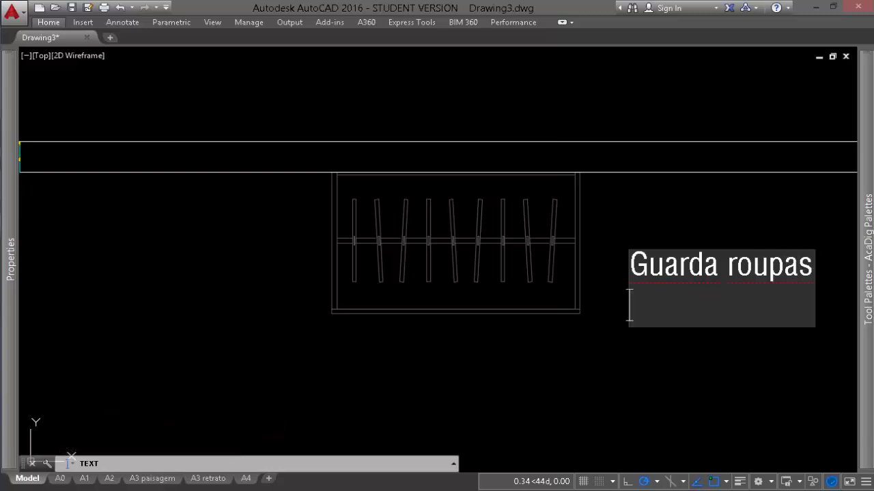
key("Return")
middle_click_drag(730, 290, 629, 307)
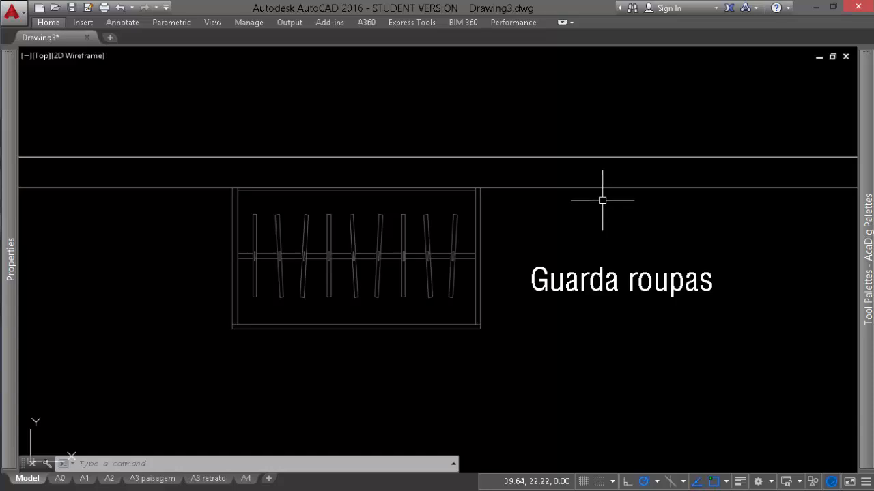
mouse_move(614, 280)
middle_mouse_down()
mouse_move(632, 255)
mouse_move(625, 232)
middle_mouse_up()
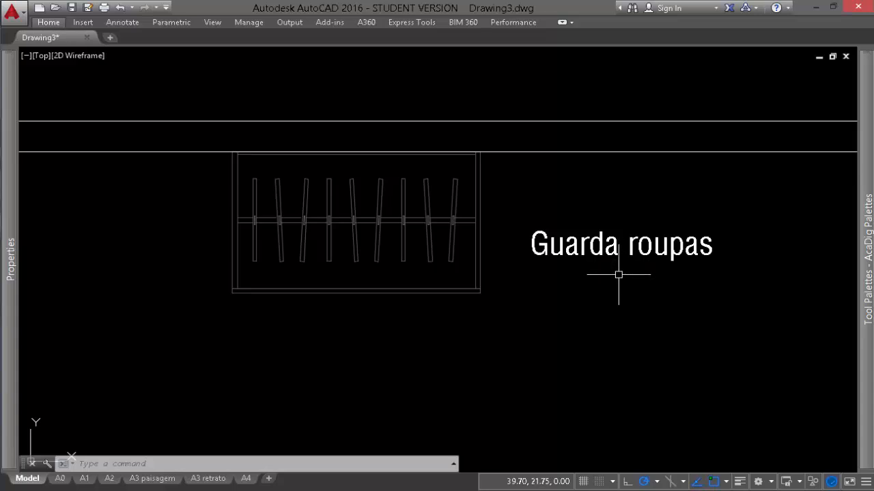
Add the single-line text "Quarto" in the open area below the wardrobe block, with height .14 and the default 90d rotation
scroll(619, 274, "down", 5)
scroll(571, 293, "up", 2)
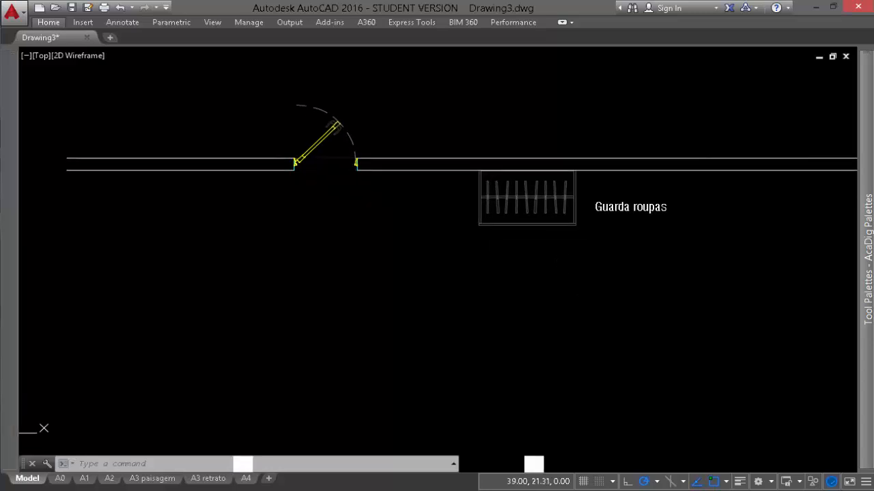
type("dt")
key("Return")
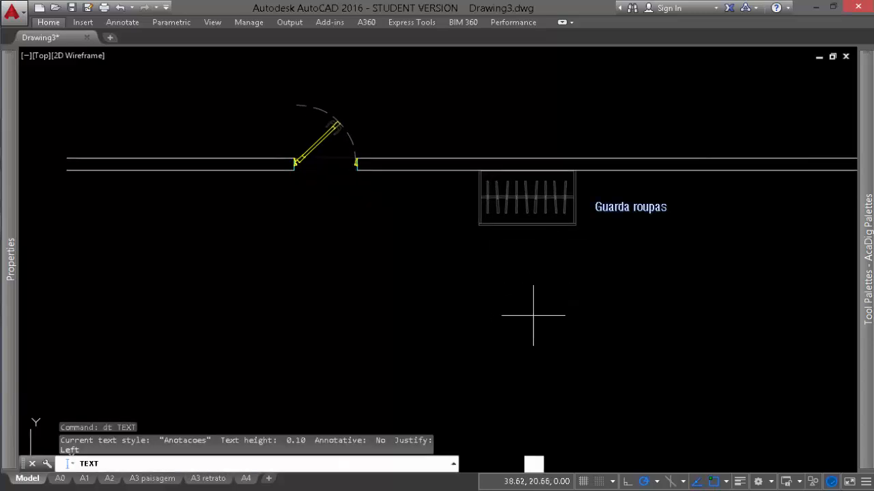
left_click(540, 308)
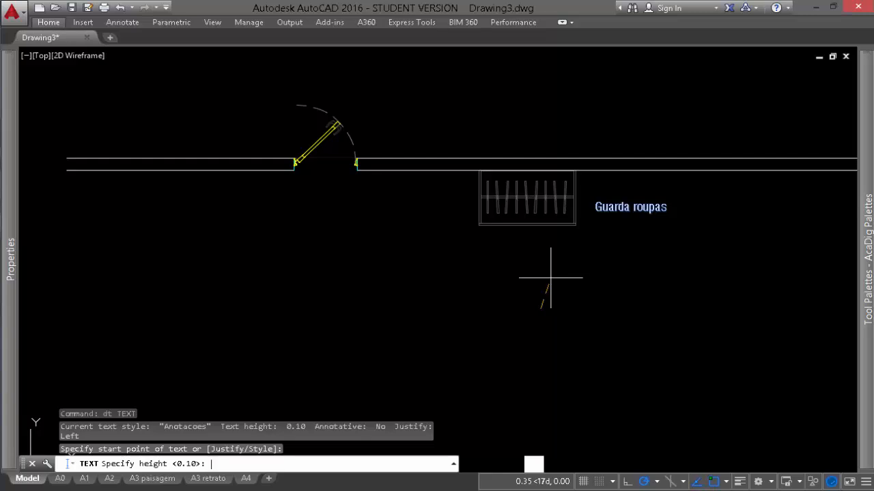
key("Return")
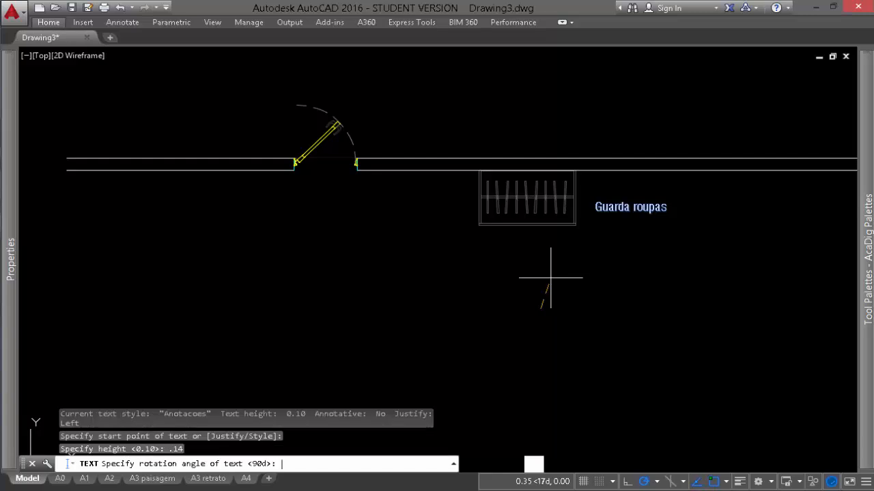
key("Return")
type("Qu")
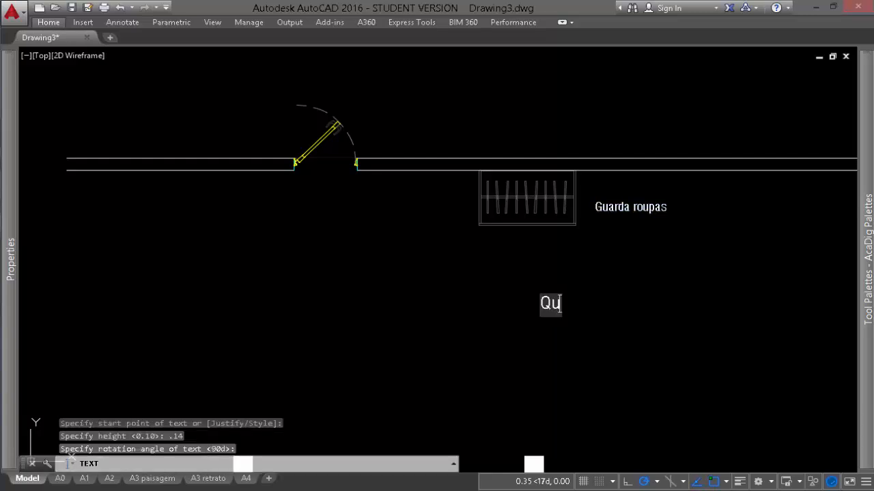
type("arto")
key("Return")
key("Return")
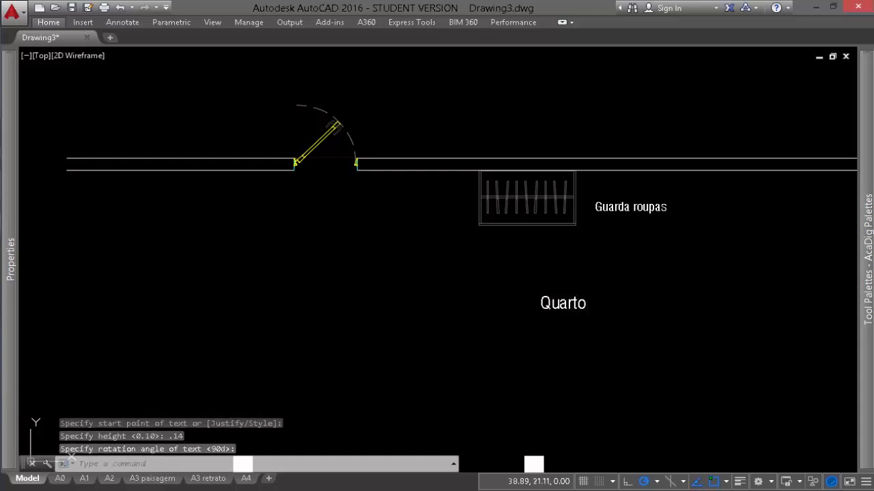
scroll(570, 283, "up", 4)
mouse_move(581, 303)
middle_mouse_down()
mouse_move(478, 337)
mouse_move(517, 385)
mouse_move(629, 248)
middle_mouse_up()
scroll(630, 248, "down", 2)
key("Escape")
key("Escape")
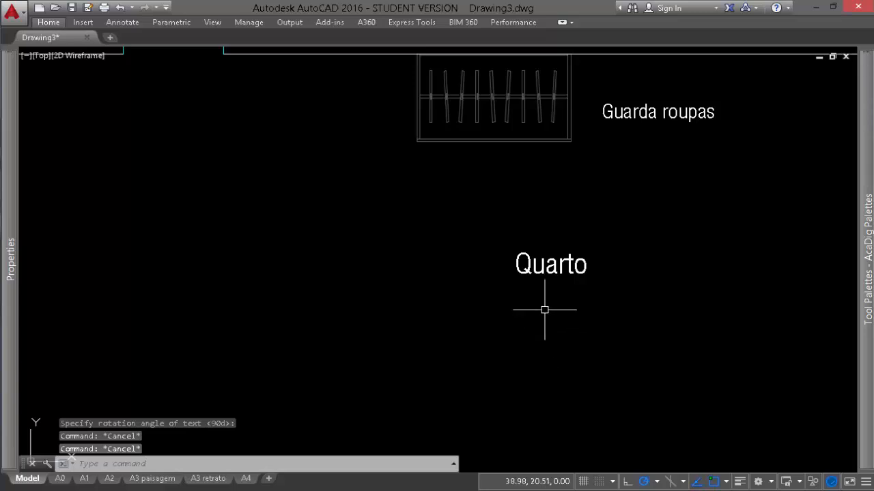
Add the single-line text "A=10m²" directly under the "Quarto" label, with height .12 and the default 90d rotation
key("Return")
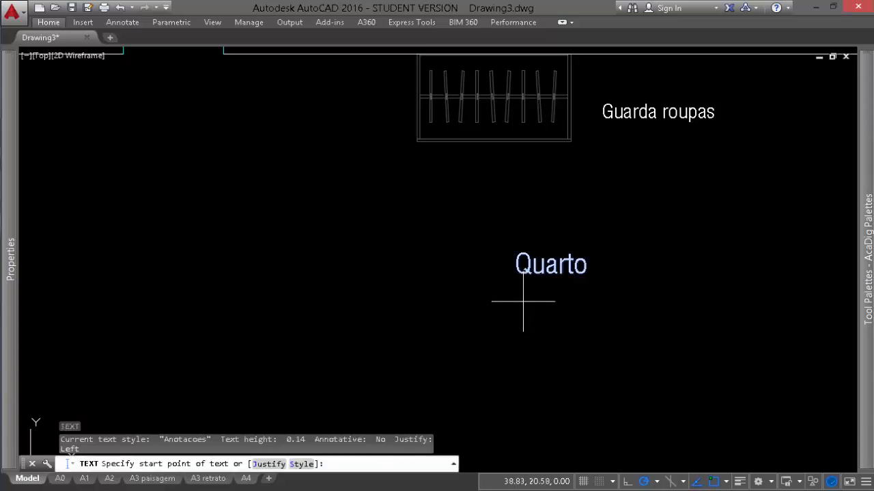
left_click(520, 298)
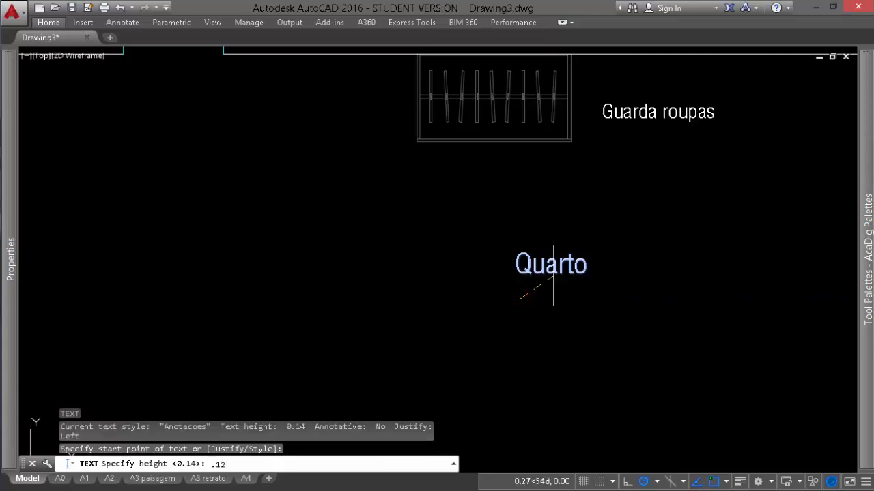
key("Return")
key("Return")
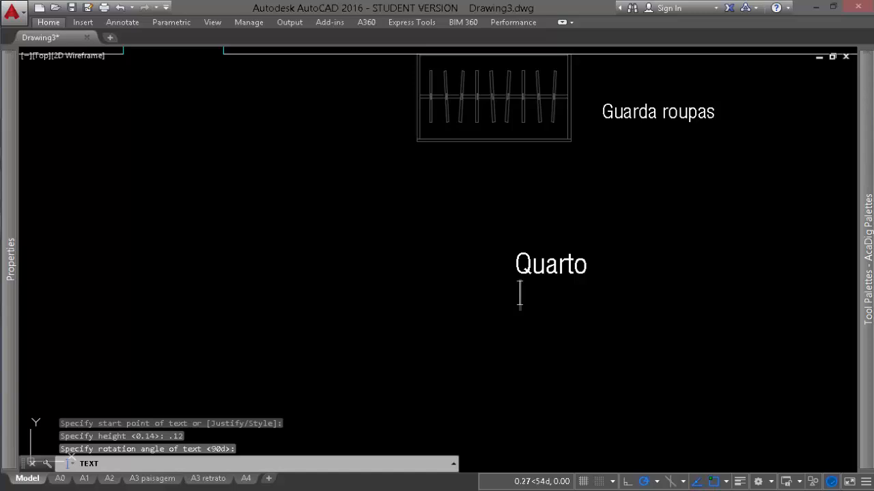
type("A=10m²")
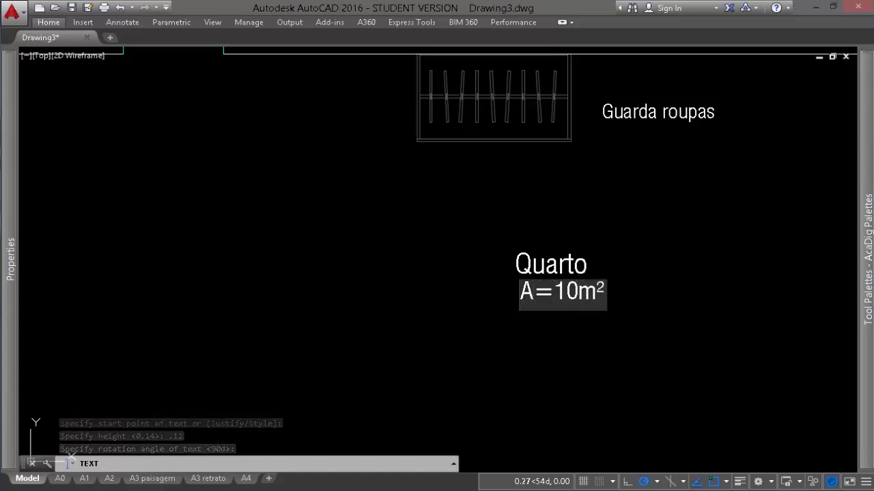
key("Return")
key("Return")
Compare the text sizes of the room, area and wardrobe labels, and review the whole drawing with its polylines and texts
scroll(550, 307, "up", 4)
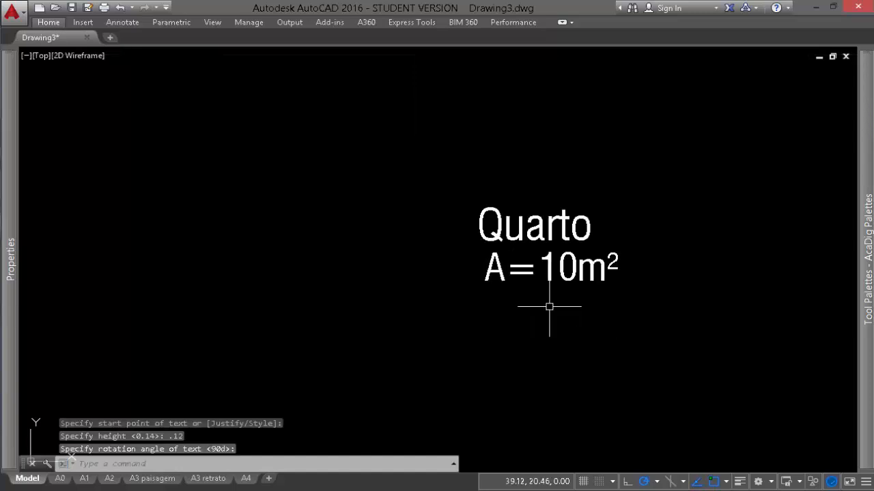
scroll(543, 220, "down", 4)
scroll(543, 220, "down", 3)
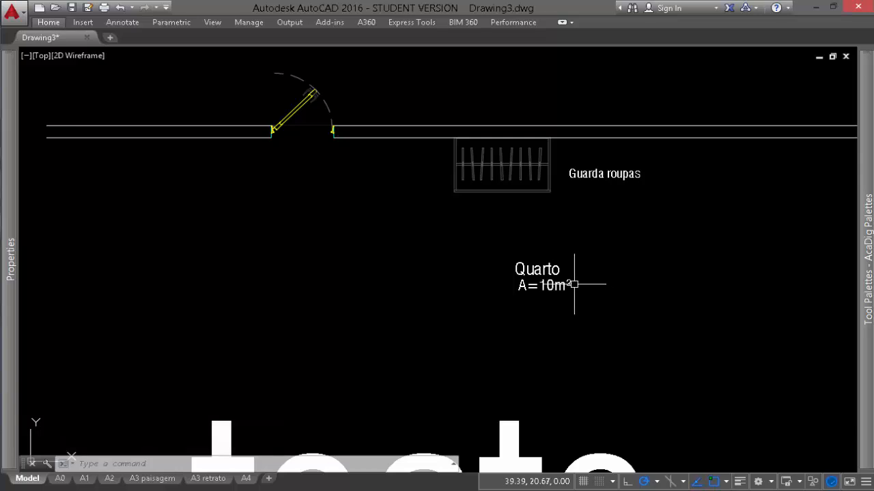
scroll(580, 284, "down", 3)
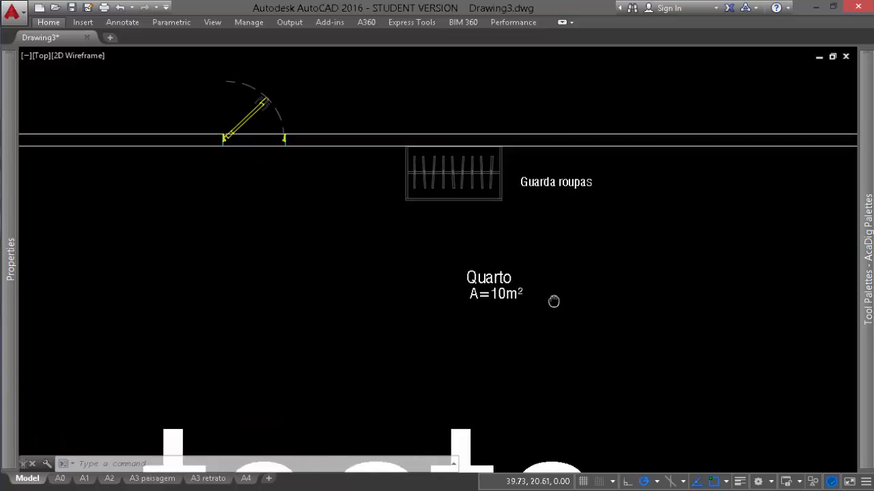
scroll(546, 288, "up", 4)
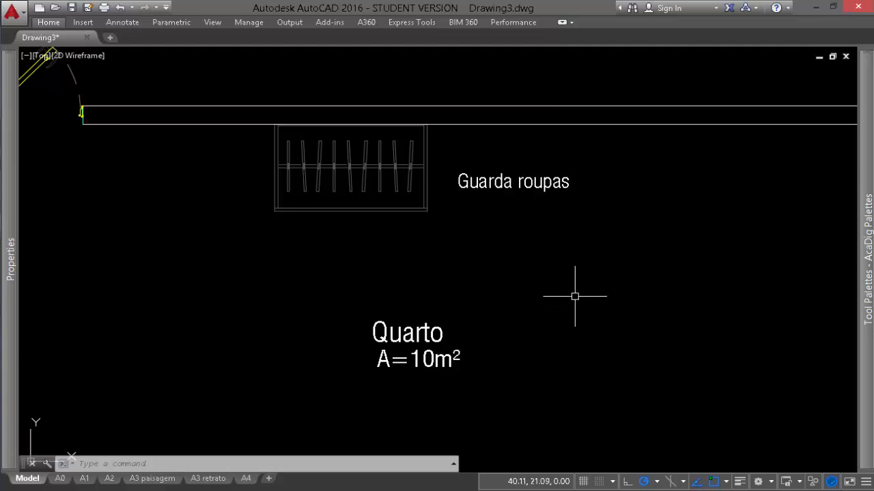
middle_click_drag(575, 296, 580, 280)
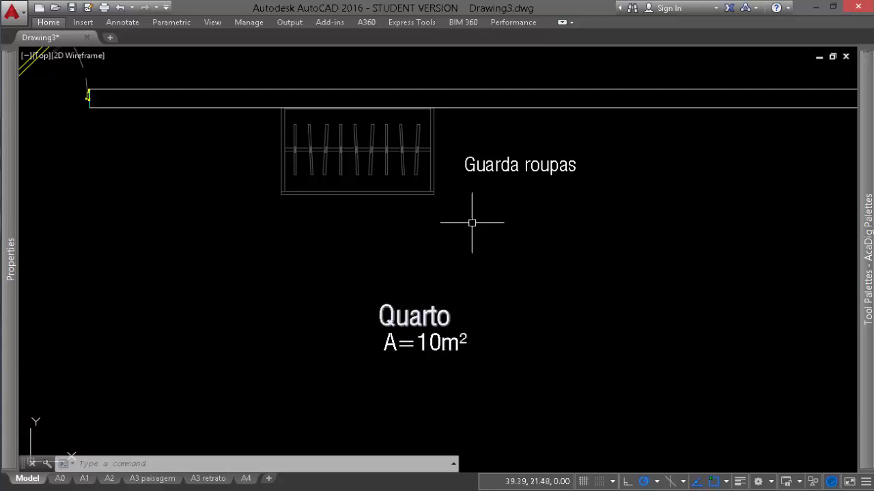
scroll(471, 221, "down", 2)
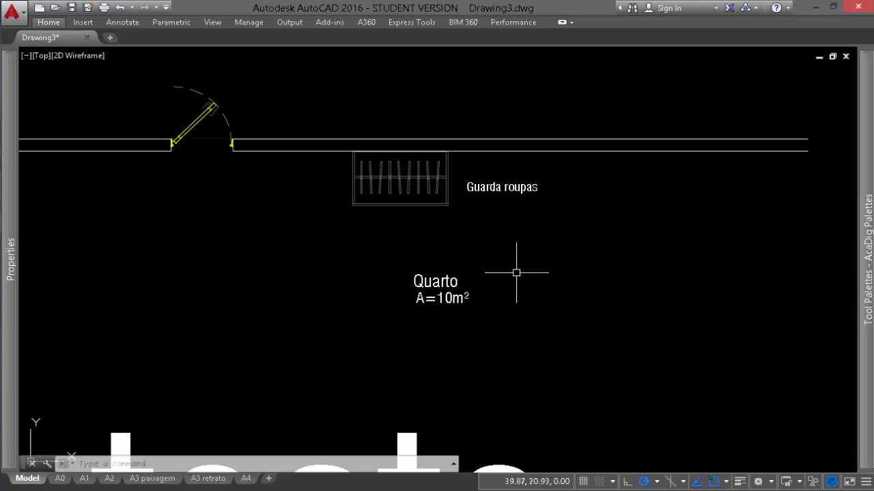
middle_click(522, 190)
middle_click(522, 190)
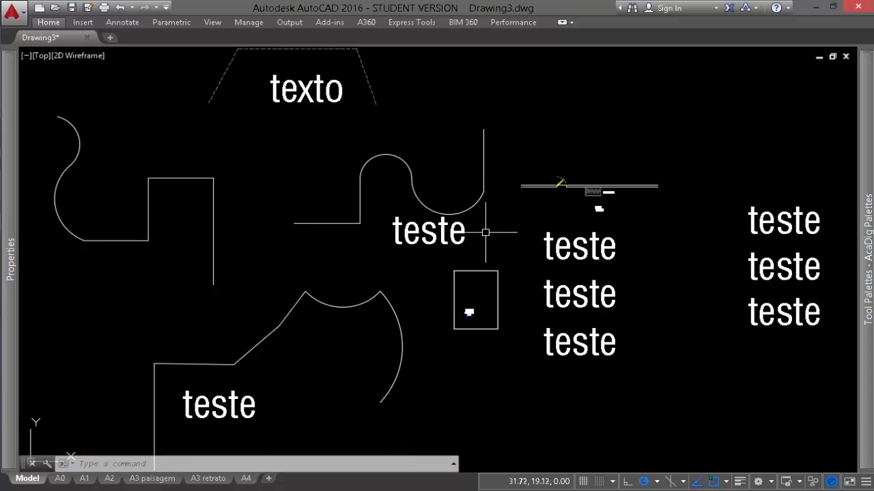
scroll(493, 278, "down", 3)
mouse_move(584, 259)
middle_mouse_down()
mouse_move(583, 277)
mouse_move(571, 268)
middle_mouse_up()
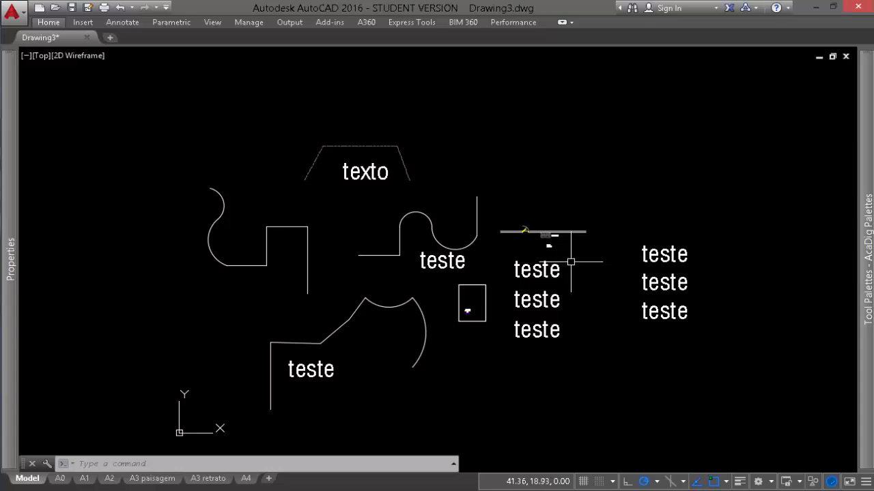